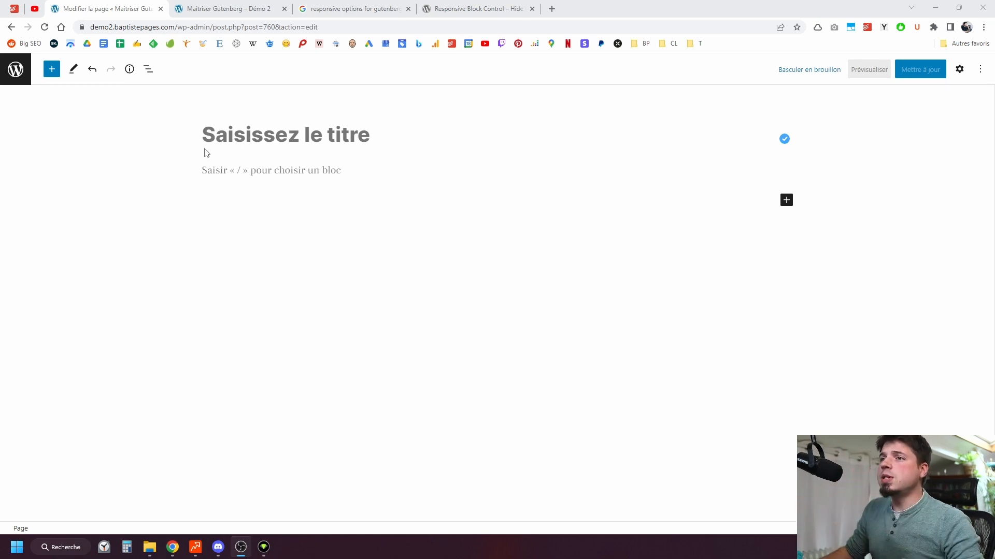
key("ctrl")
key("ctrl")
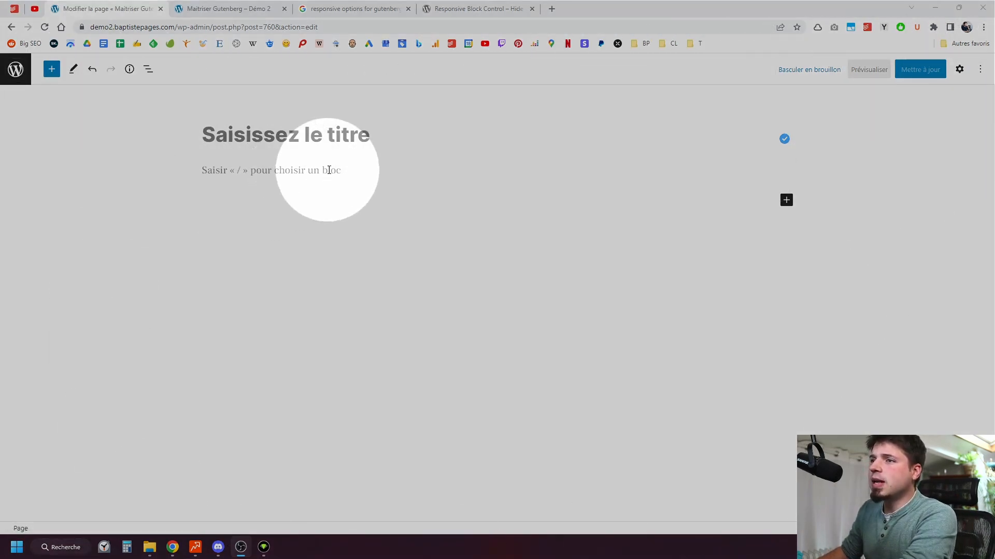
left_click(167, 161)
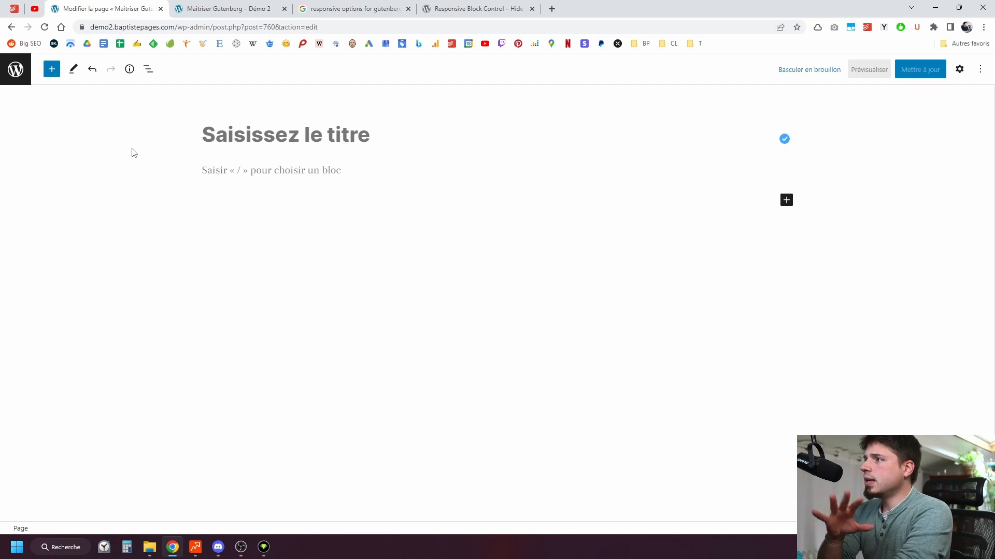
Add a heading block at the start of the page content and create a two-column, two-row table below it
left_click(51, 69)
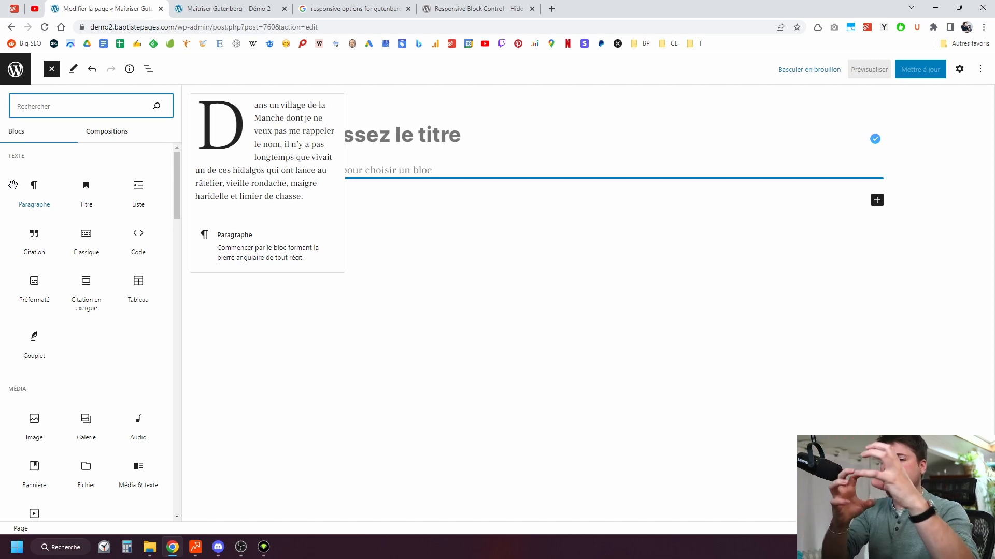
left_click_drag(87, 193, 357, 164)
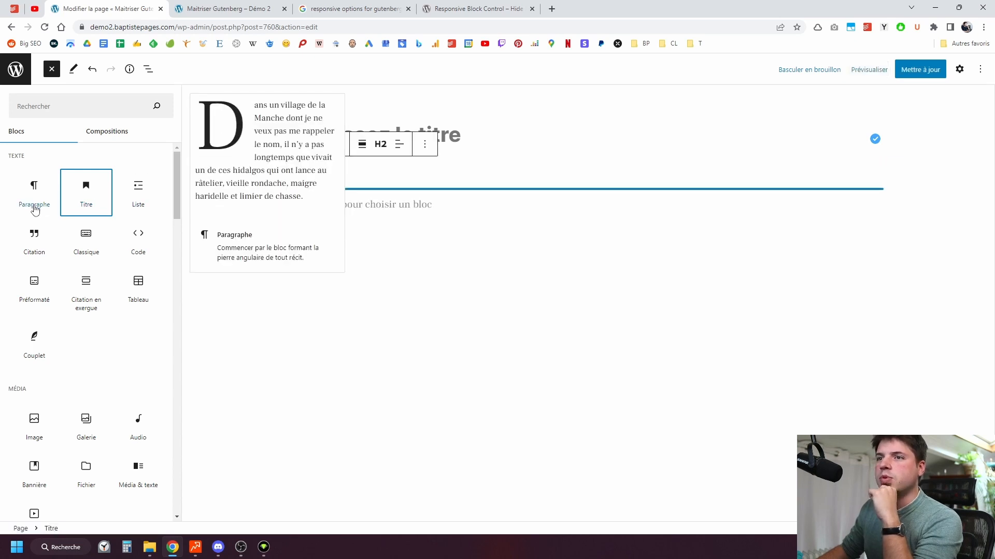
left_click_drag(138, 287, 355, 195)
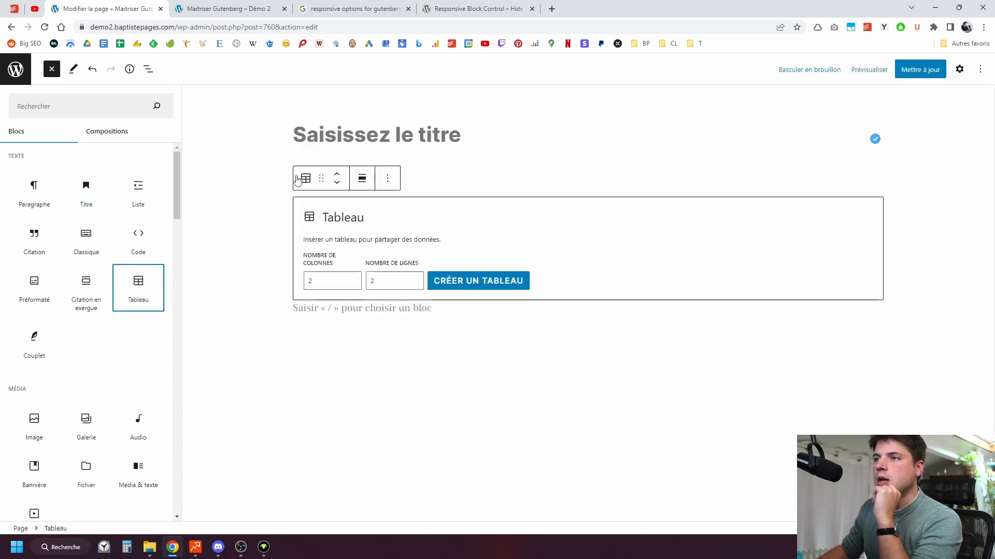
left_click(469, 284)
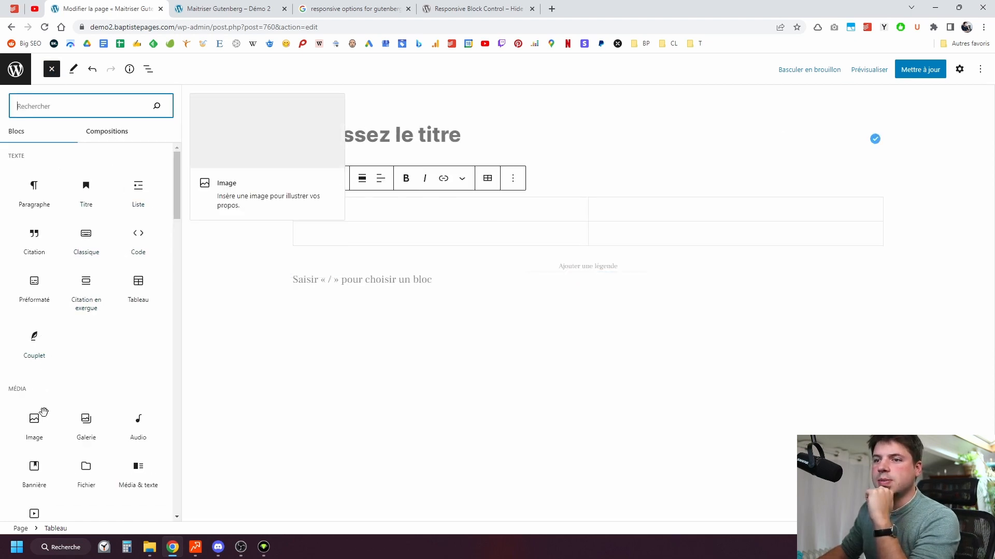
Add an image block below the table and a second heading block beneath it, then close the block inserter
left_click_drag(44, 412, 426, 282)
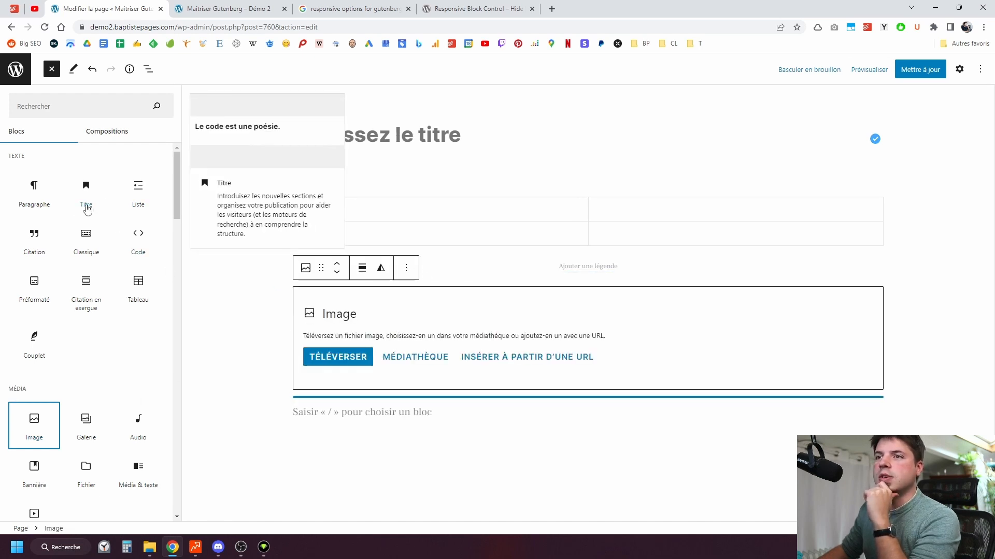
left_click_drag(87, 209, 364, 400)
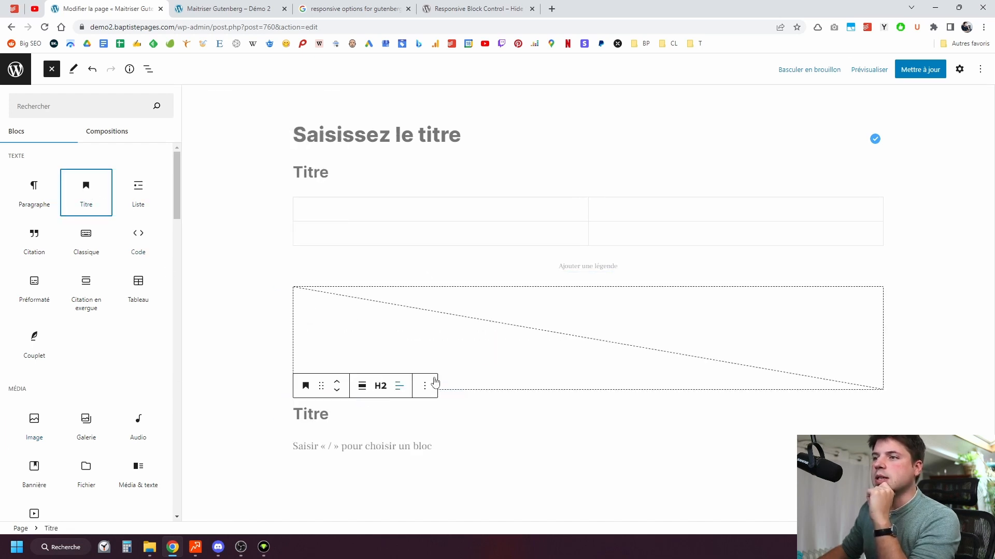
left_click(240, 319)
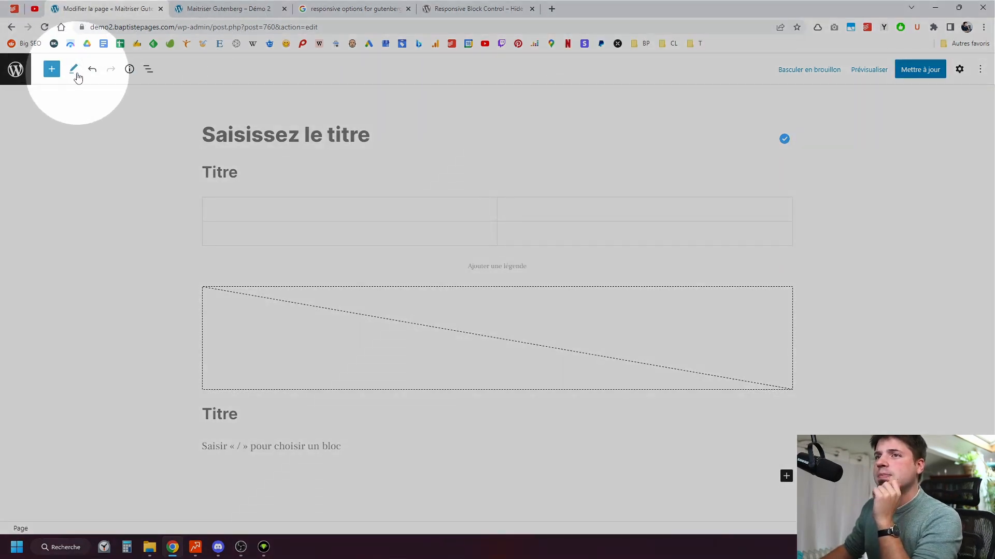
Switch to the Sélectionner mode, select the image block, and return to the Modifier mode
left_click(76, 77)
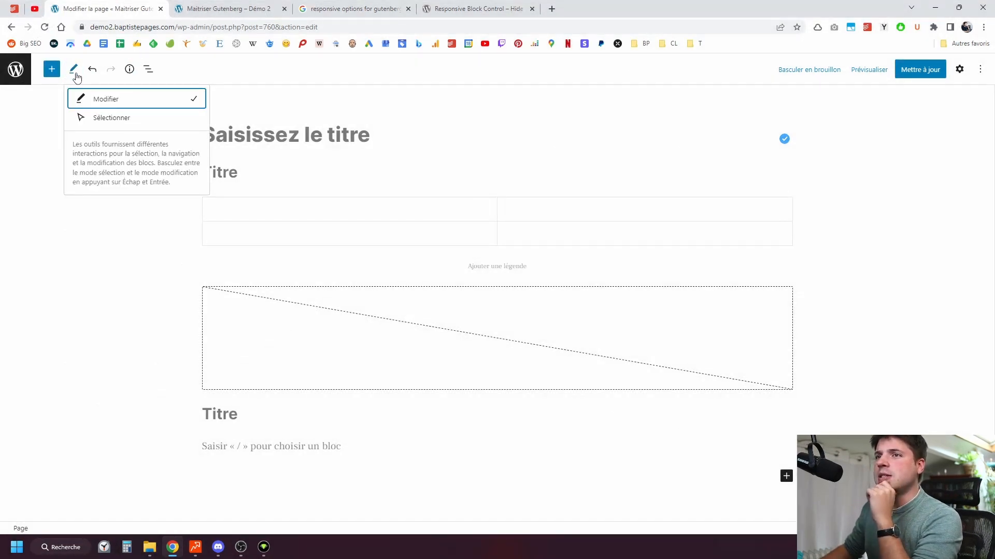
left_click(140, 119)
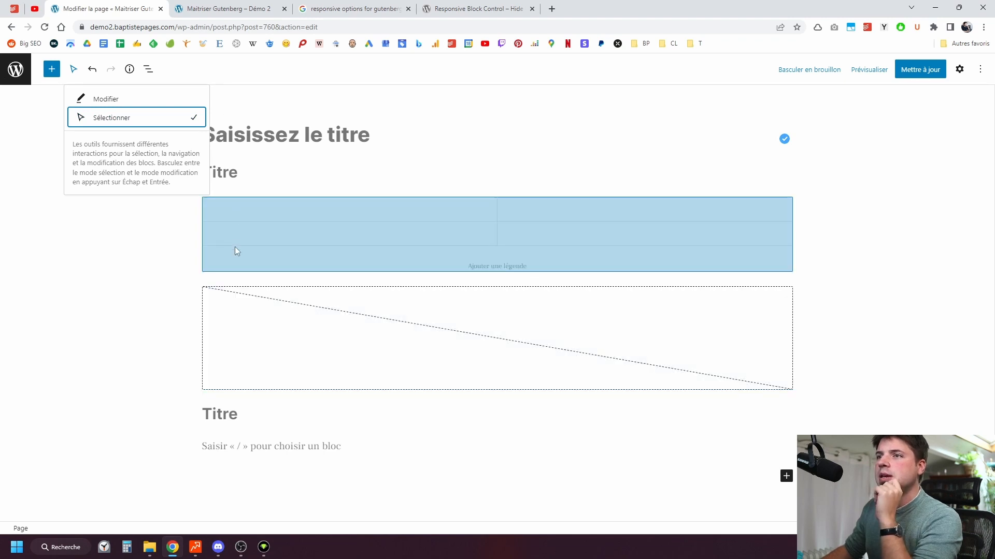
left_click(363, 315)
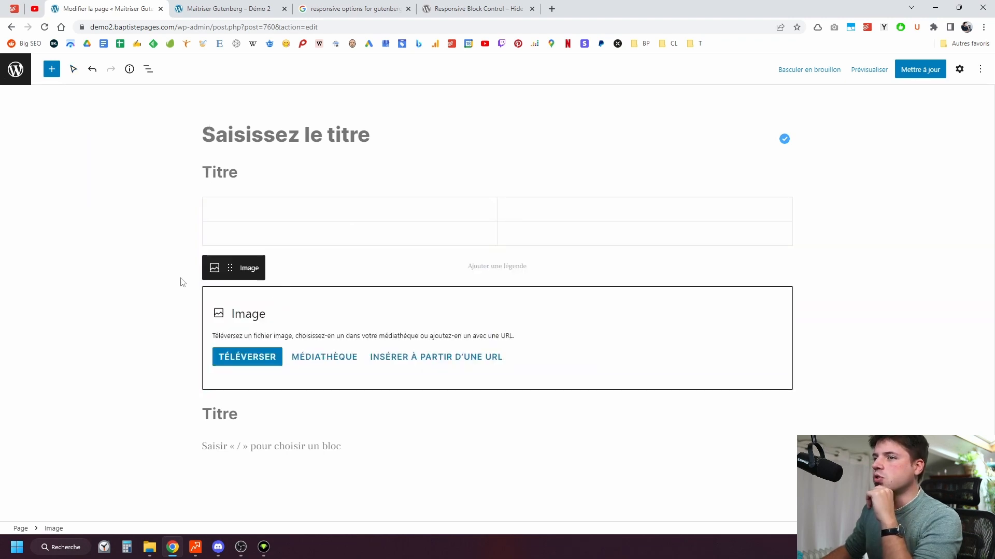
left_click(73, 69)
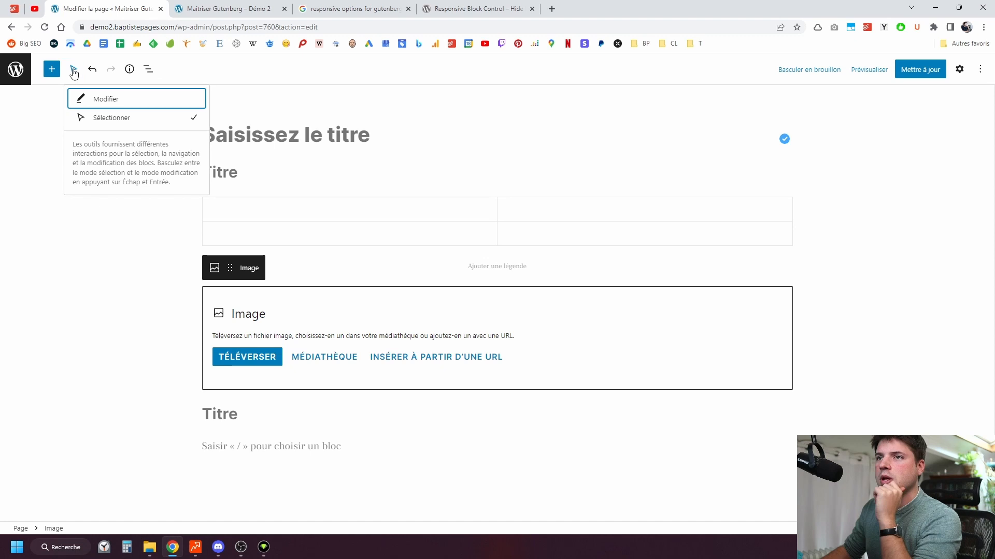
left_click(94, 95)
Enter "test" in the heading above the table and "test 2" in the heading below the image block
left_click(261, 202)
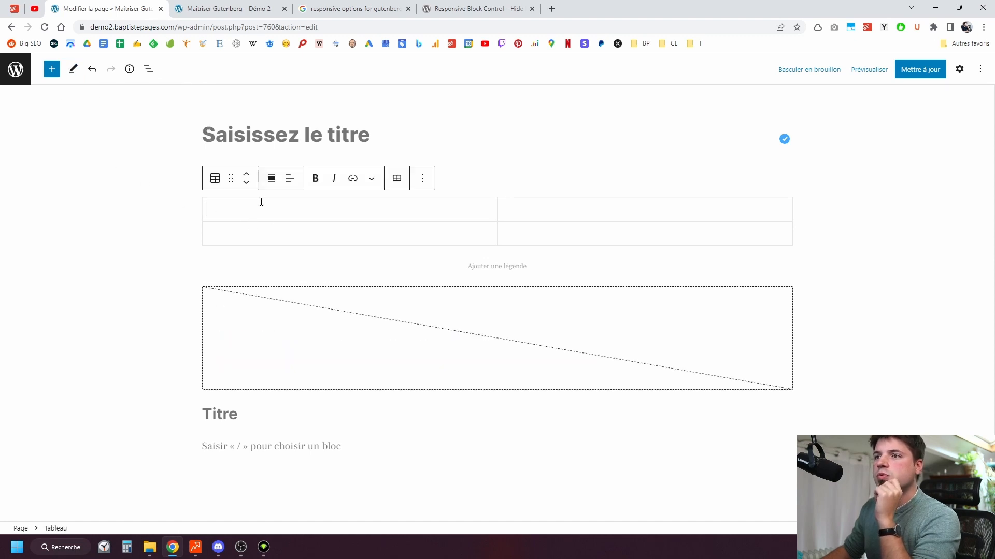
left_click(492, 165)
type("te")
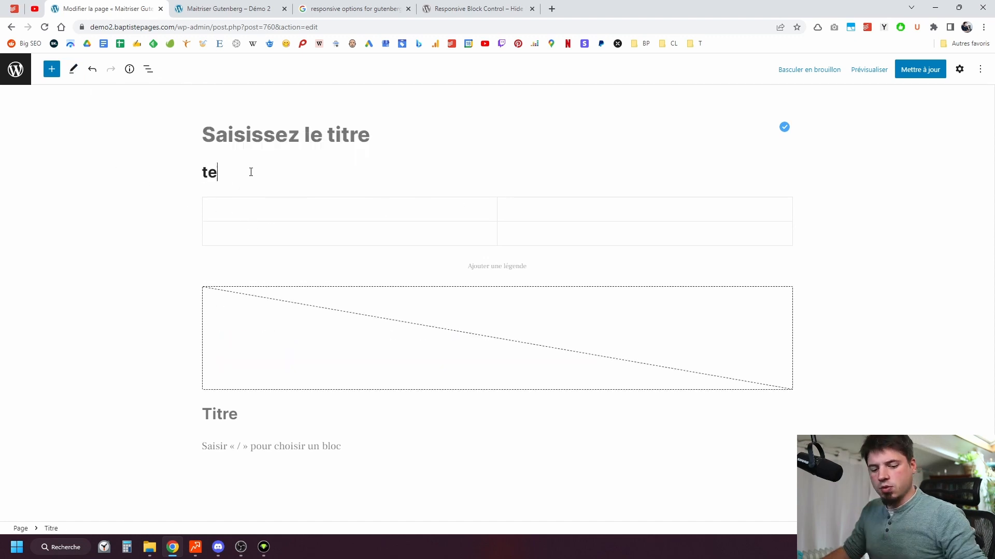
type("st")
left_click(254, 413)
type("test 2")
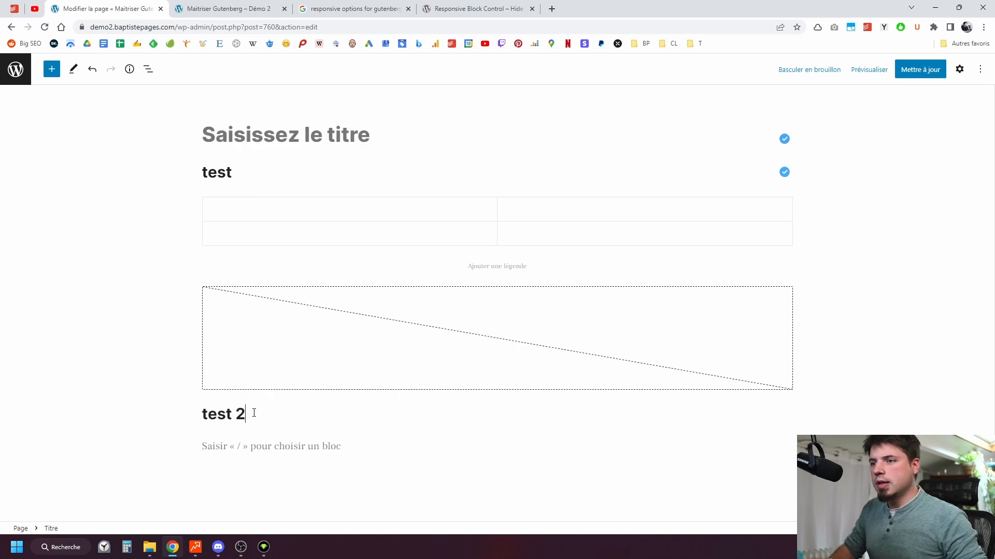
left_click(144, 262)
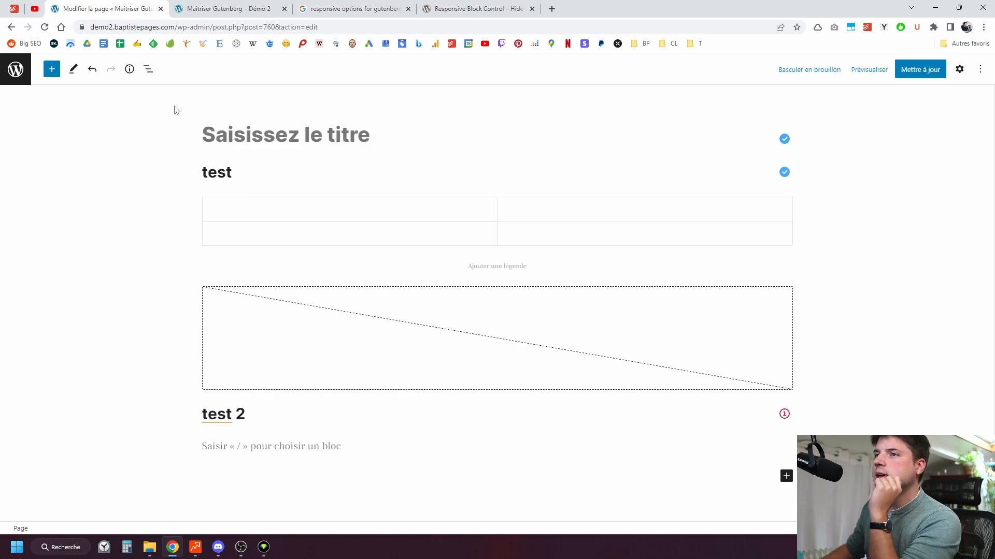
Undo the text entry in the second heading and redo it
left_click(96, 74)
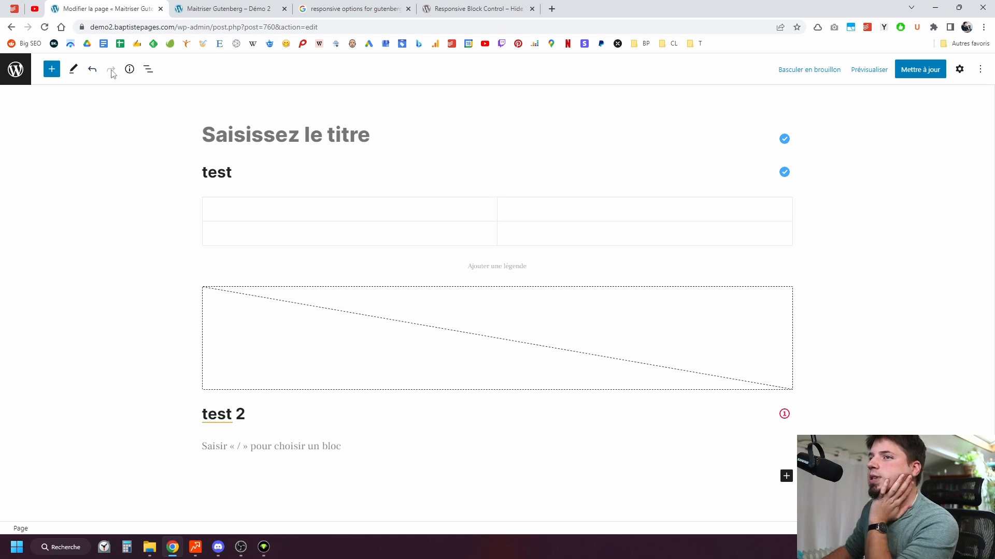
left_click(93, 71)
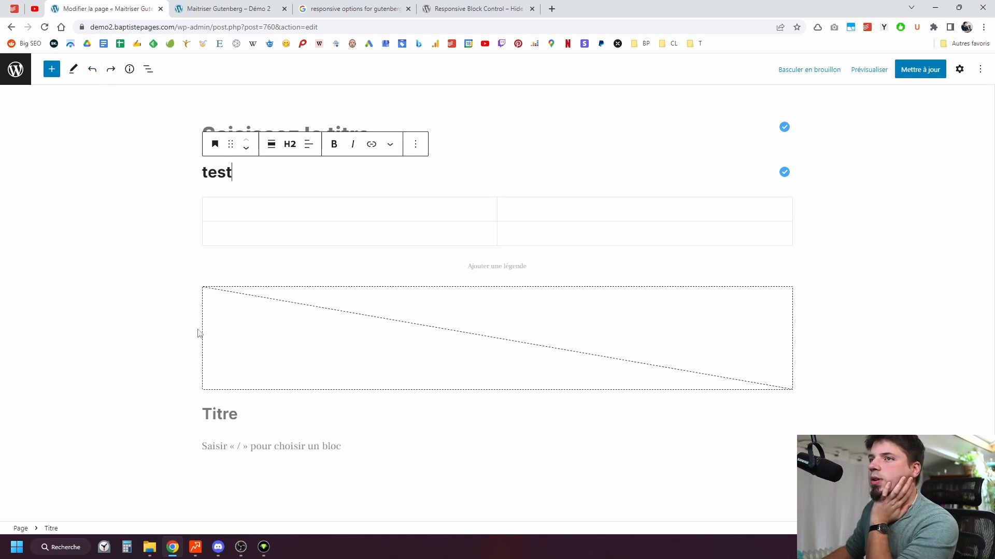
left_click(93, 71)
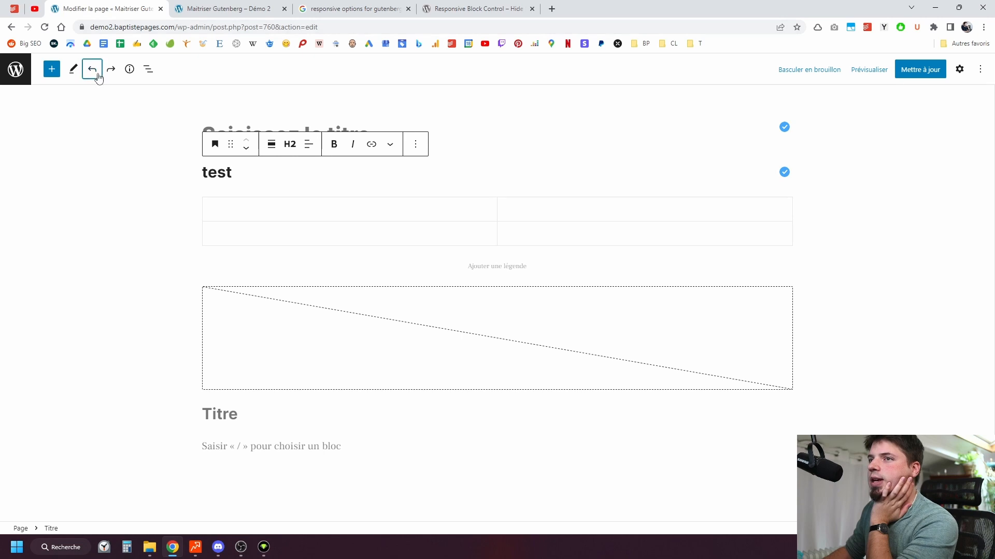
left_click(111, 70)
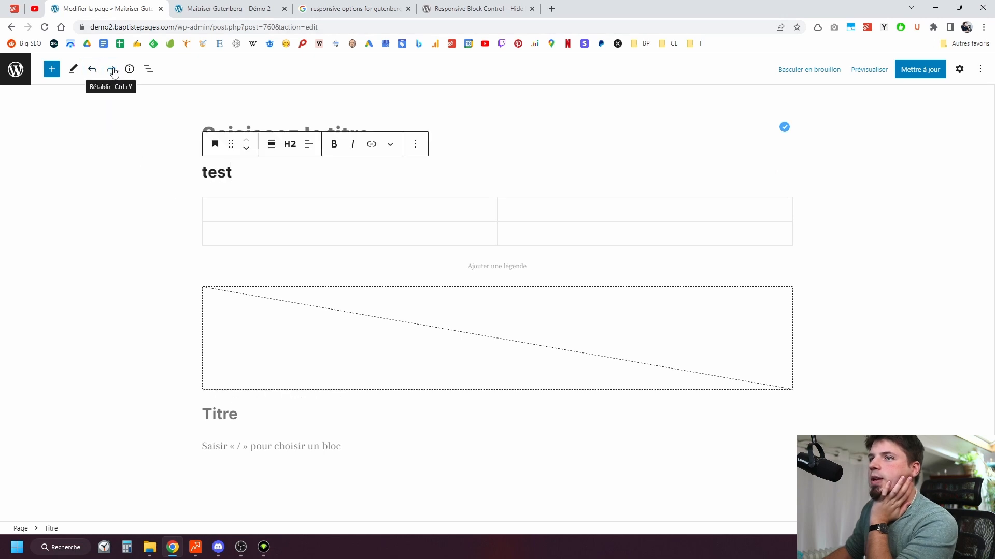
left_click(111, 69)
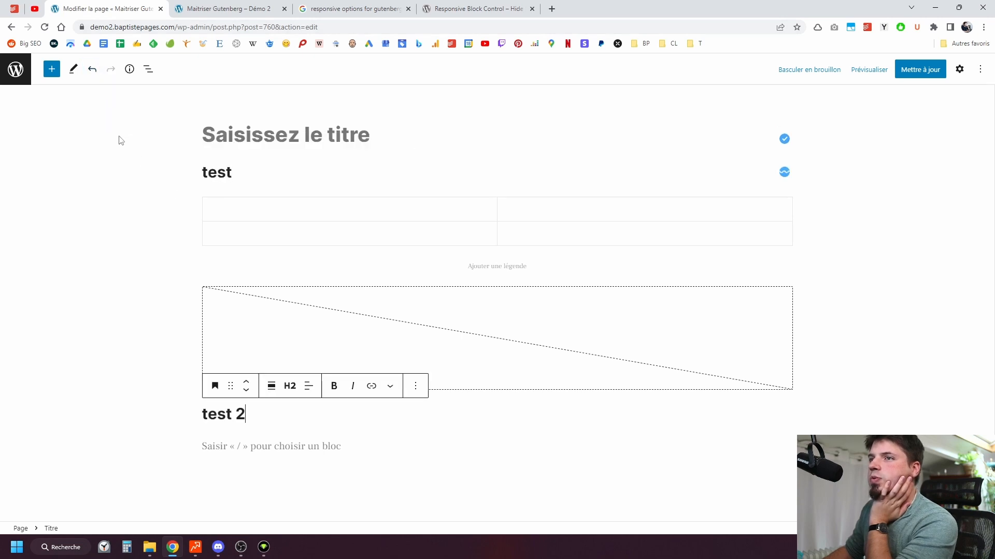
Display the document's details to review its statistics and heading outline
left_click(130, 73)
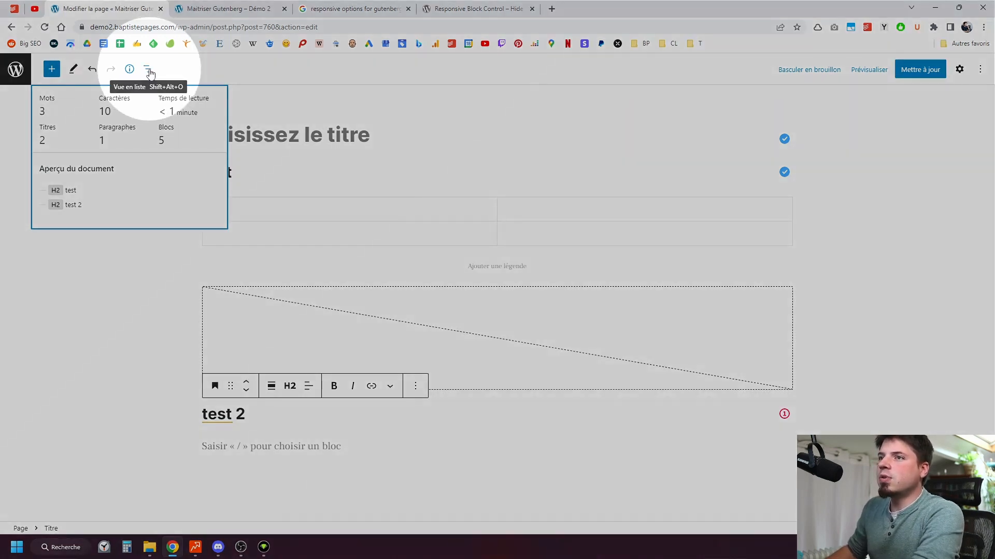
Reorder the blocks in the list view as image, "test" heading, paragraph, table, "test 2" heading
left_click(148, 70)
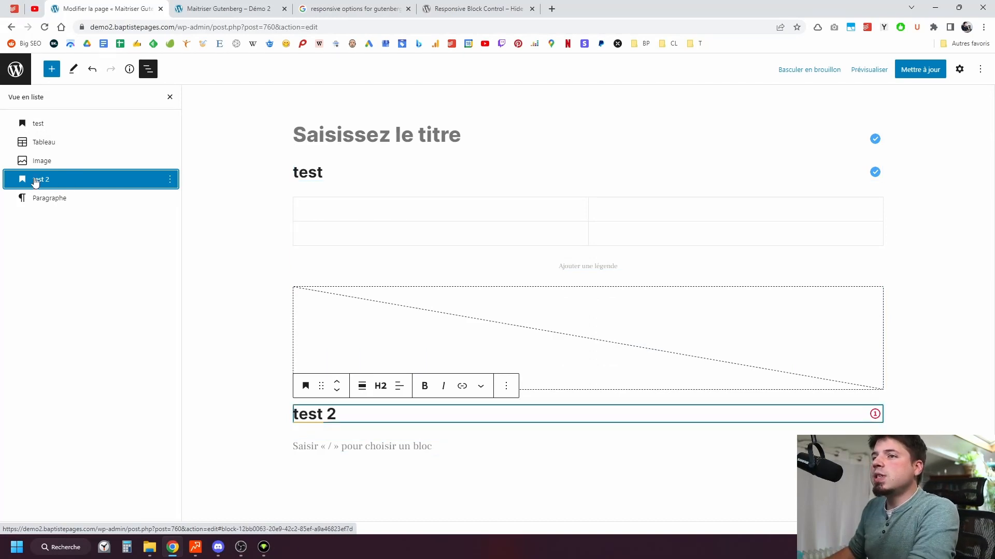
left_click_drag(30, 179, 54, 137)
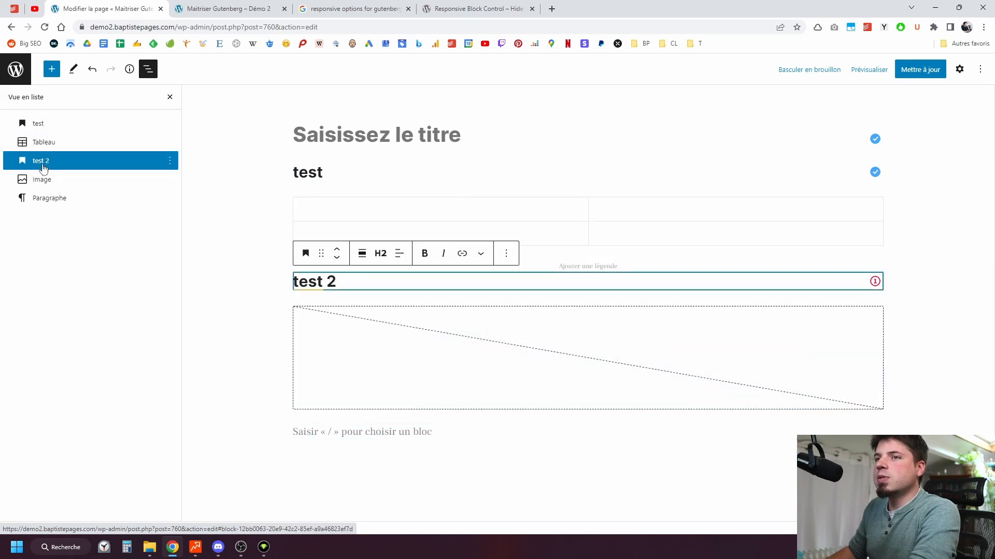
left_click_drag(47, 180, 57, 124)
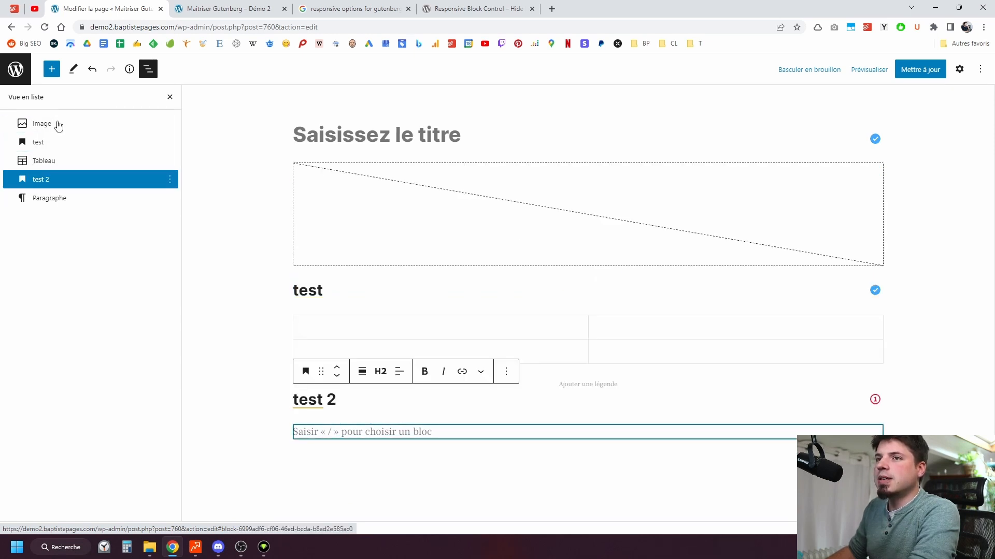
left_click_drag(49, 205, 58, 160)
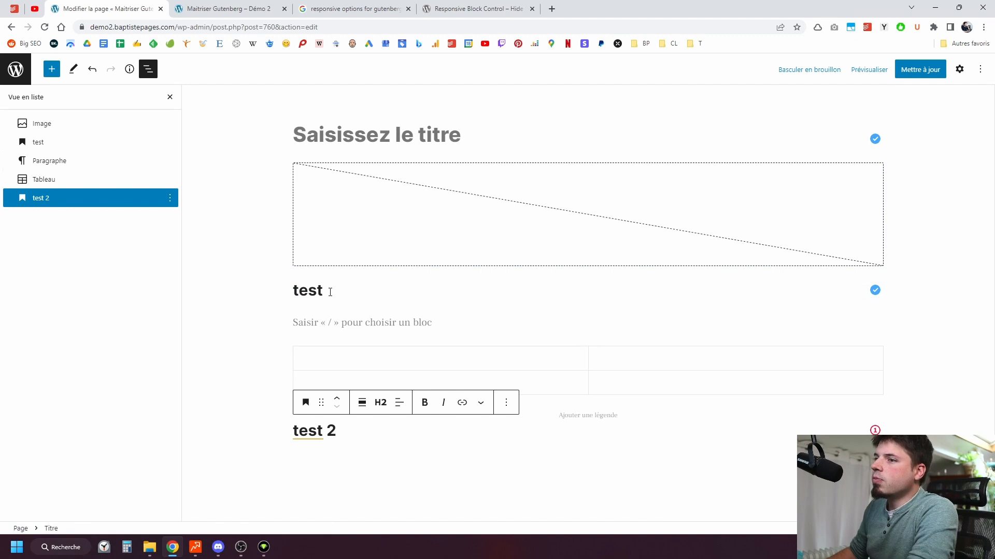
Select the image, "test" heading, paragraph and table blocks in turn to examine each block's toolbar
left_click(376, 285)
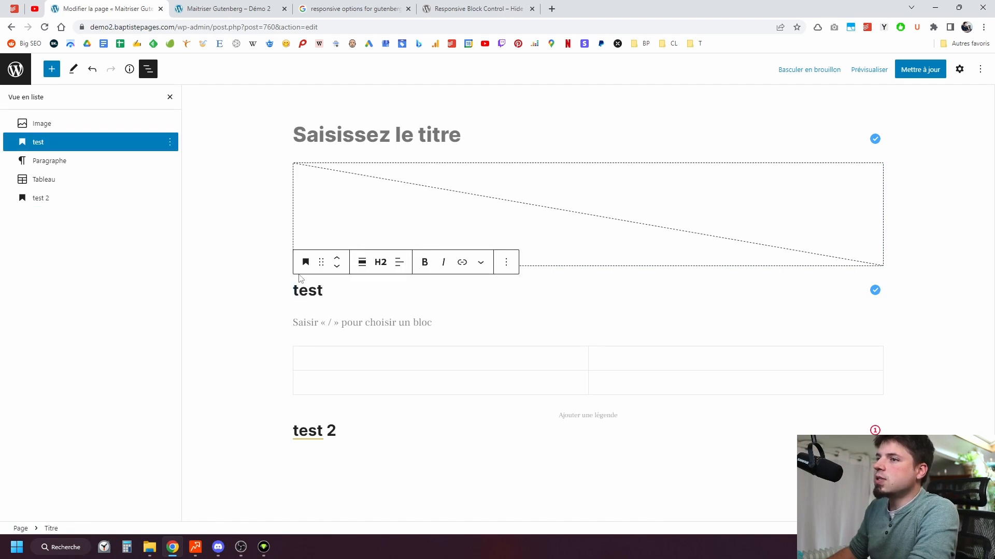
left_click(347, 170)
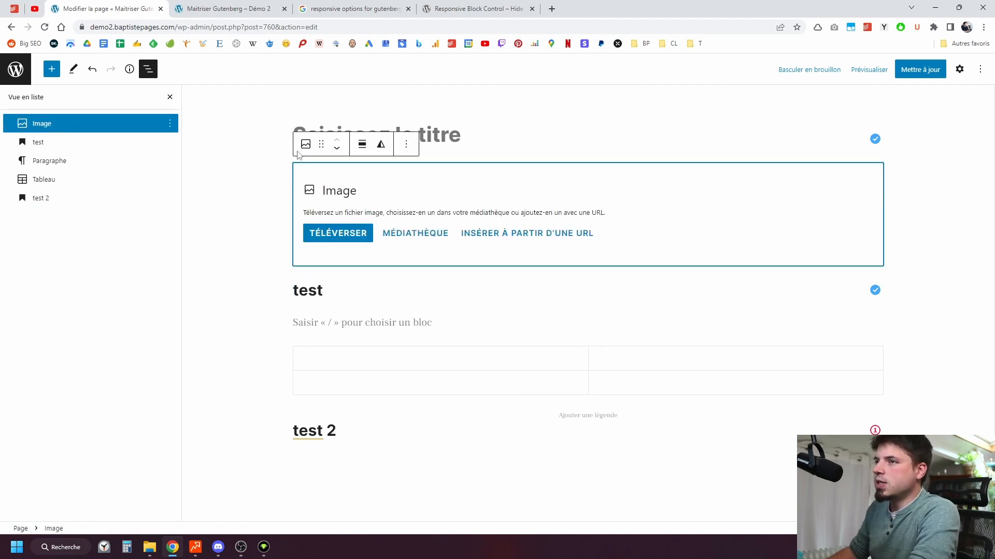
left_click(404, 290)
left_click(377, 321)
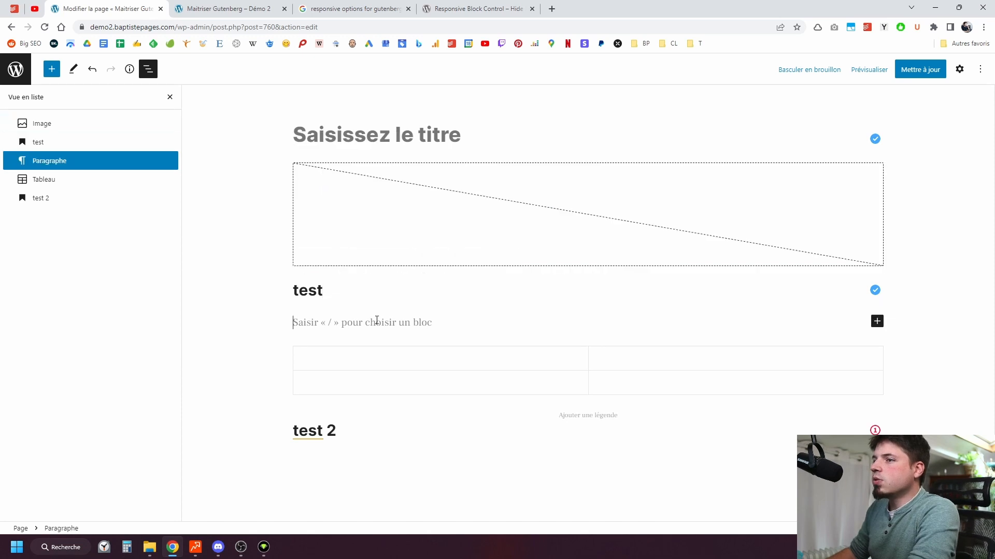
left_click(346, 288)
left_click(368, 210)
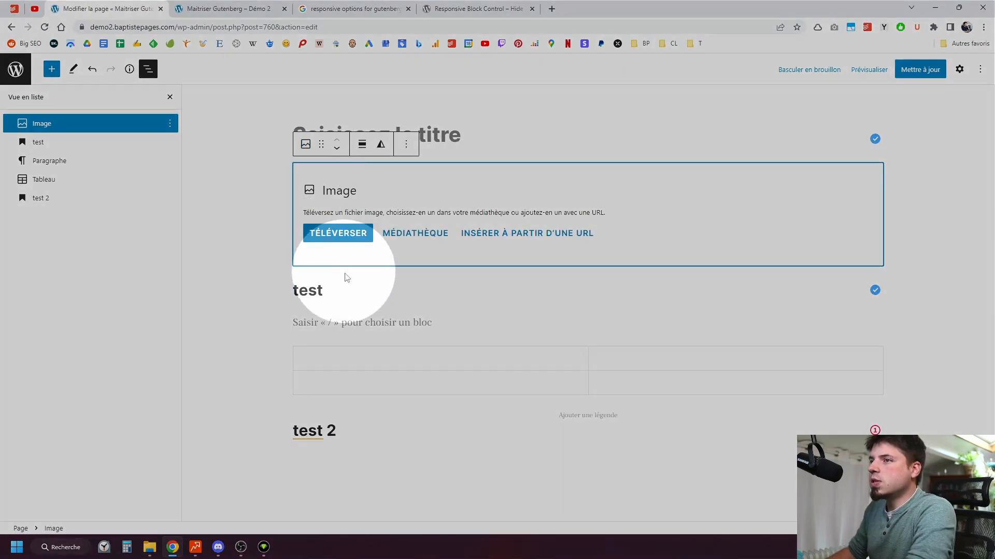
left_click(345, 285)
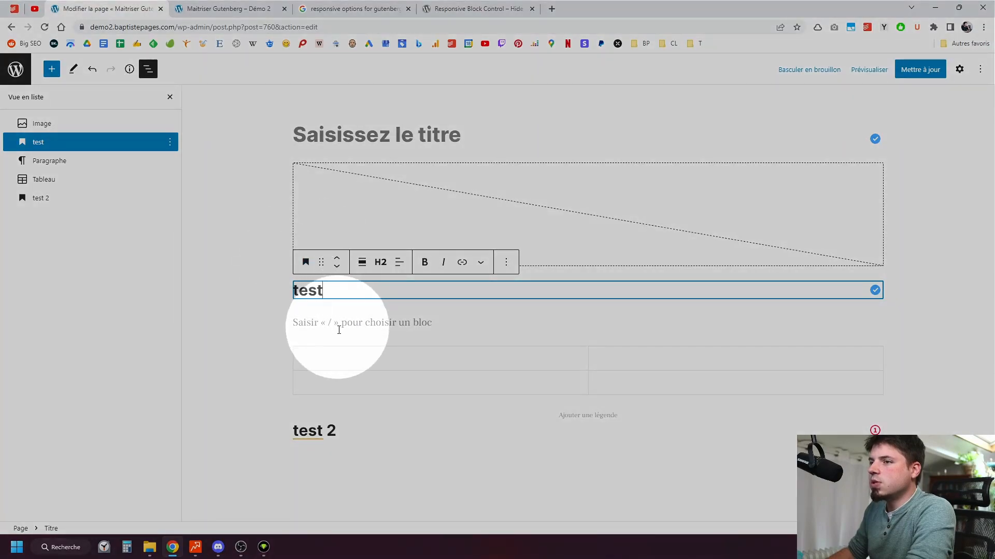
left_click(342, 329)
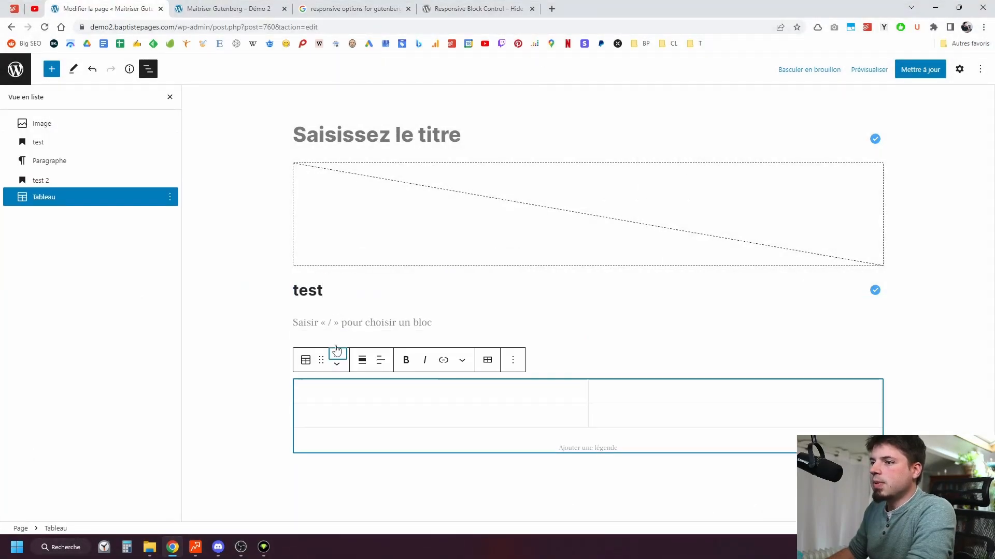
Enter "test" in the empty paragraph block between the "test" heading and the table
left_click(549, 320)
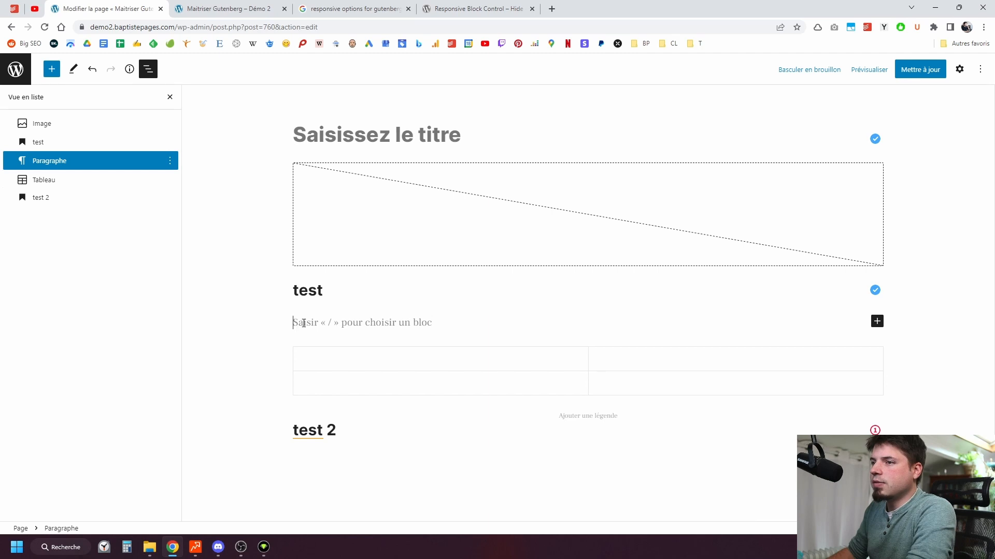
type("test")
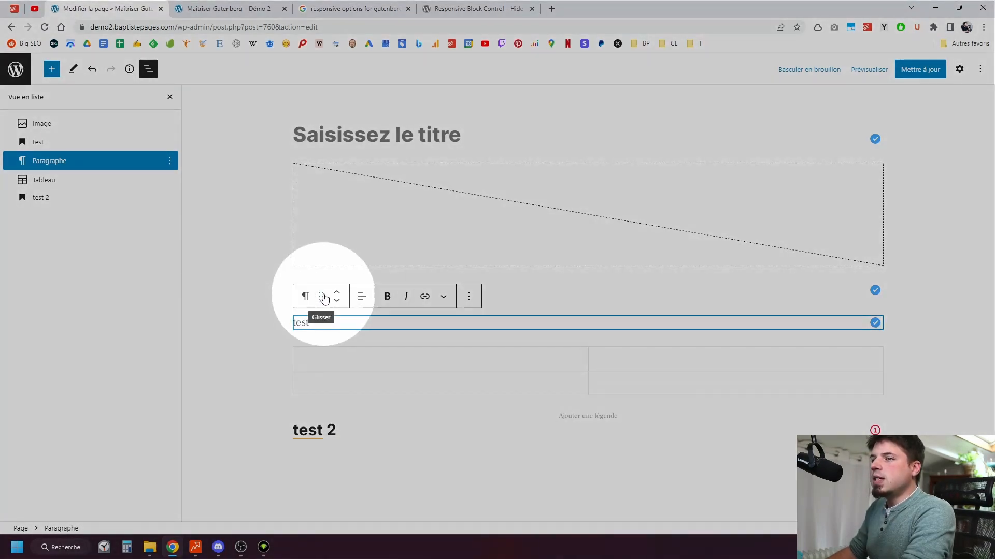
Move the "test" paragraph above the image, and from there down one place at a time to below the "test 2" heading
left_click_drag(325, 305, 327, 165)
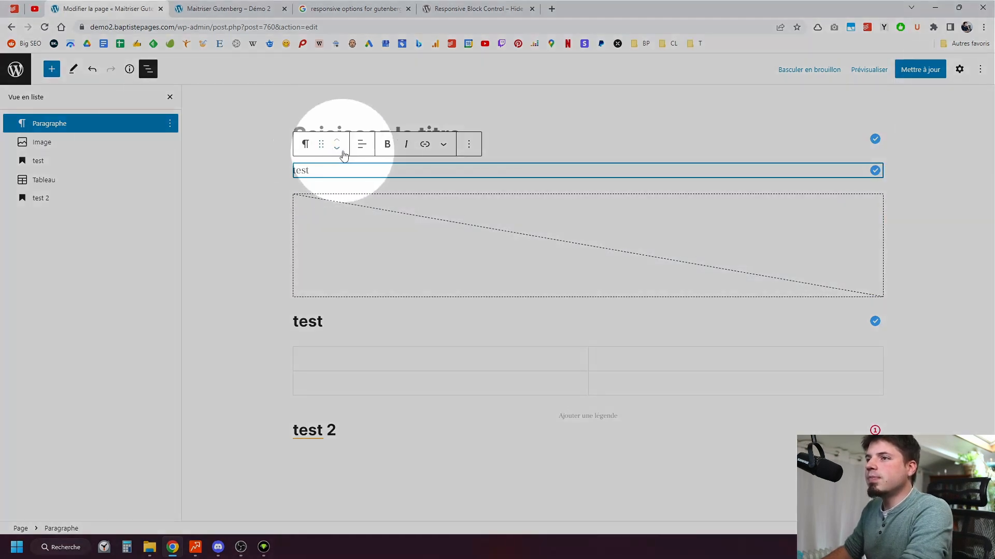
left_click(339, 151)
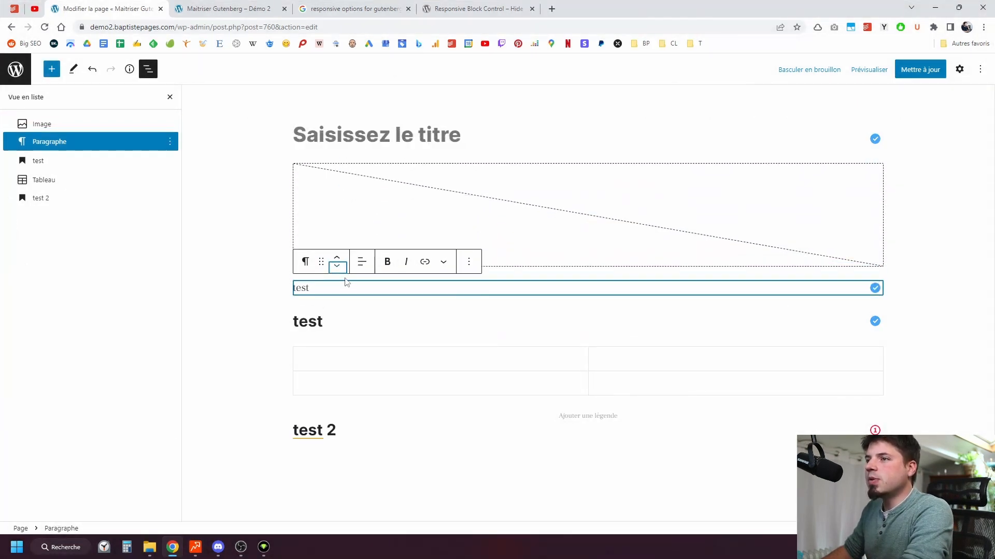
left_click(339, 266)
left_click(336, 302)
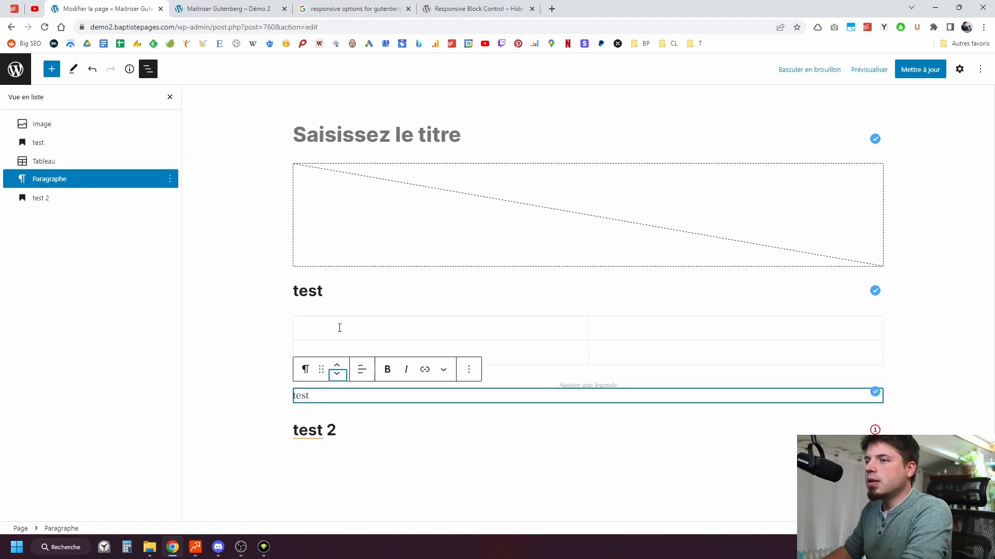
left_click(337, 375)
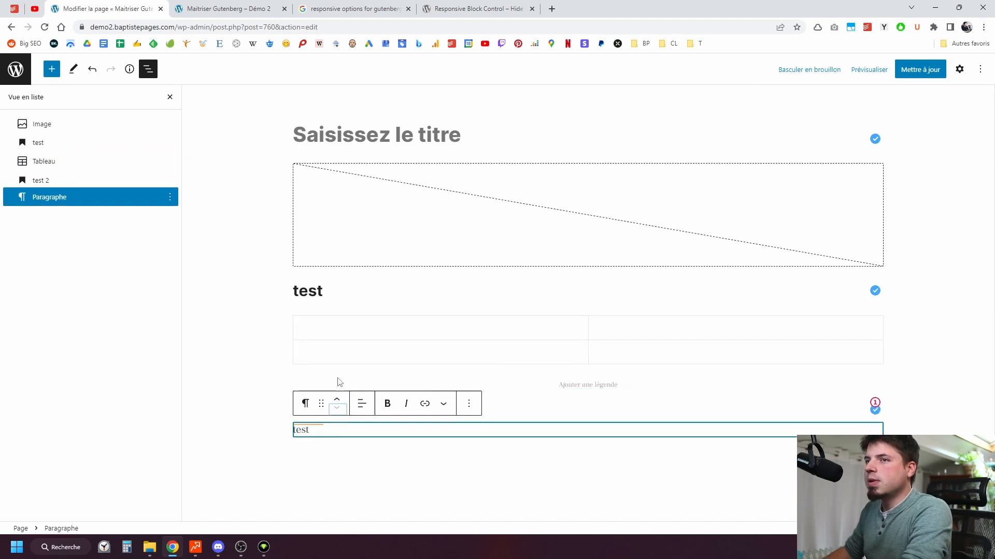
Move the "test" paragraph up one place at a time until it sits directly below the image
left_click(337, 403)
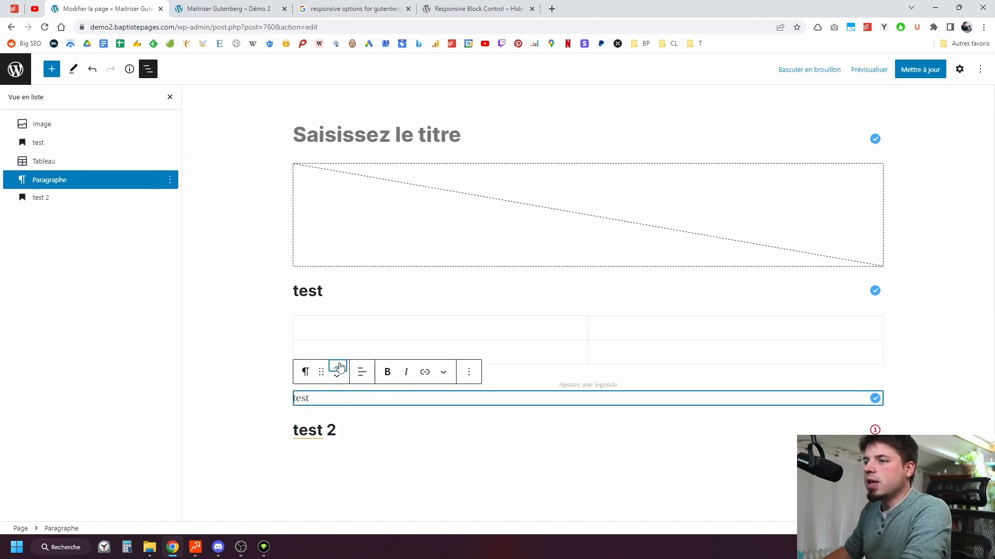
left_click(337, 368)
left_click(337, 295)
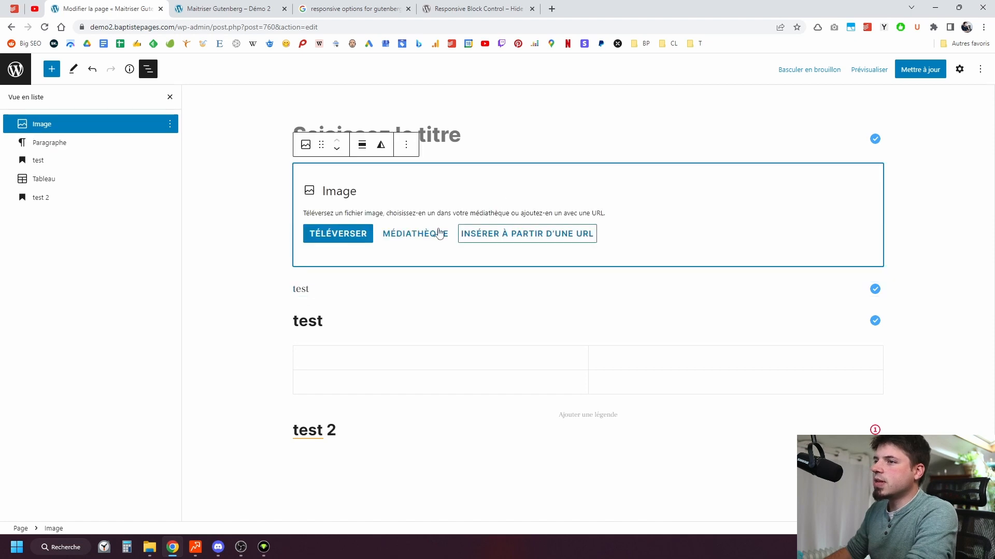
Select the paragraph and the "test" heading together and move both blocks above the image
left_click(500, 210)
left_click(341, 292)
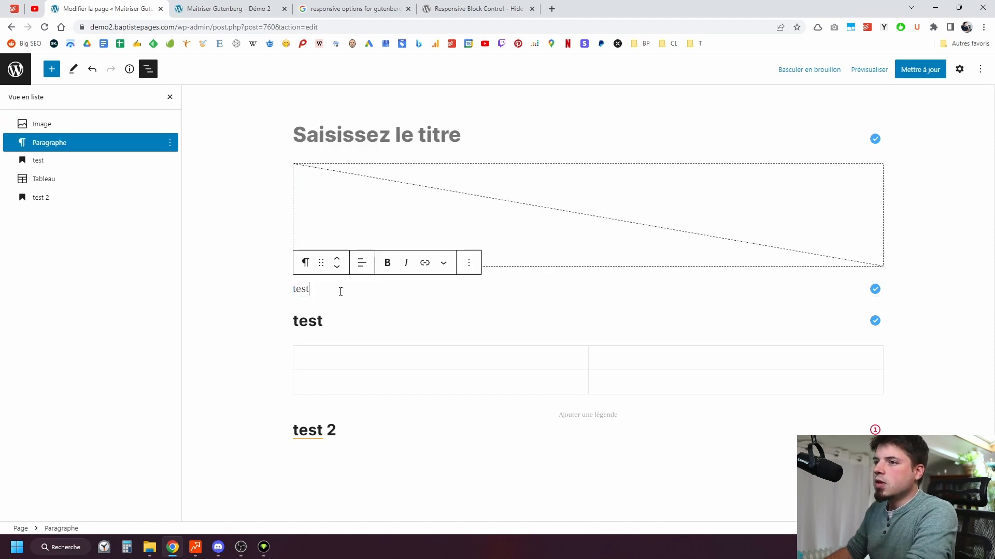
left_click_drag(340, 292, 349, 319)
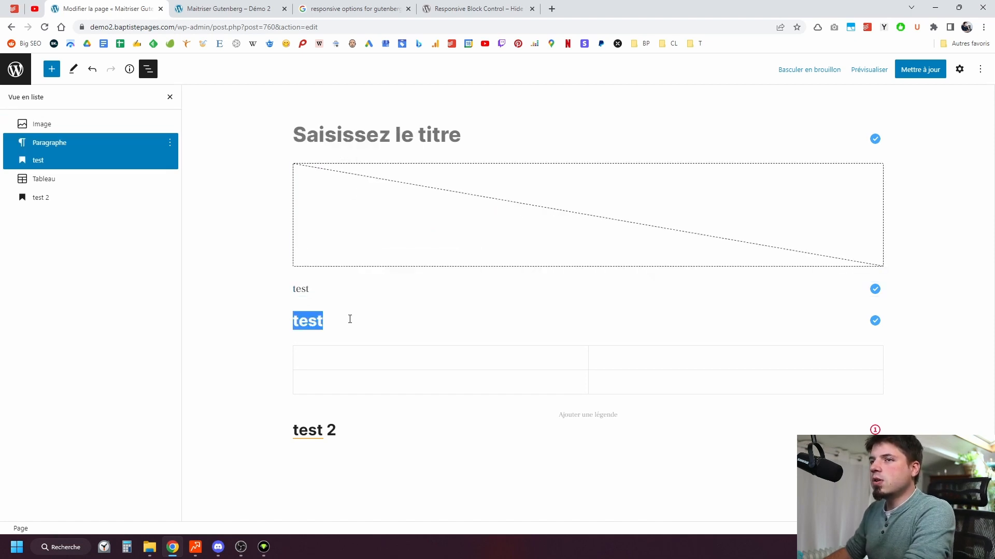
left_click_drag(306, 289, 339, 320)
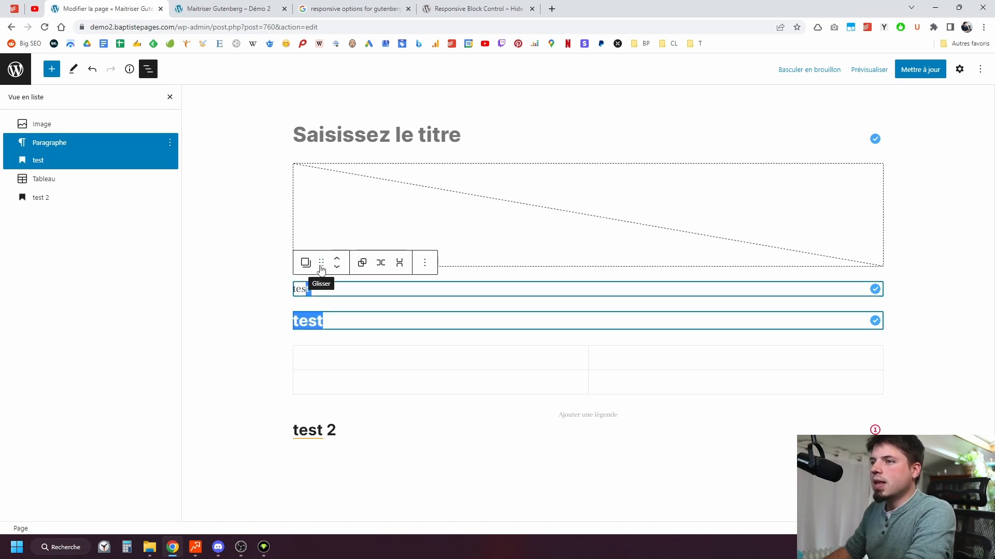
left_click_drag(322, 262, 337, 167)
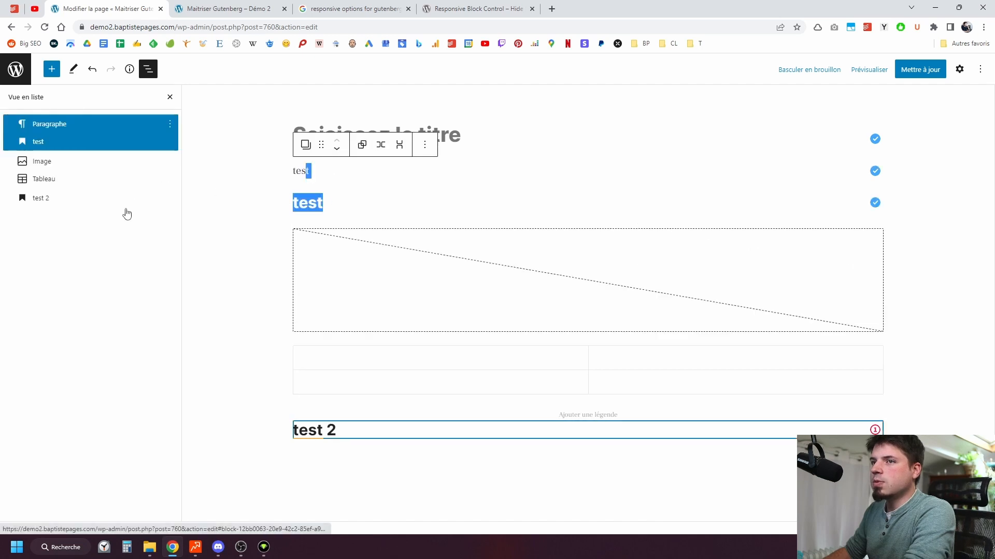
left_click(240, 217)
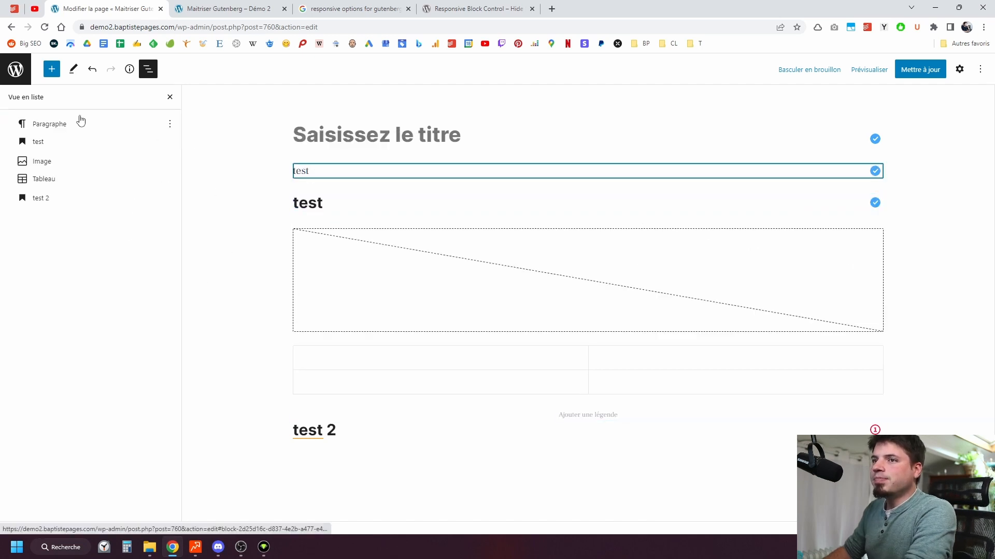
Look over the paragraph's block options in the list view and duplicate the "test" heading
left_click(169, 124)
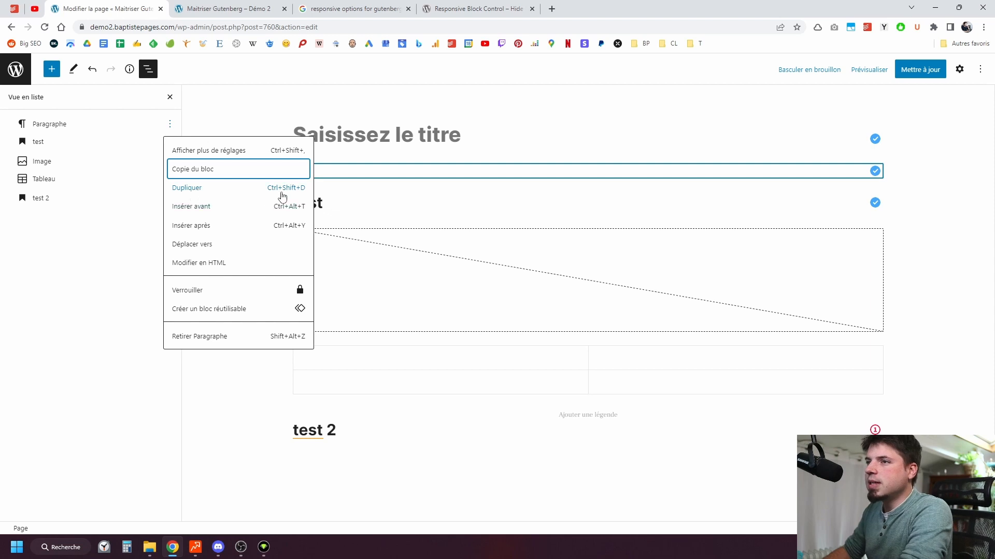
left_click(105, 145)
left_click(170, 141)
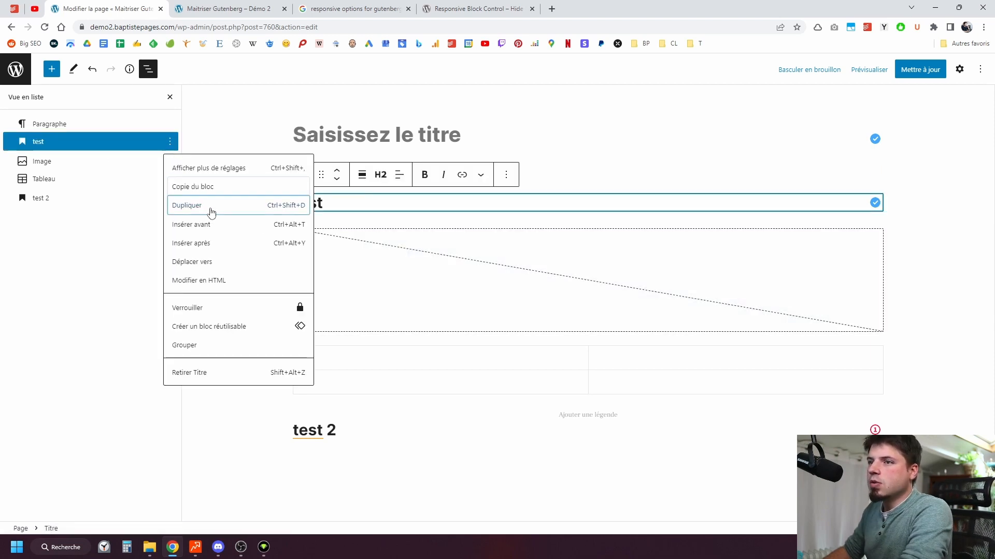
left_click(207, 207)
left_click(579, 207)
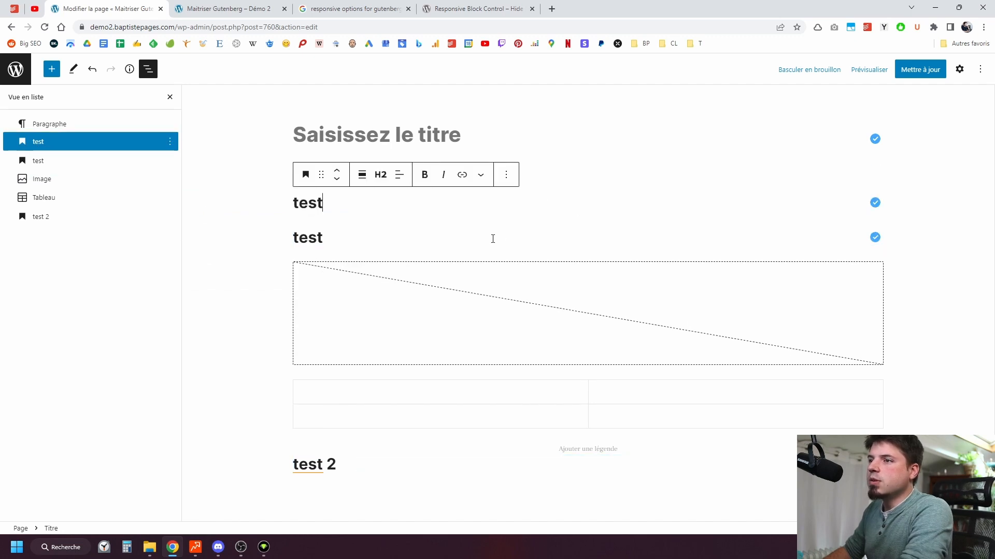
Move the lower of the two "test" headings down one place, between the image and the table
left_click(493, 245)
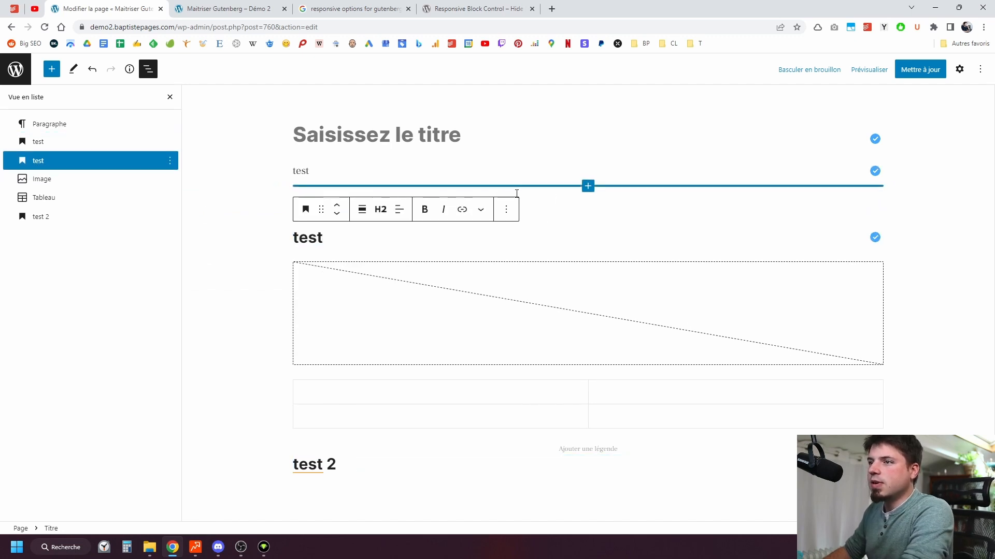
left_click(544, 206)
left_click(369, 224)
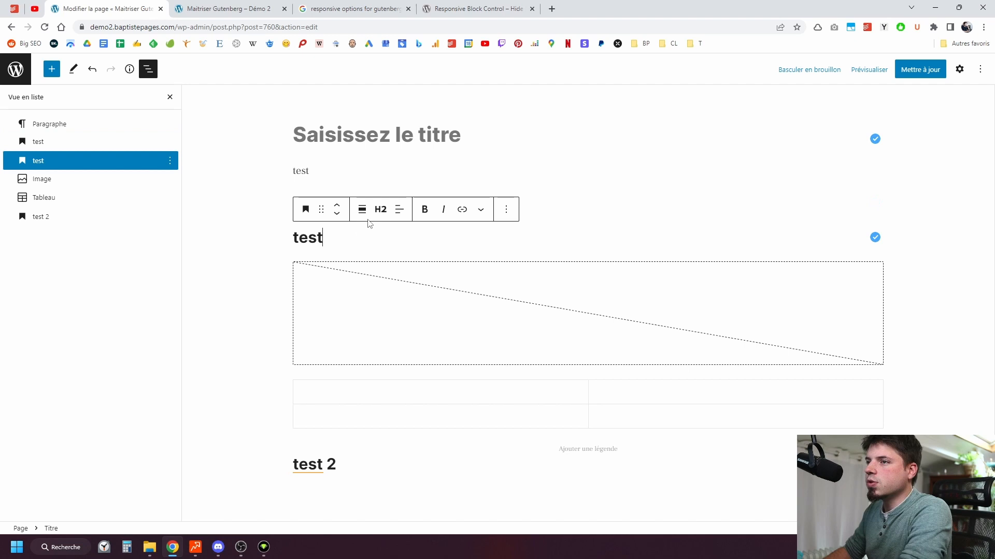
left_click(336, 213)
left_click(239, 229)
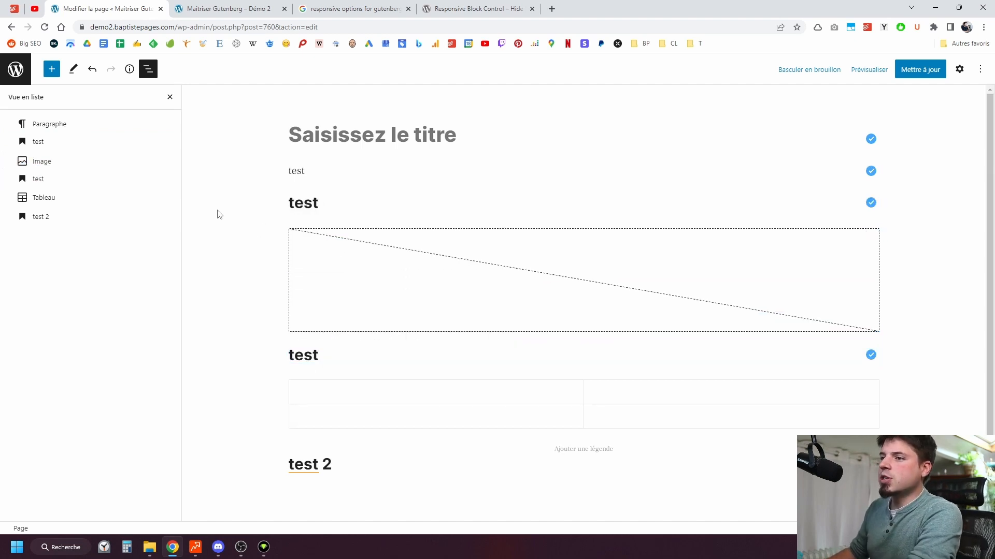
Display the block options of the "test" heading above the image to review them
left_click(170, 142)
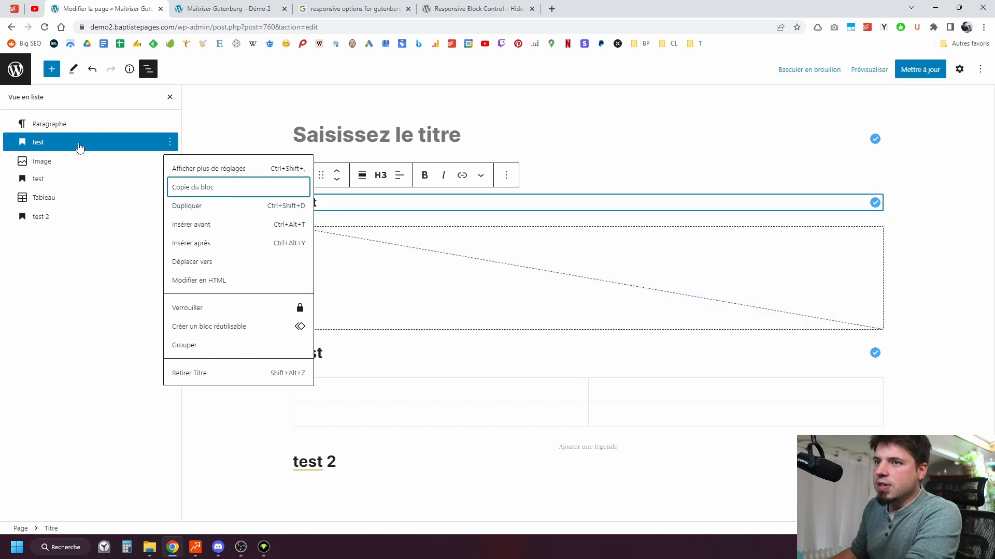
left_click(657, 170)
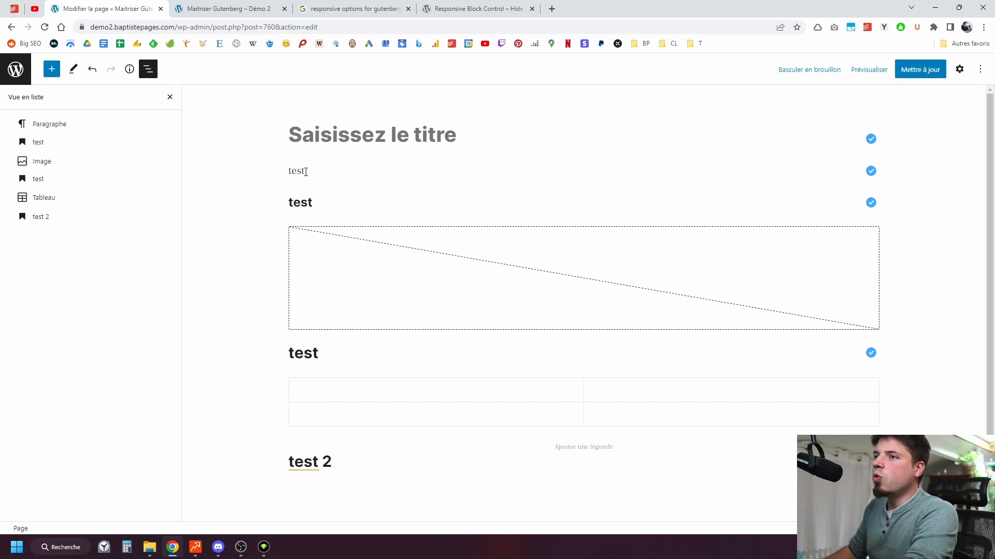
Move the H3 "test" heading down past the image and the other "test" heading, directly above the table
left_click(289, 171)
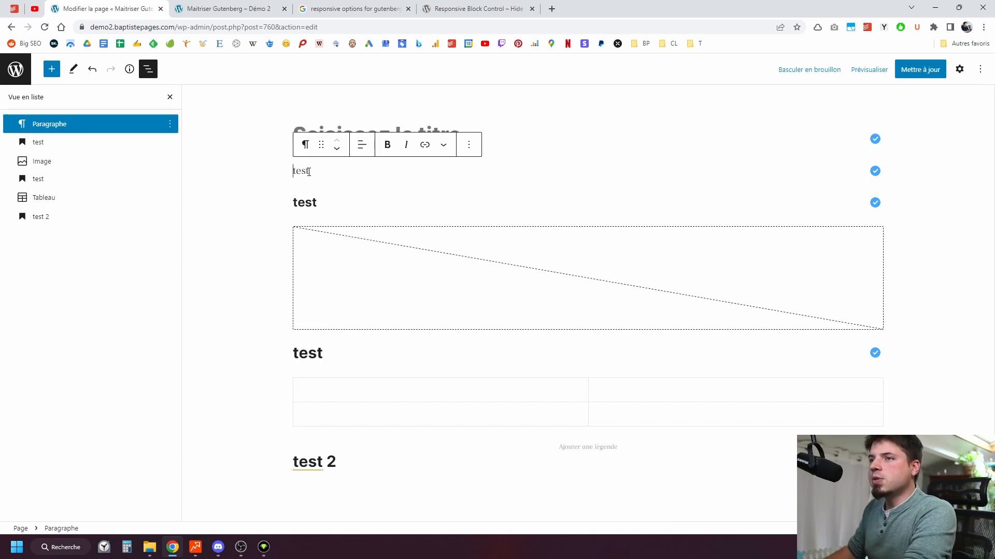
left_click_drag(322, 175, 339, 201)
left_click(329, 208)
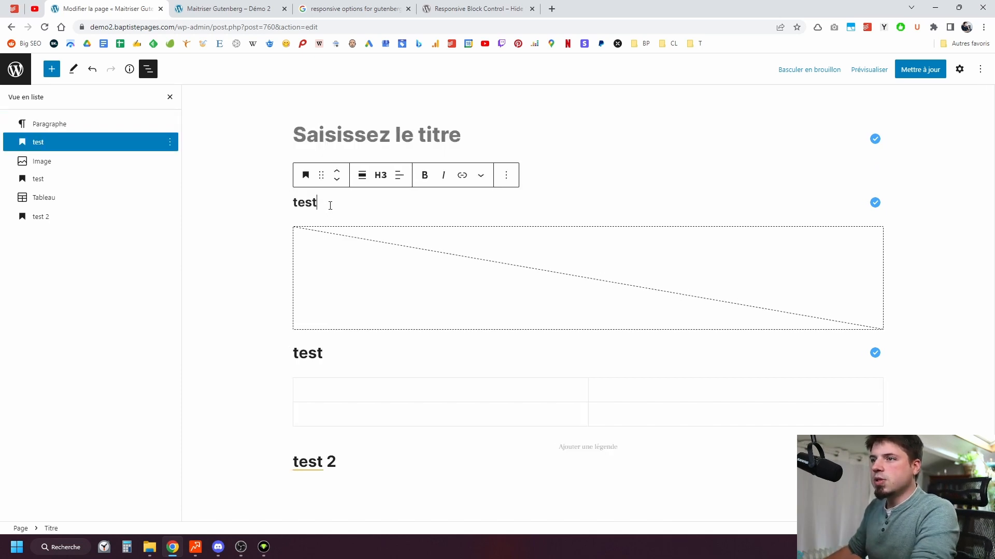
left_click(337, 186)
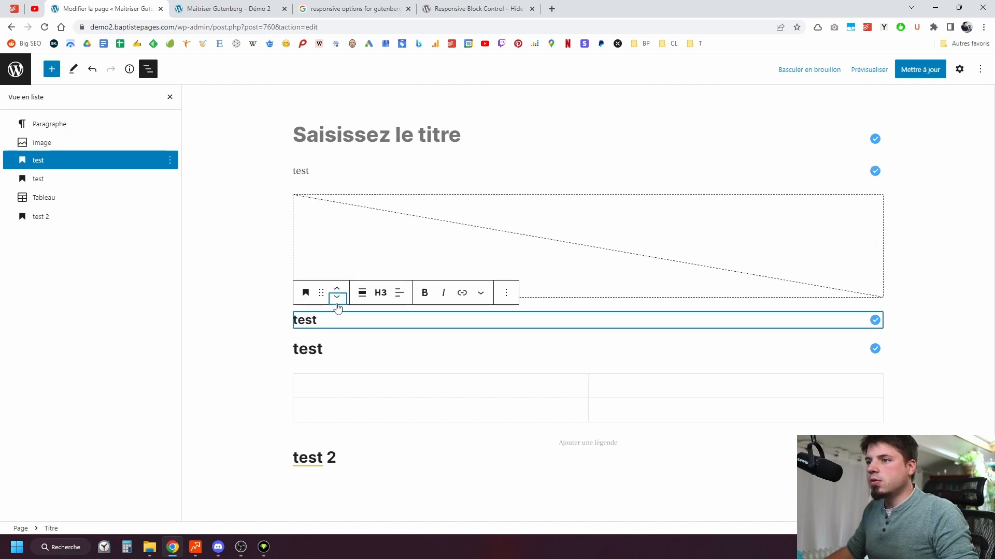
left_click(336, 297)
Move the "test" paragraph down two places so that it sits between the two "test" headings
left_click(342, 185)
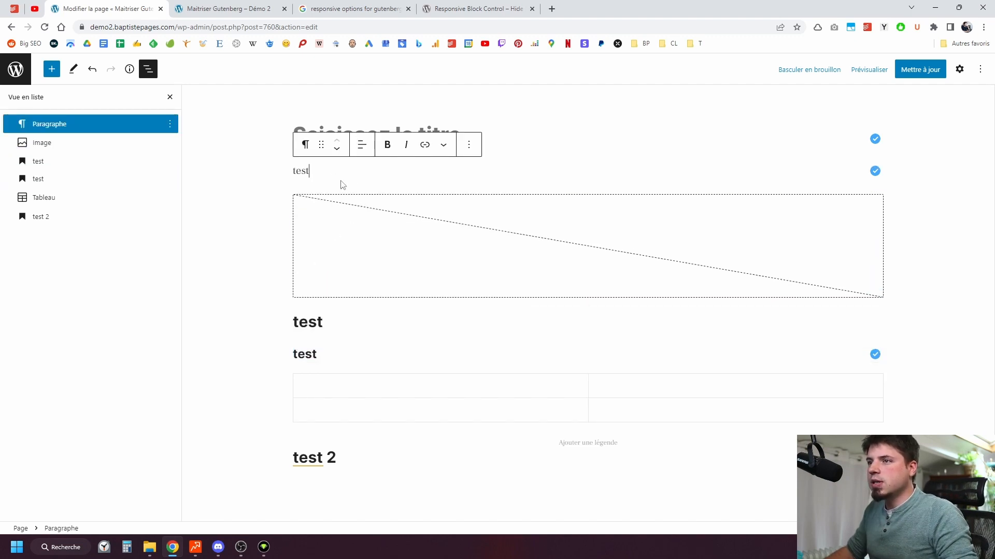
left_click(336, 148)
left_click(337, 268)
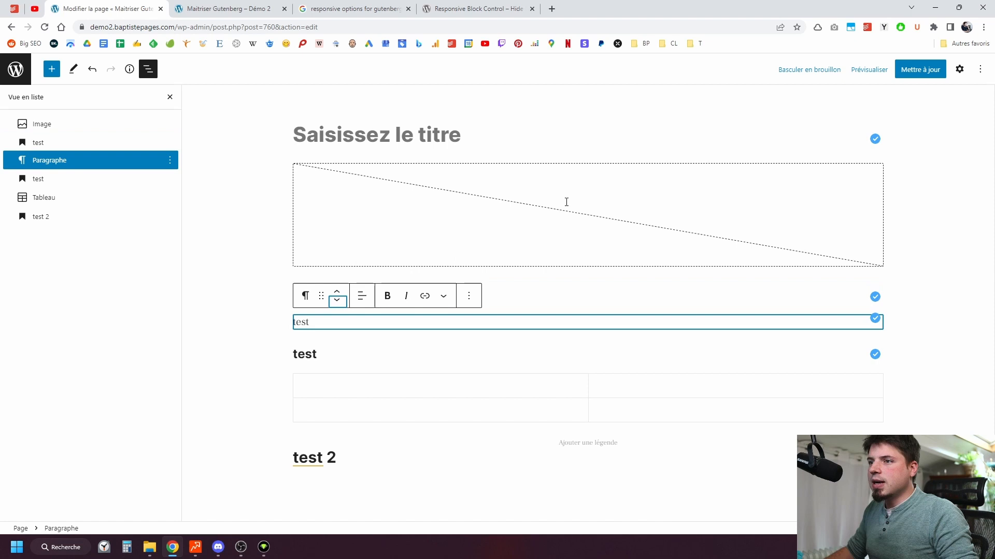
Replace the paragraph's text between the two headings with the lorem ipsum passage running from "Vivamus euismod mauris." to "Vivamus laoreet."
left_click(884, 26)
left_click(798, 96)
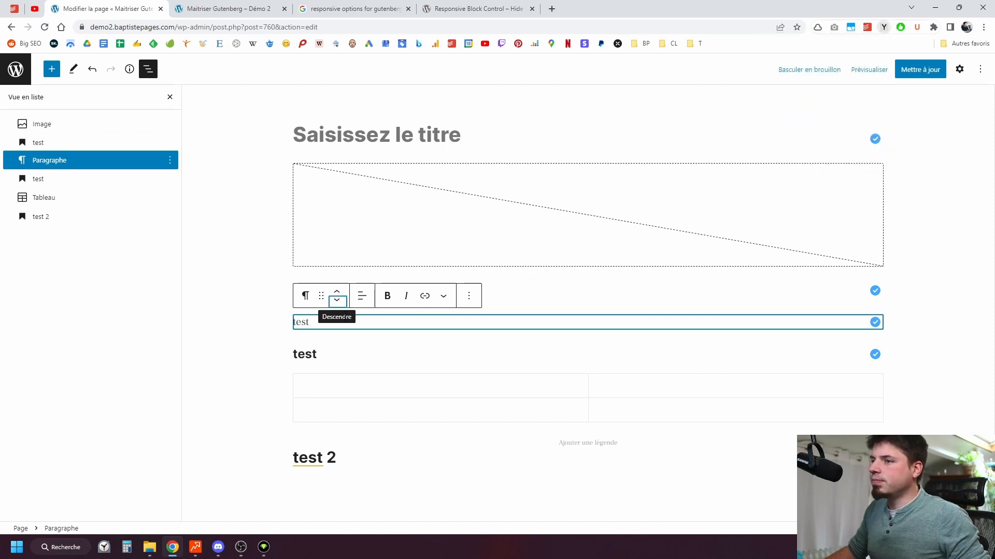
key("ctrl+a")
type("Vivamus euismod mauris. Praesent egestas neque eu enim. Morbi vestibulum volutpat enim. Proin faucibus arcu quis ante. Vivamus laoreet.")
Add a paragraph below the H3 "test" heading containing the "Vivamus euismod mauris…" passage twice in a row
left_click(379, 377)
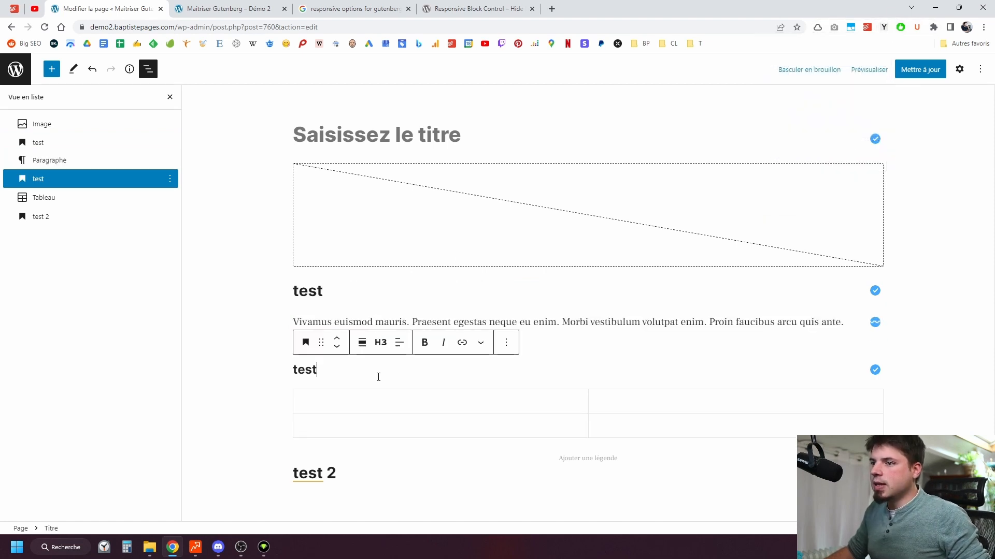
key("Return")
type("Vivamus euismod mauris. Praesent egestas neque eu enim. Morbi vestibulum volutpat enim. Proin faucibus arcu quis ante. Vivamus laoreet.")
type("Vivamus euismod mauris. Praesent egestas neque eu enim. Morbi vestibulum volutpat enim. Proin faucibus arcu quis ante. Vivamus laoreet.")
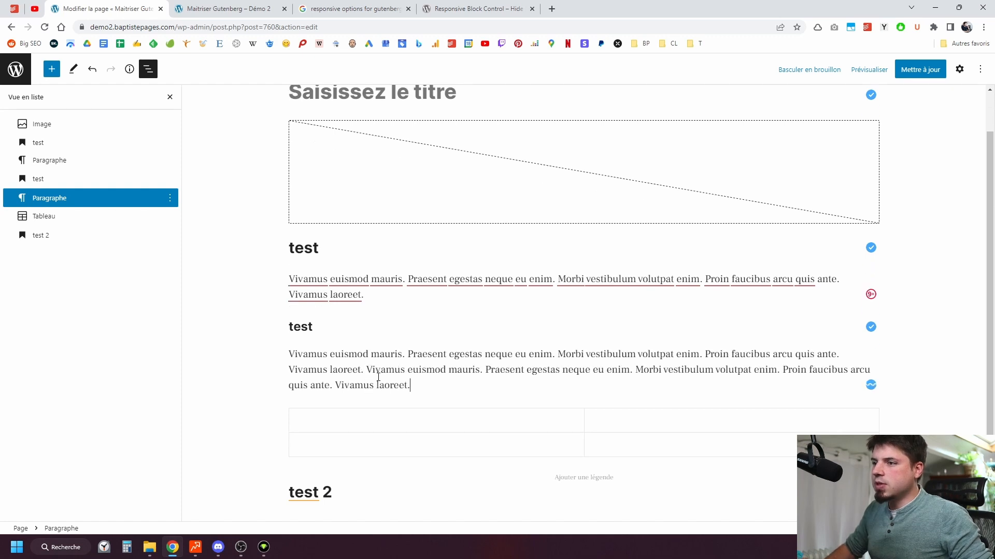
Select both "test" headings with their paragraphs and combine the four blocks into a group
left_click_drag(291, 246, 418, 354)
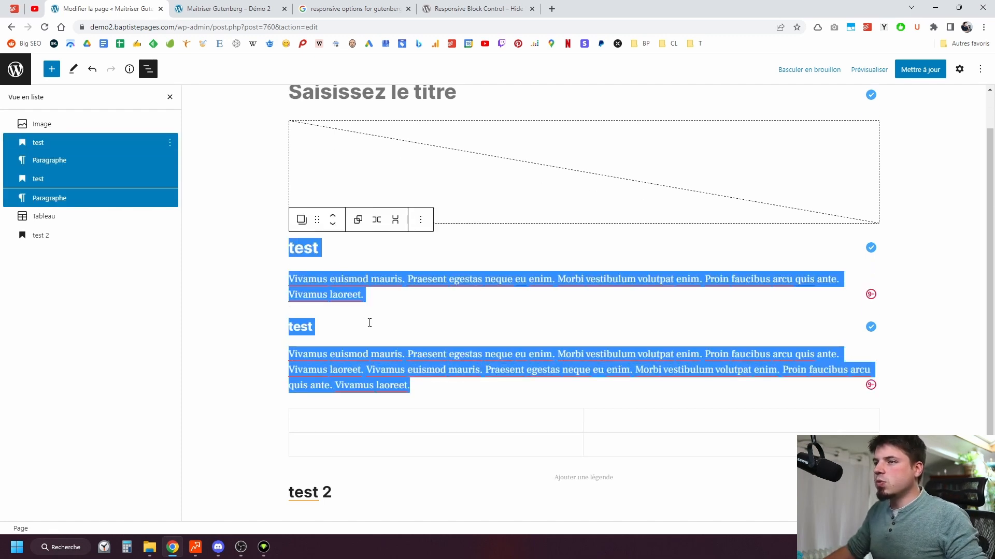
left_click(302, 220)
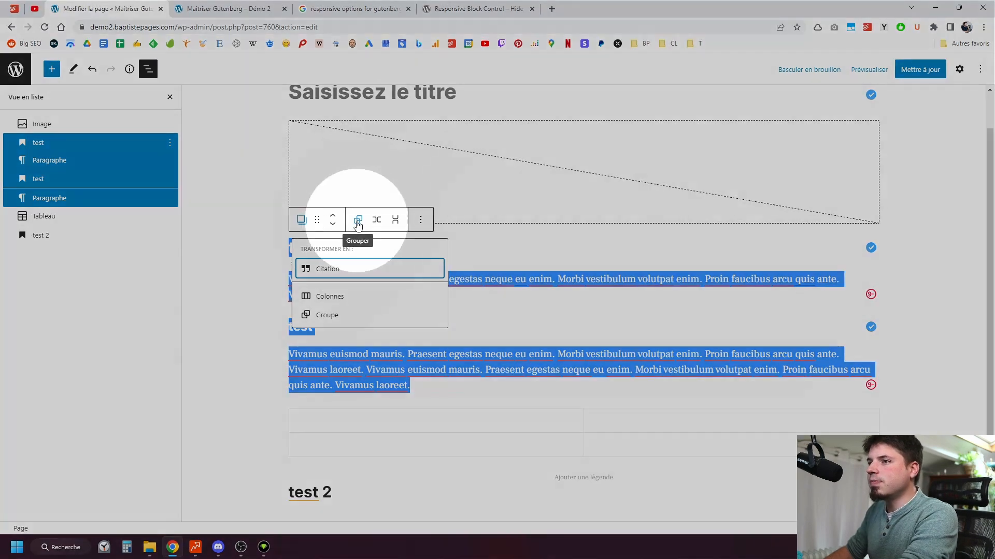
left_click(357, 220)
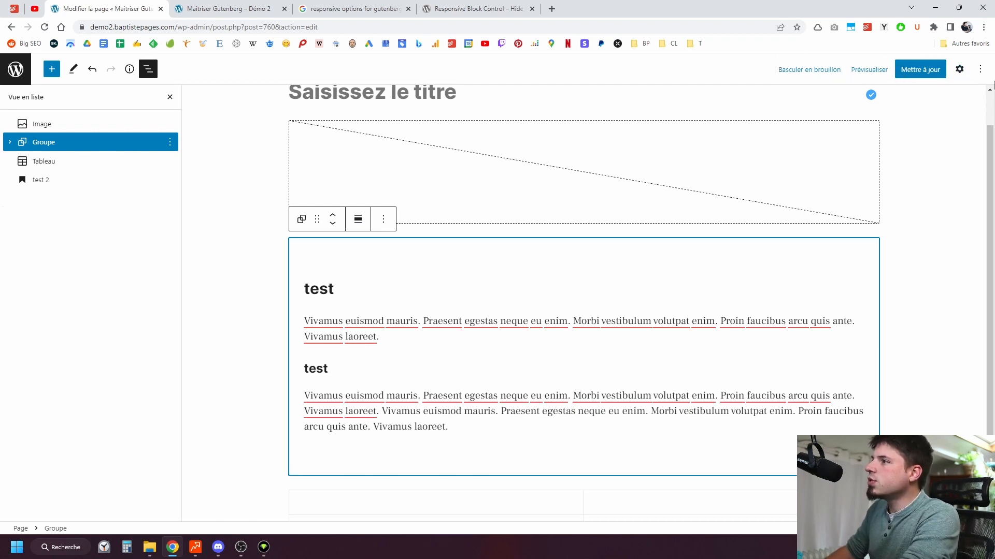
Give the group the theme's purple accent background colour and white text in its block settings
left_click(961, 70)
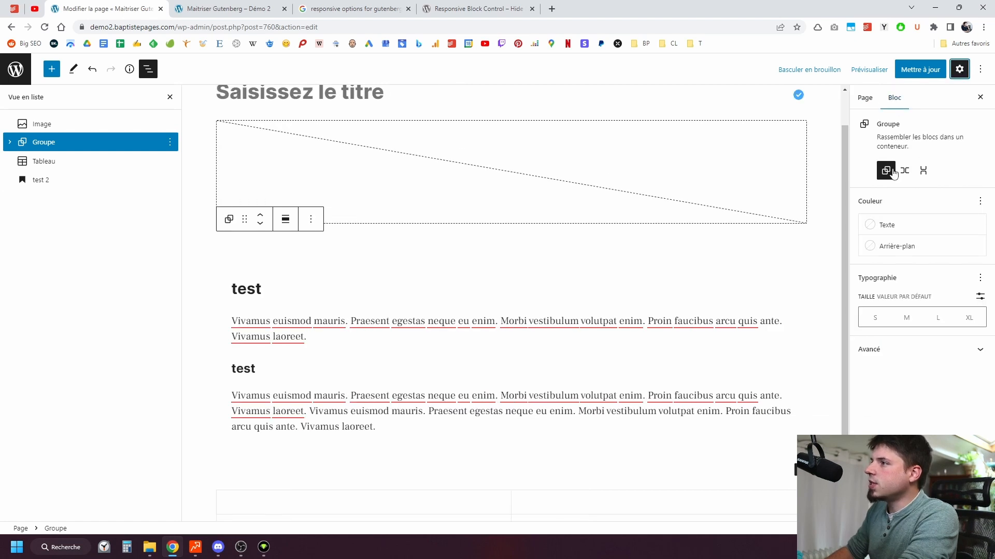
left_click(873, 248)
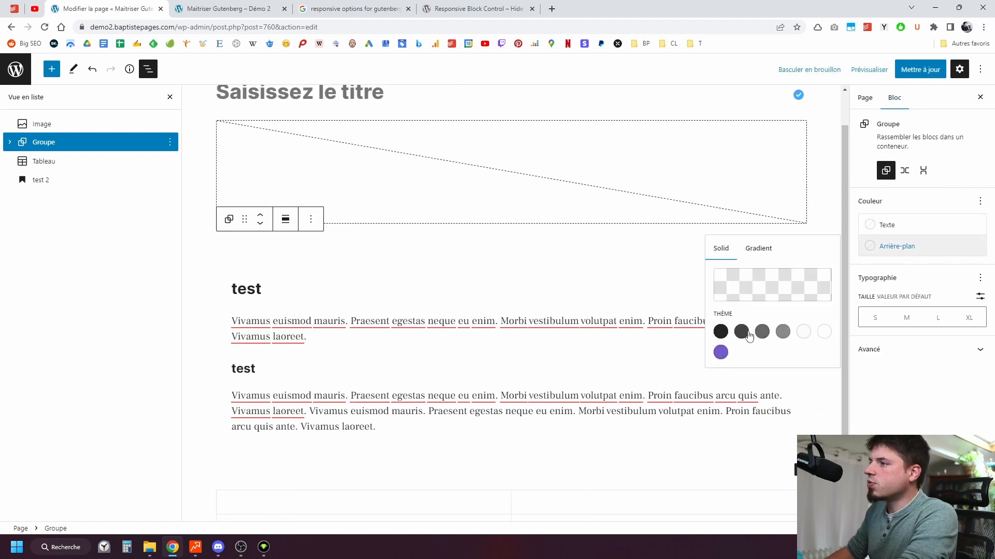
left_click(723, 351)
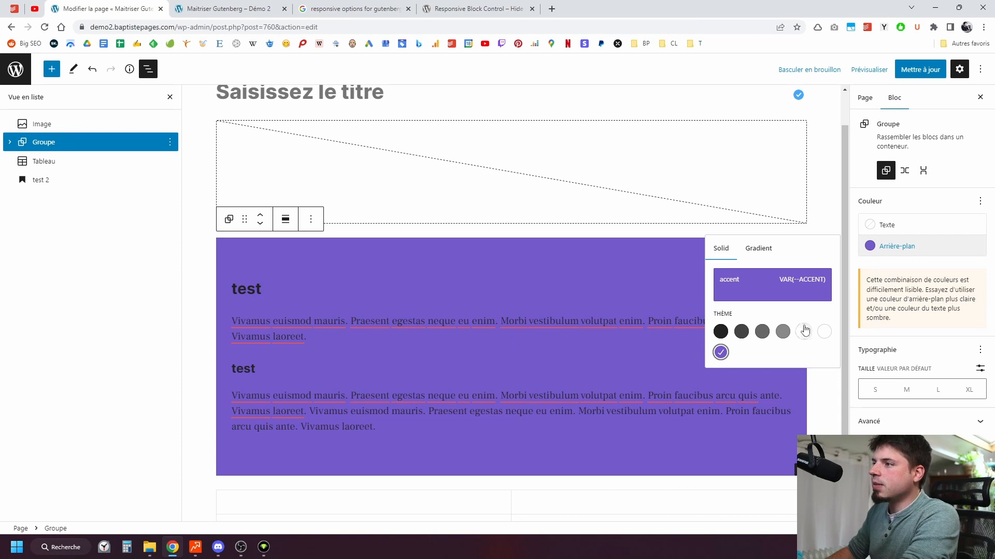
left_click(873, 225)
left_click(873, 224)
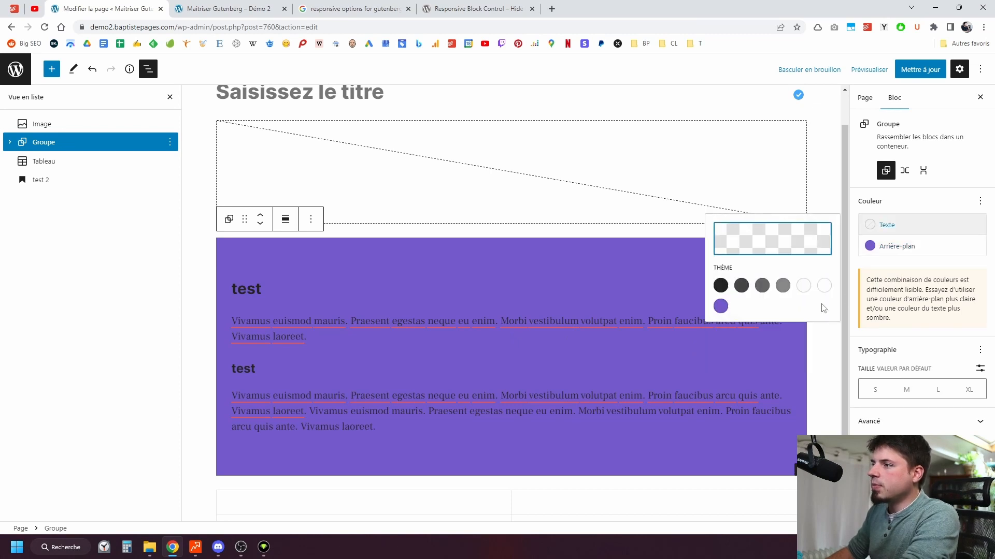
left_click(824, 285)
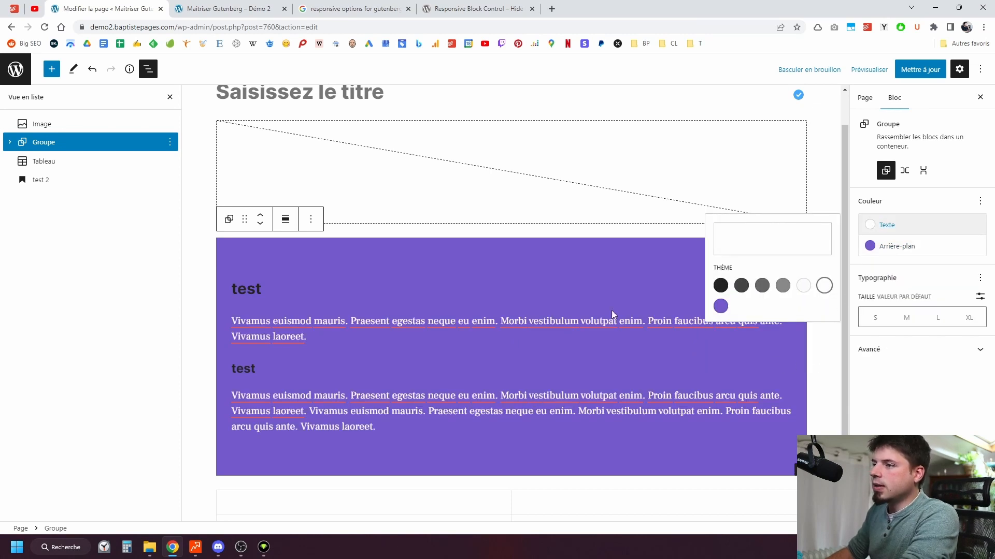
Undo the group's white text and purple background colours and the grouping of the four heading and paragraph blocks
left_click(286, 293)
left_click(261, 365)
left_click(479, 242)
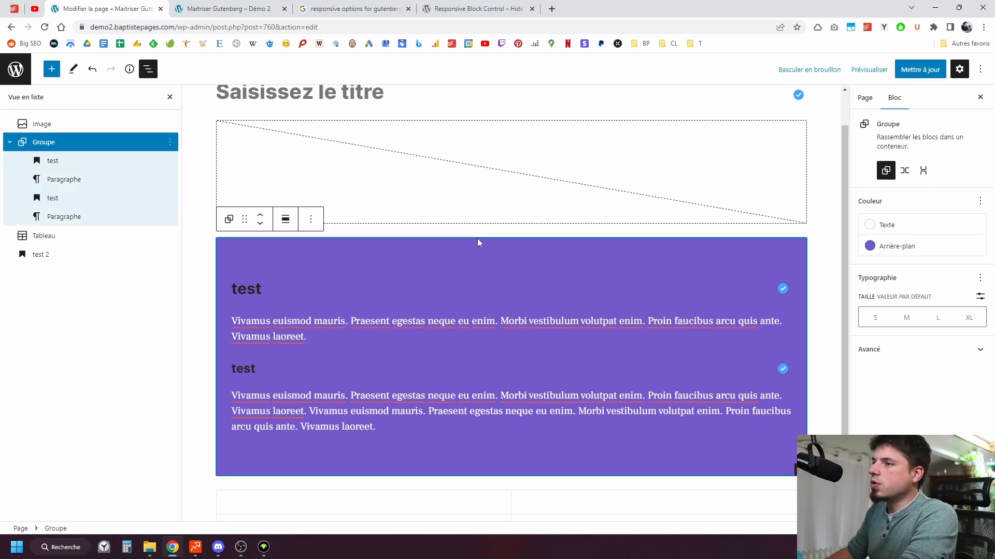
left_click(93, 70)
left_click(93, 70)
left_click(93, 70)
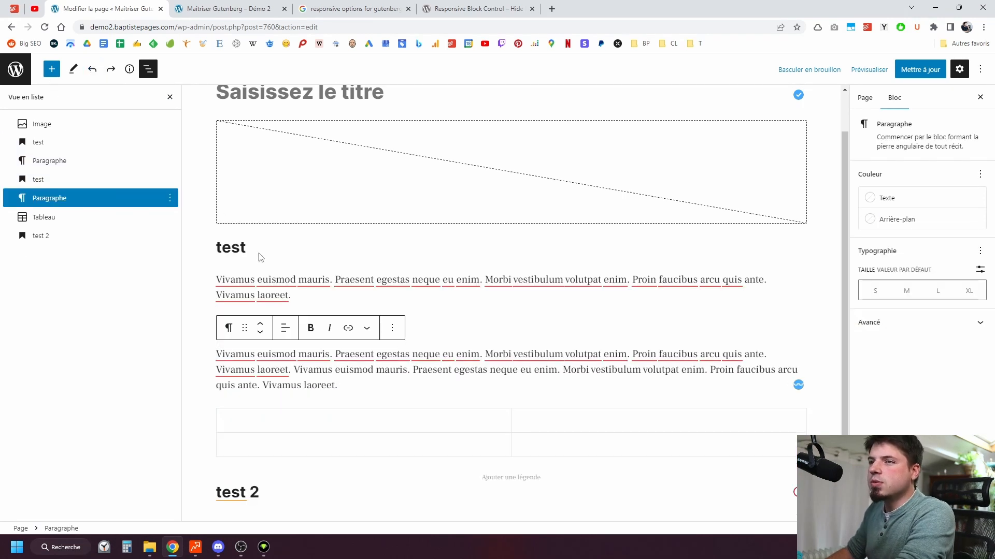
Deselect the paragraph block and hide both the settings sidebar and the list view
left_click(196, 278)
scroll(569, 299, "up", 1)
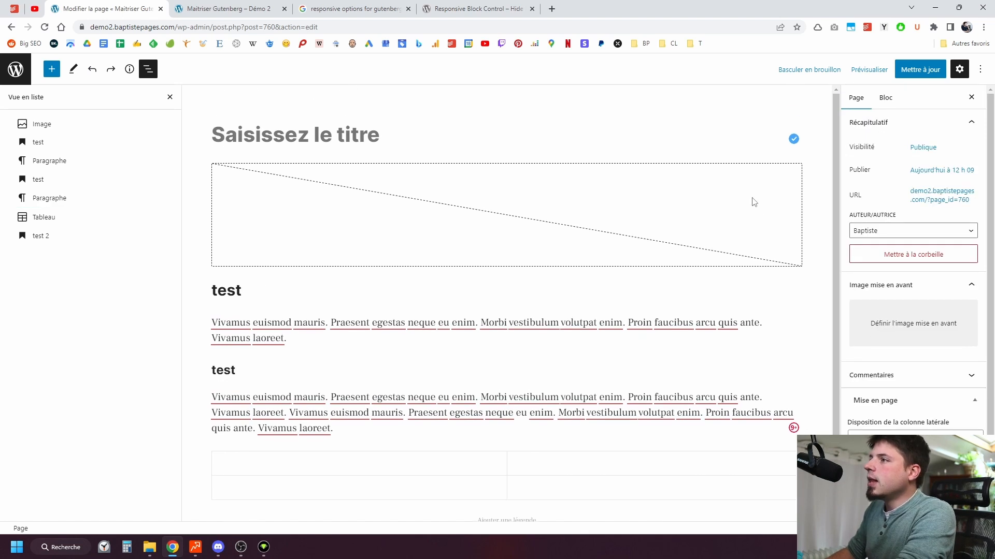
left_click(960, 69)
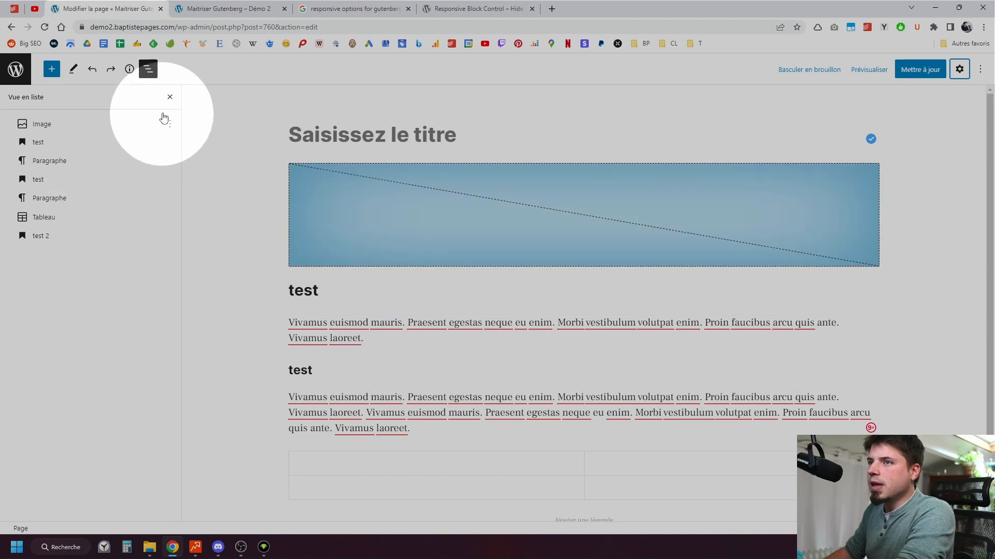
left_click(170, 97)
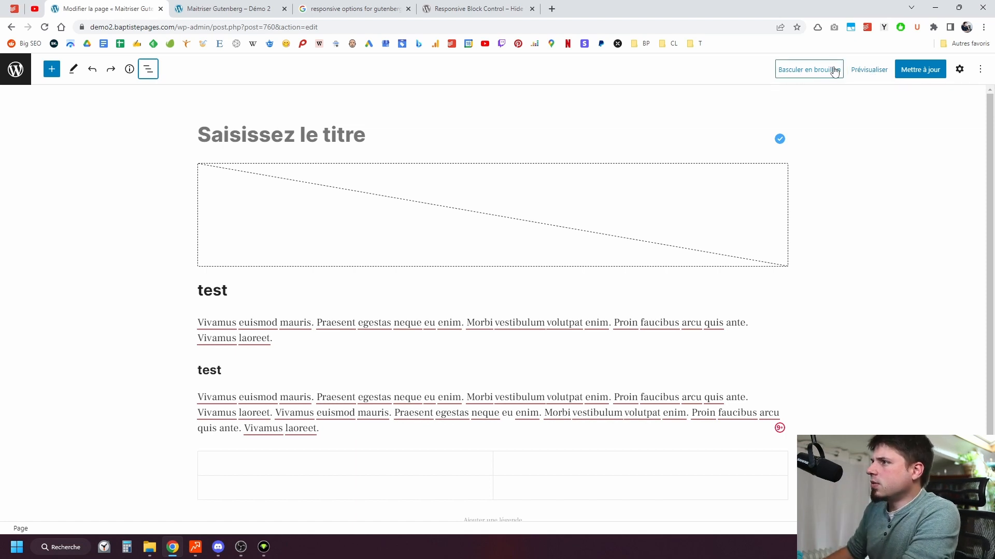
Switch the published page back to draft, confirm taking it offline, and save the draft
left_click(811, 70)
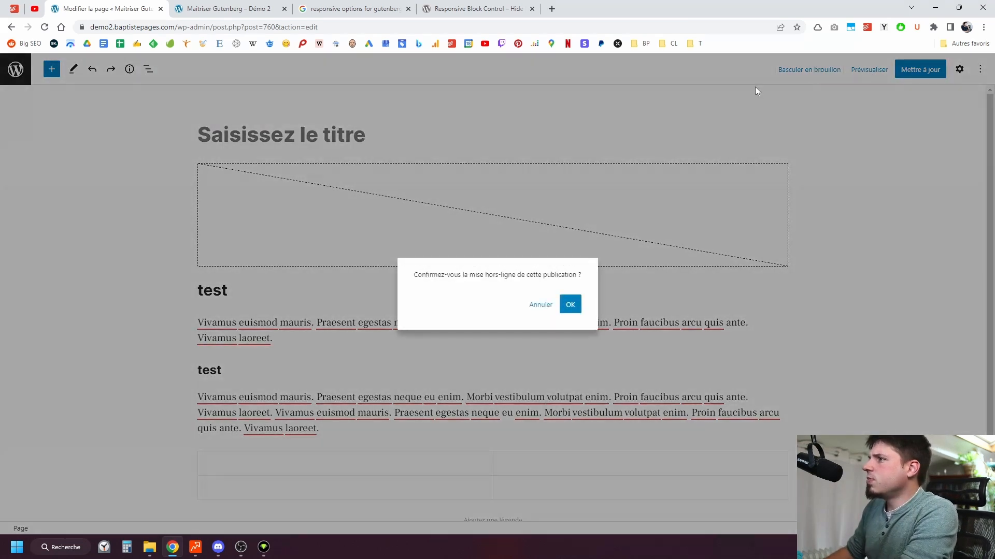
left_click(569, 305)
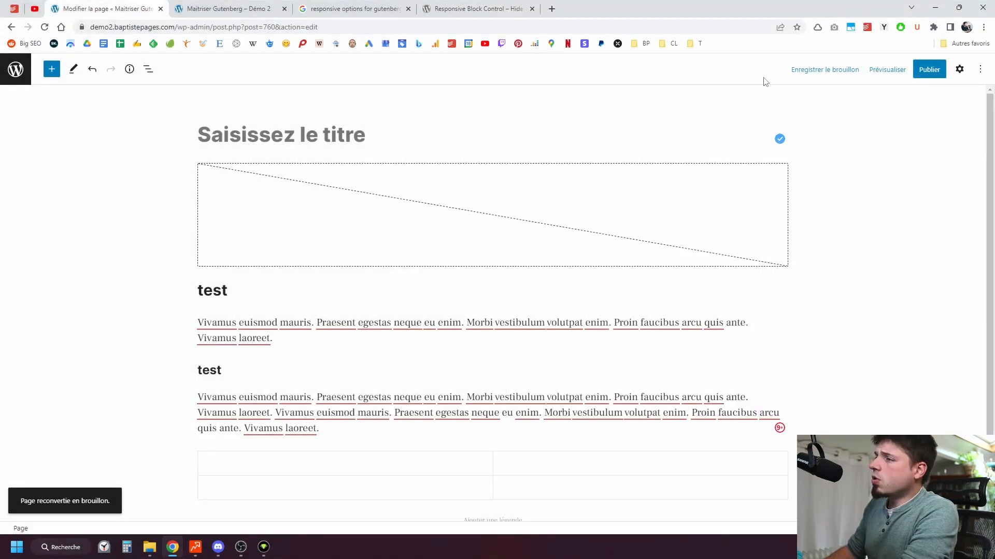
key("ctrl+s")
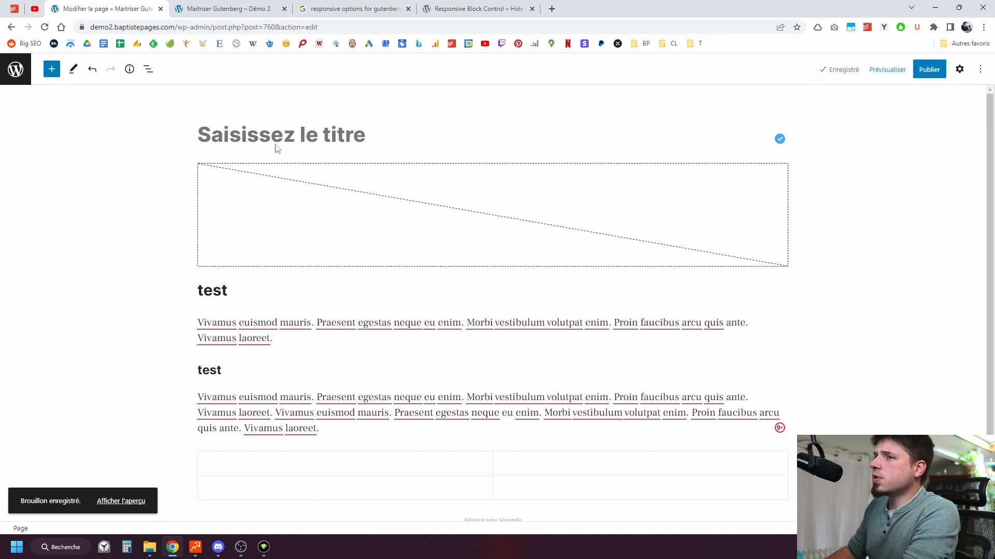
Preview the whole page at mobile size, then restore the desktop view
left_click(887, 69)
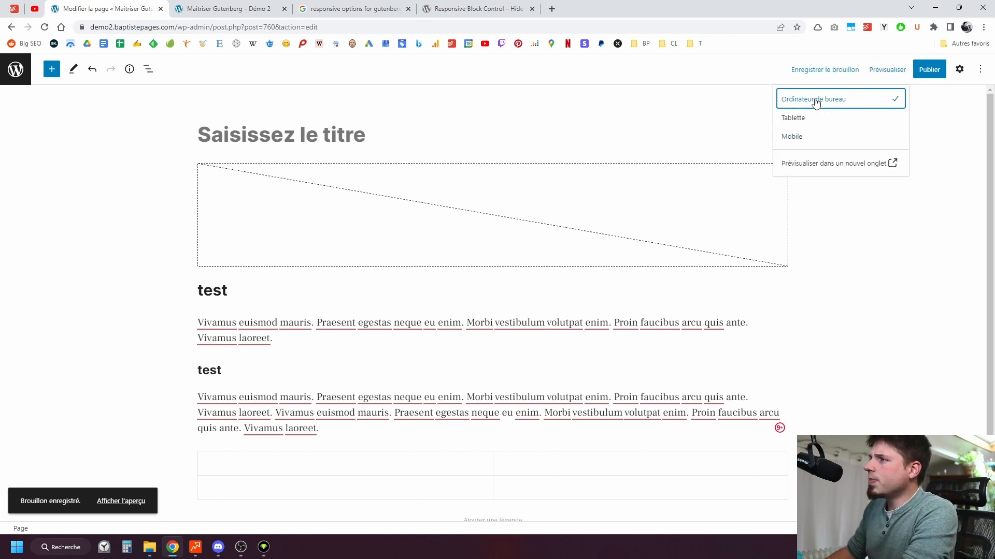
left_click(799, 138)
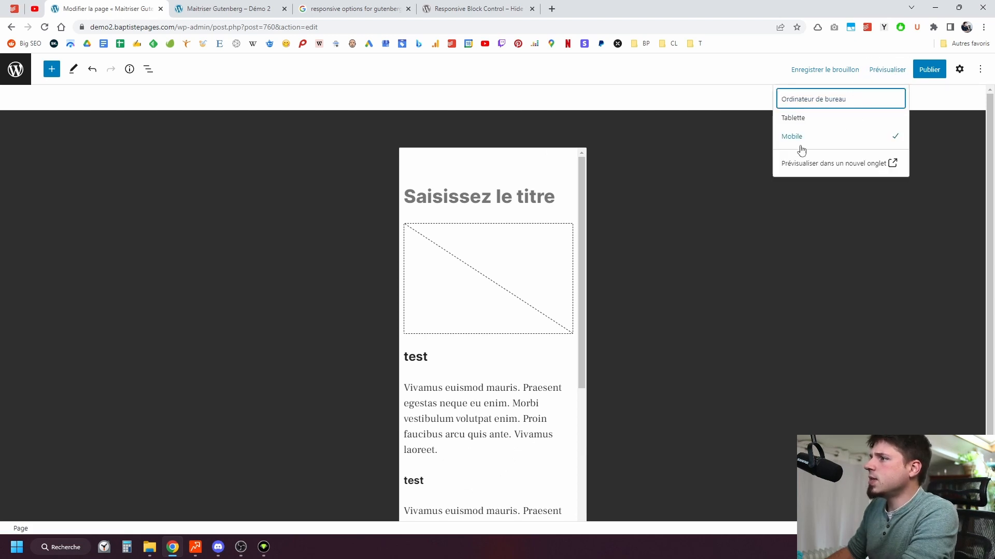
scroll(513, 231, "down", 5)
scroll(506, 361, "down", 1)
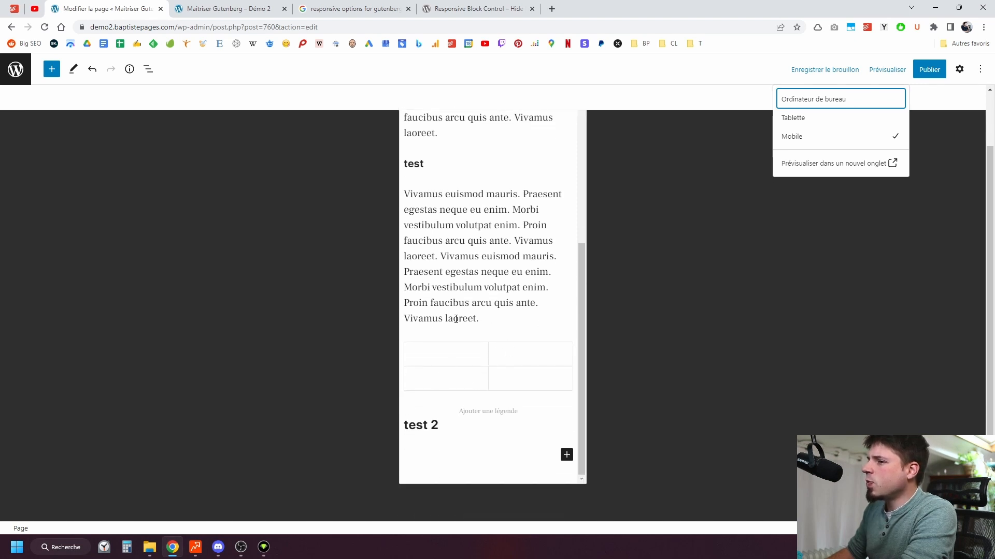
scroll(467, 339, "up", 10)
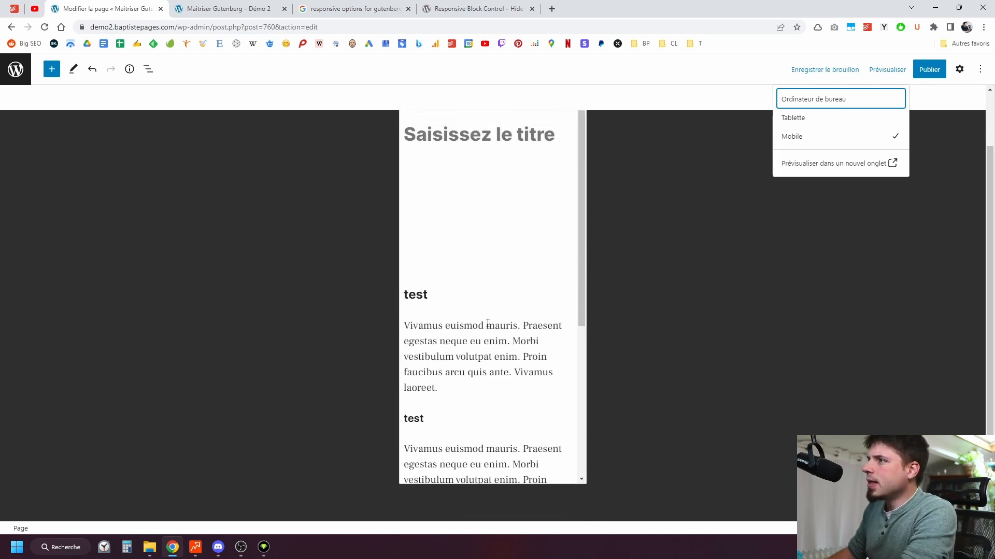
scroll(468, 287, "up", 2)
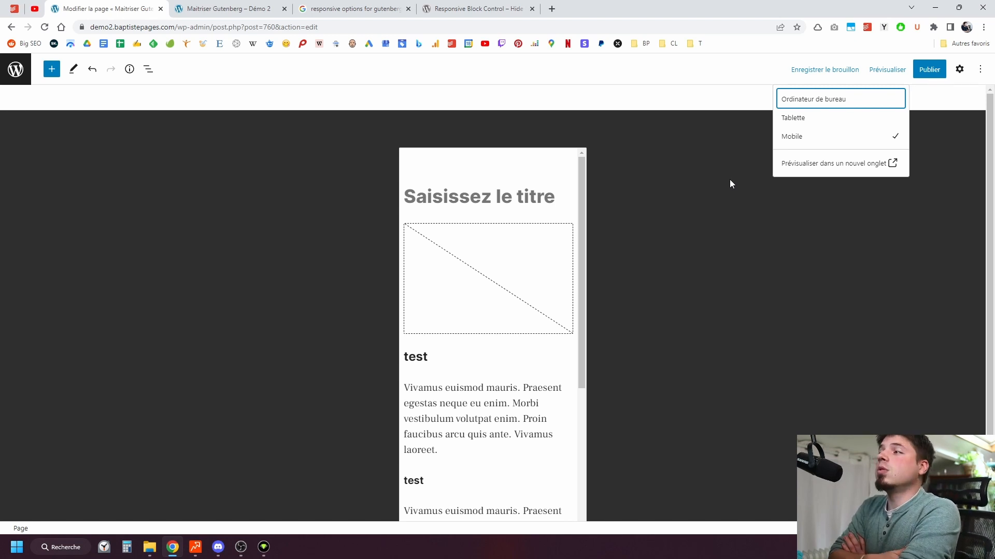
left_click(861, 99)
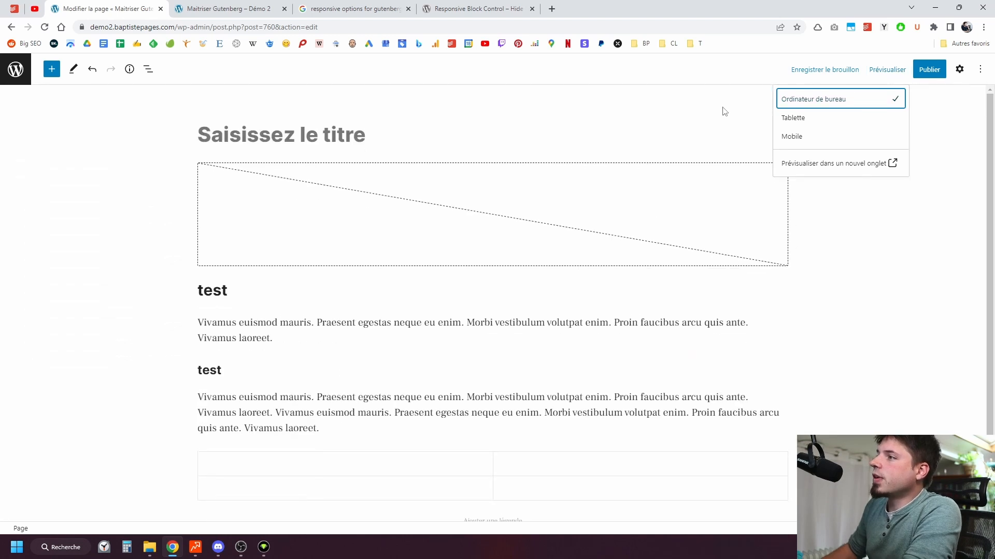
Preview the draft page in a new browser tab and return to the editor
left_click(823, 164)
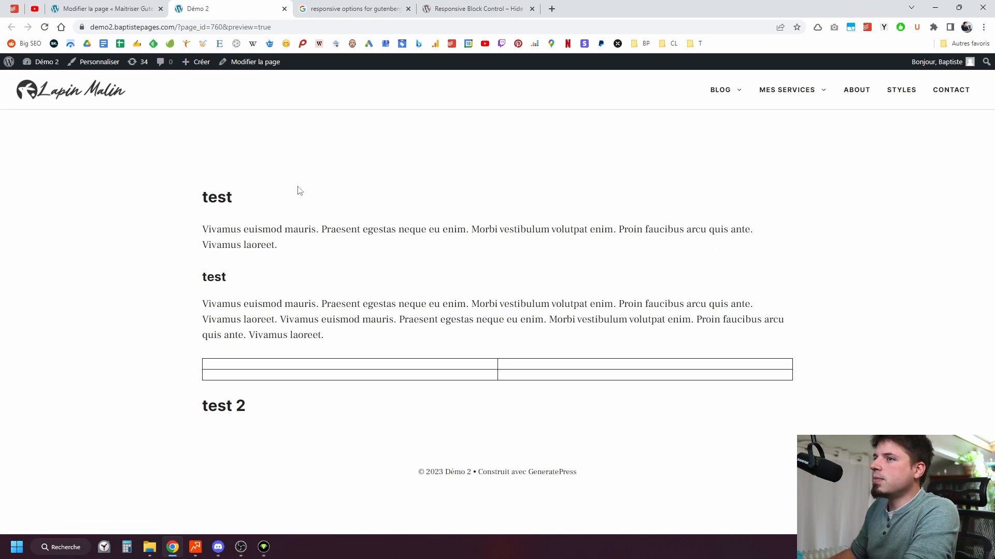
key("ctrl+shift+Tab")
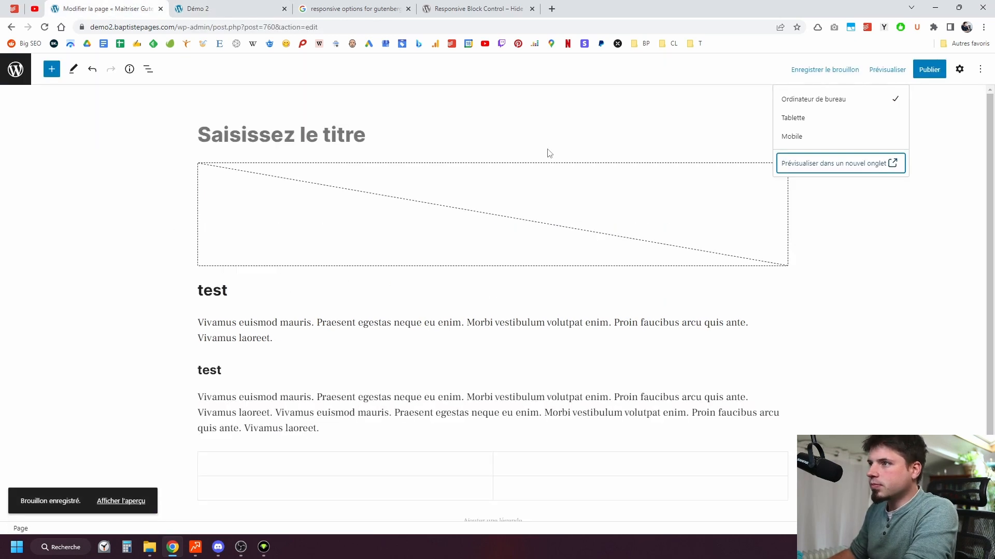
left_click(932, 277)
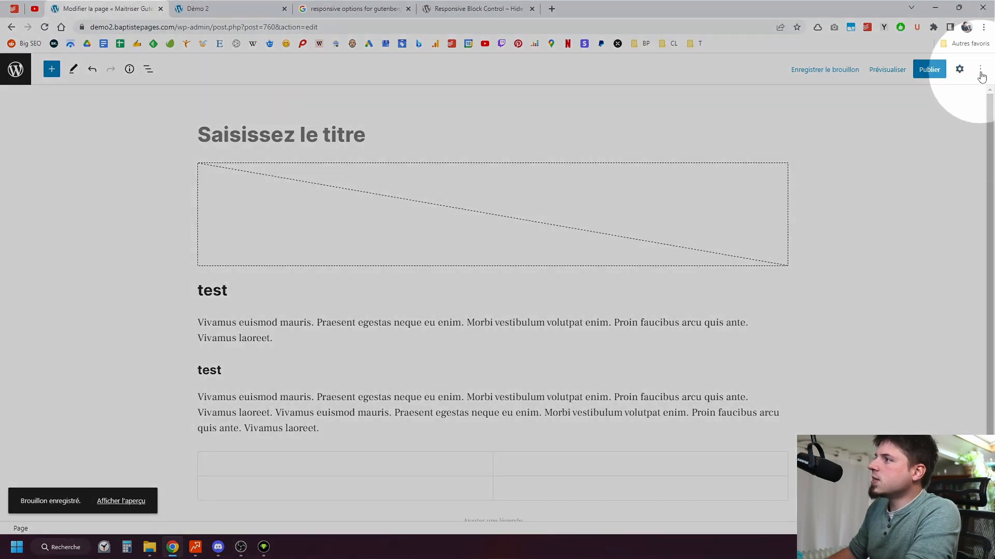
Toggle full-screen mode off, on and off again, leaving the WordPress admin menu displayed beside the editor
left_click(981, 72)
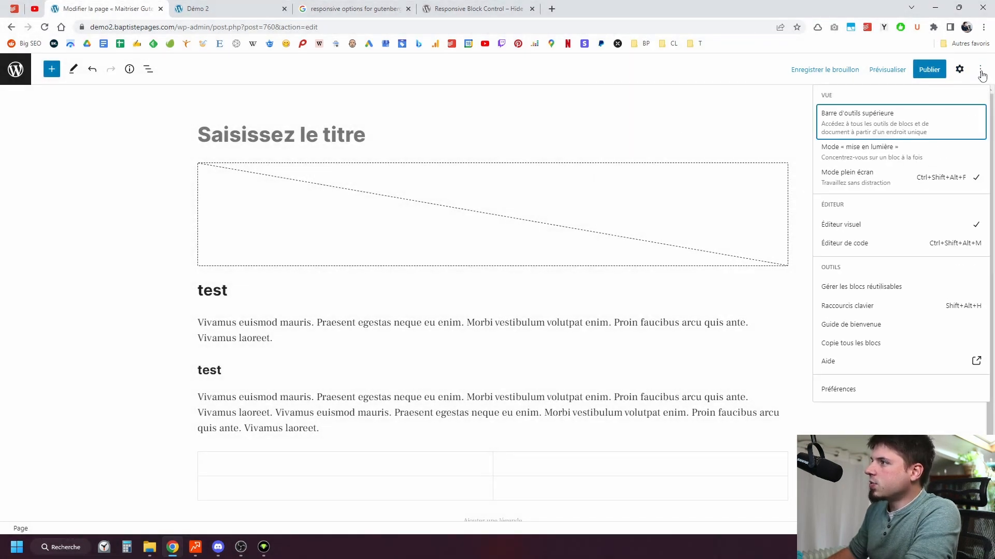
left_click(874, 181)
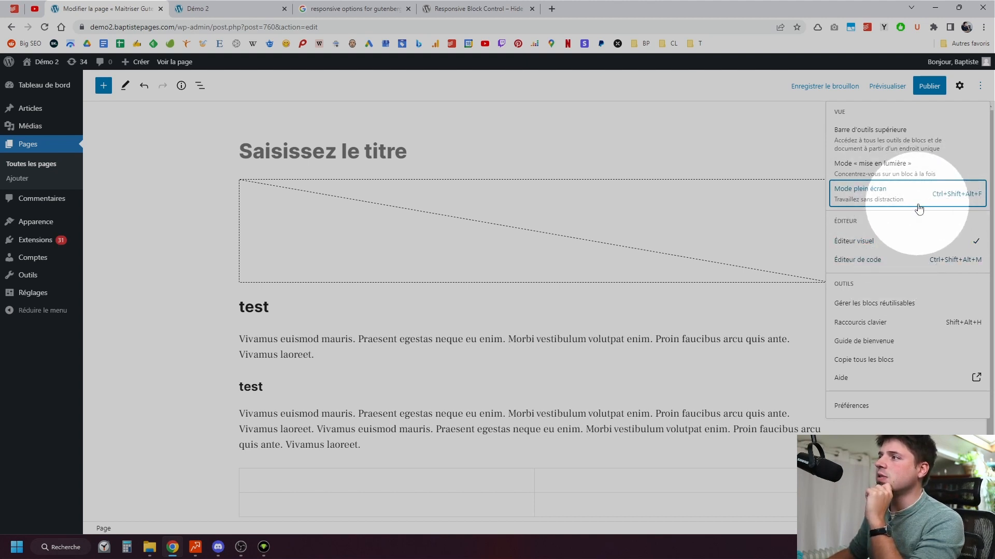
left_click(941, 201)
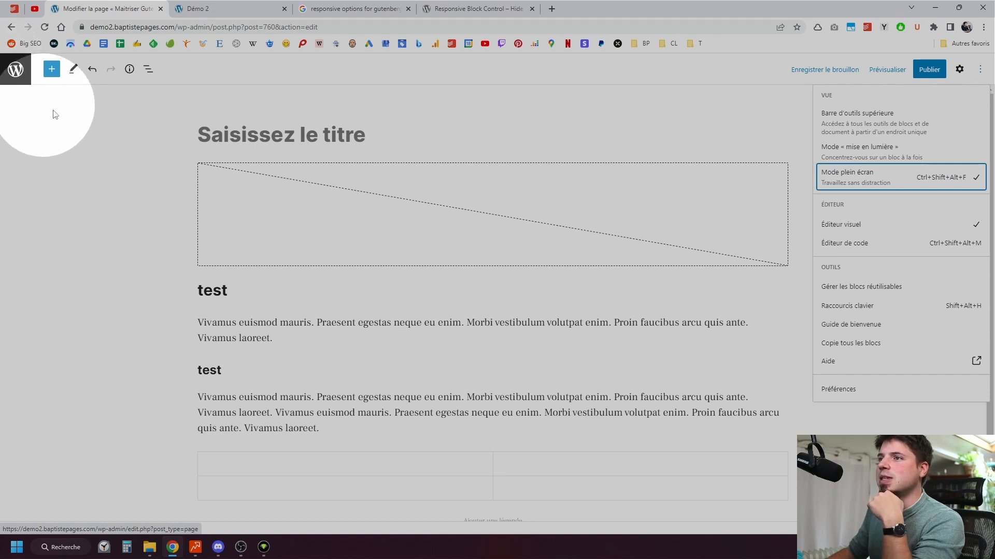
left_click(943, 178)
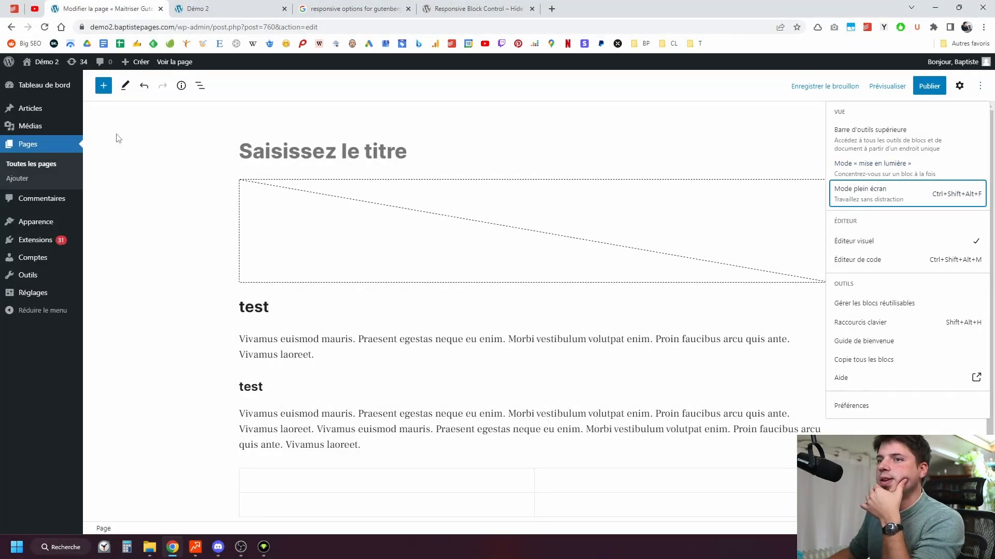
mouse_move(32, 112)
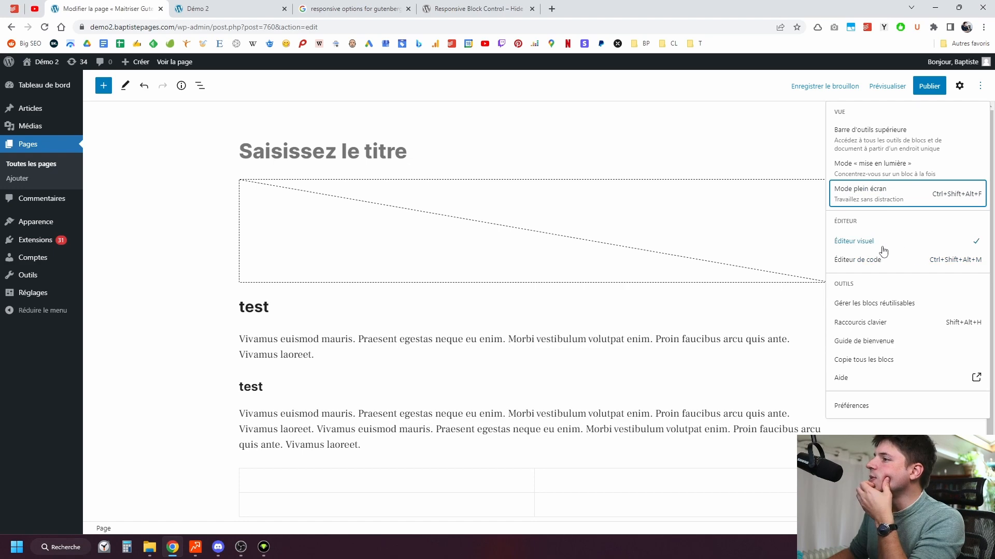
Examine the page's block markup in the code editor and return to the visual editor
left_click(925, 265)
scroll(595, 253, "down", 5)
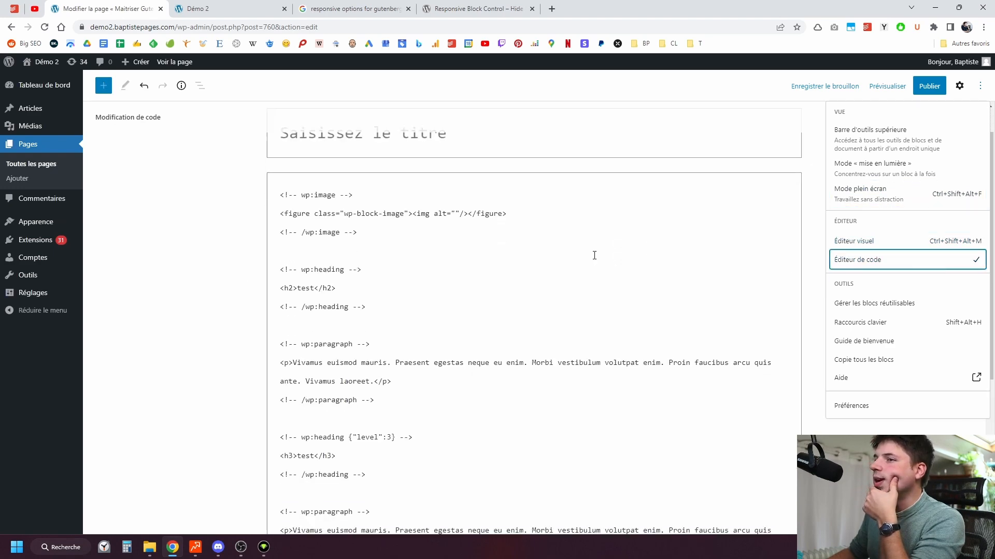
scroll(695, 299, "up", 5)
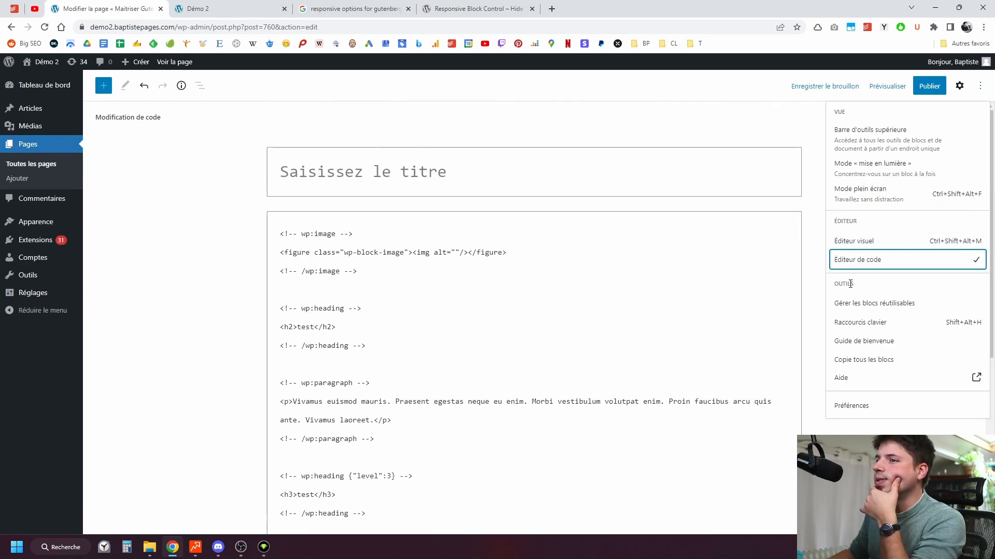
left_click(899, 248)
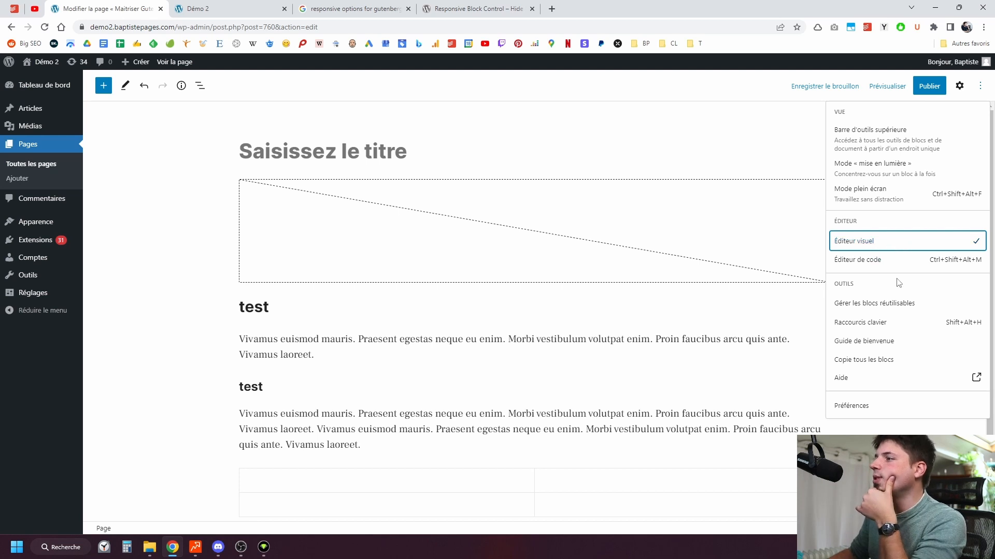
View the reusable blocks management page and go back to editing the page
left_click(874, 310)
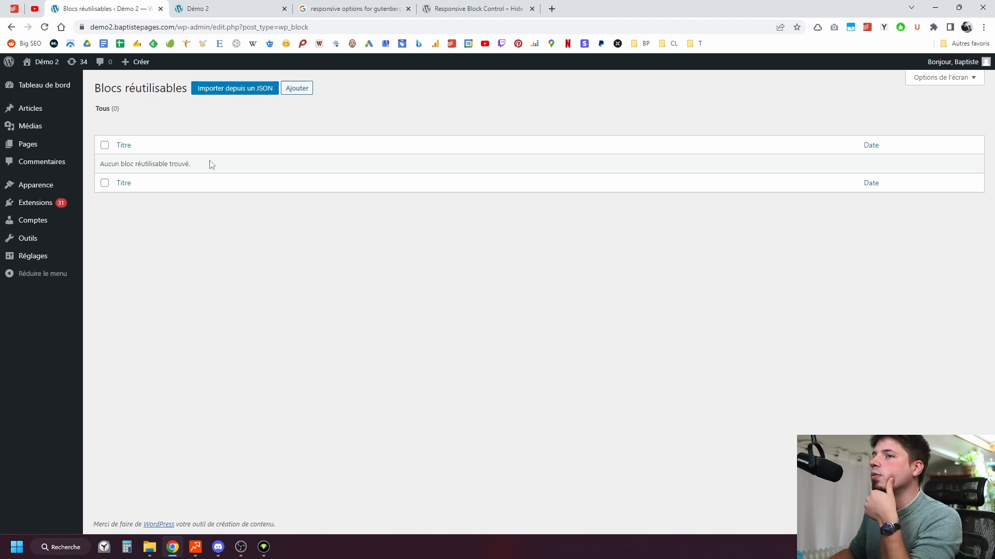
key("alt+Left")
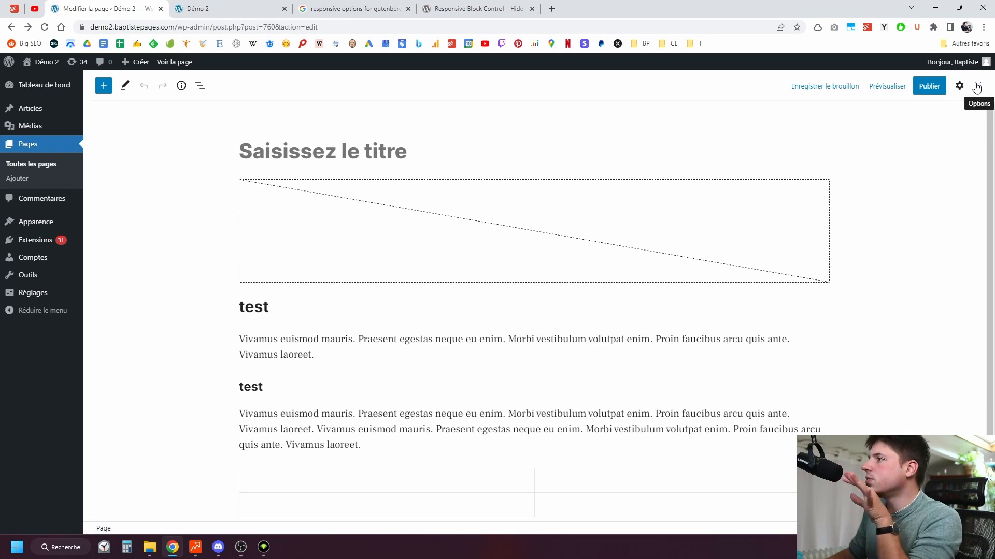
Open the editor preferences and look through the "Panneaux" settings and the visible block list under "Blocs"
left_click(977, 86)
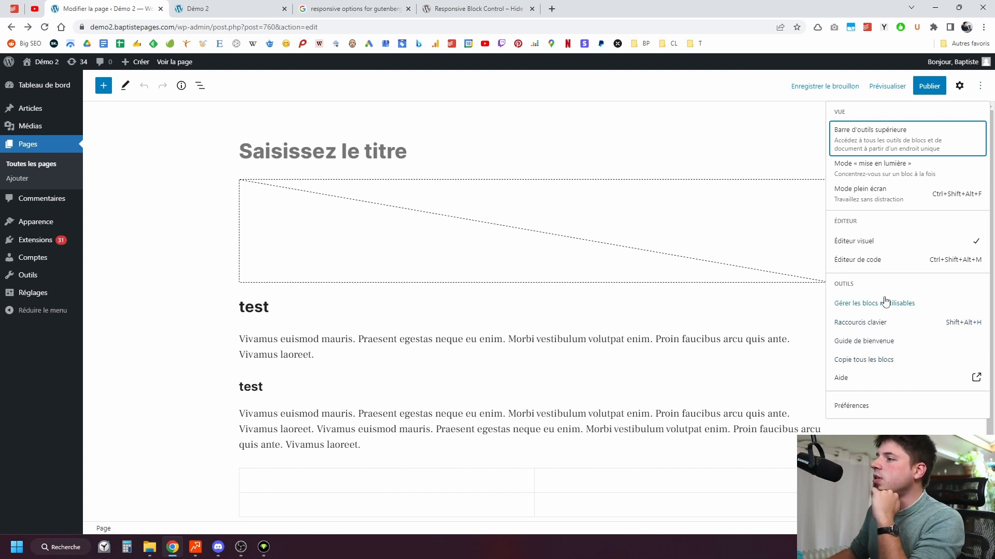
left_click(869, 407)
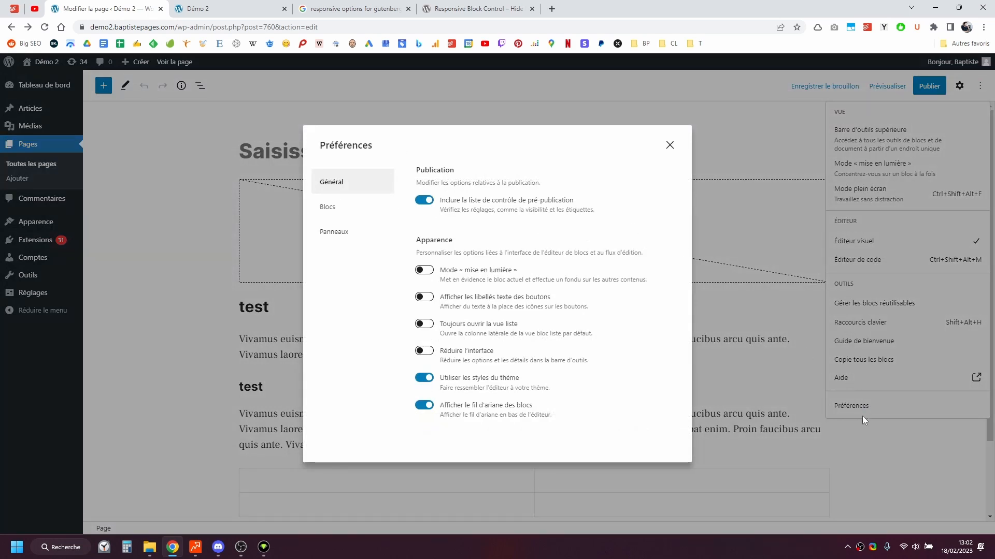
left_click(328, 205)
key("Down")
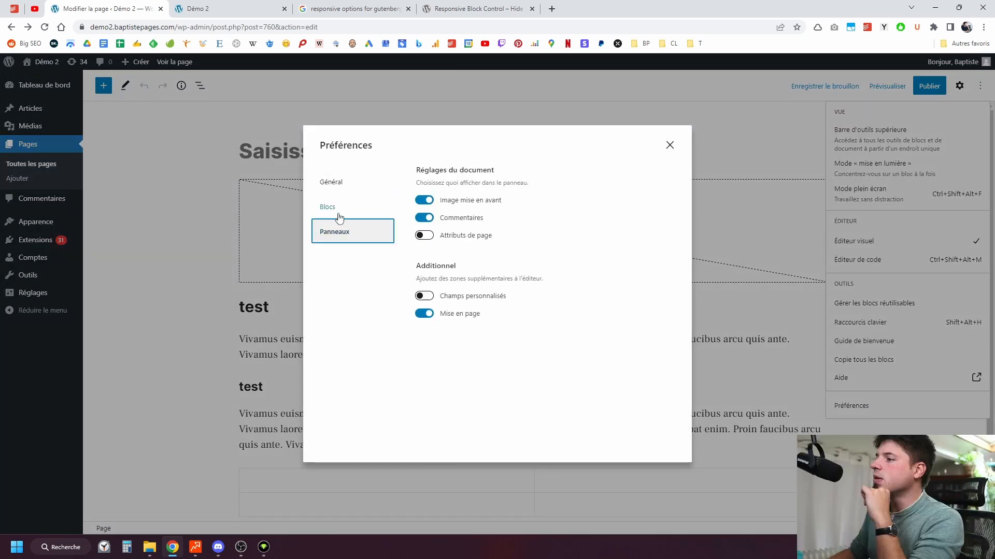
key("Up")
key("Up")
left_click(328, 207)
scroll(481, 337, "down", 15)
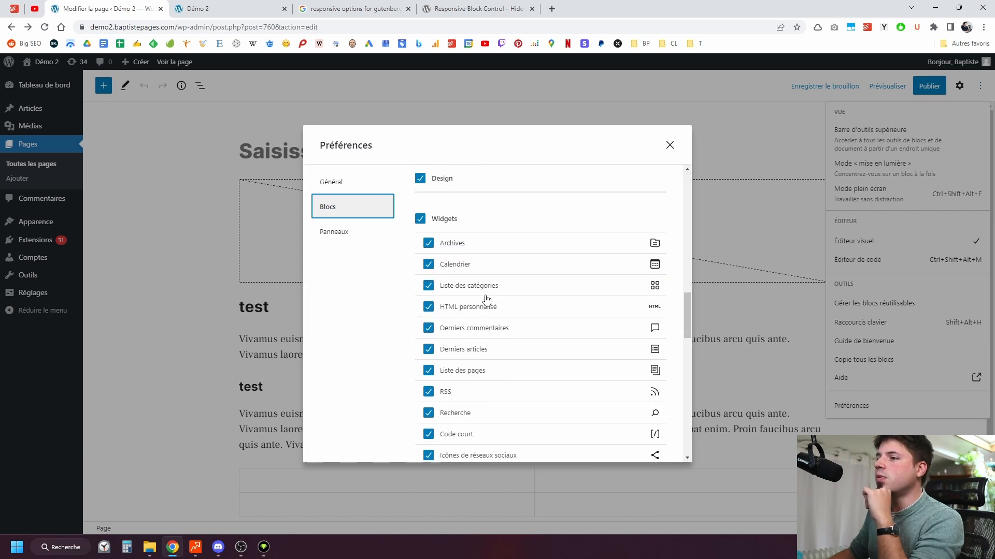
scroll(481, 357, "up", 15)
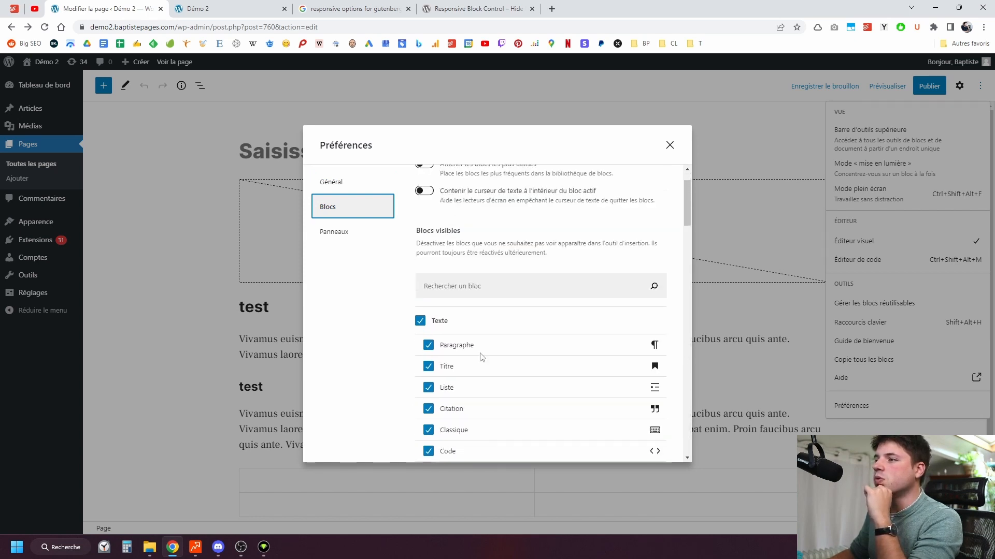
Enable the "Attributs de page" document settings panel in the editor preferences
left_click(347, 237)
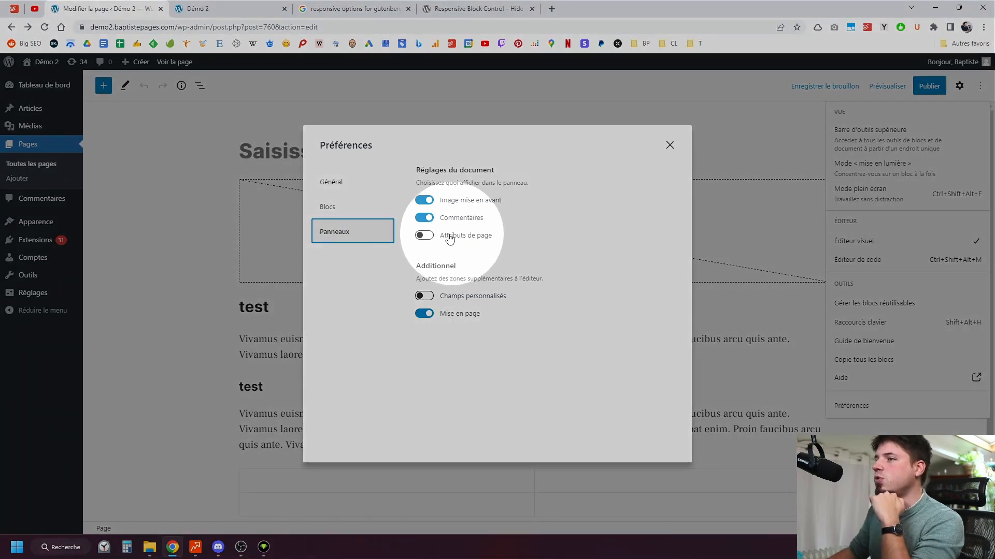
left_click(423, 237)
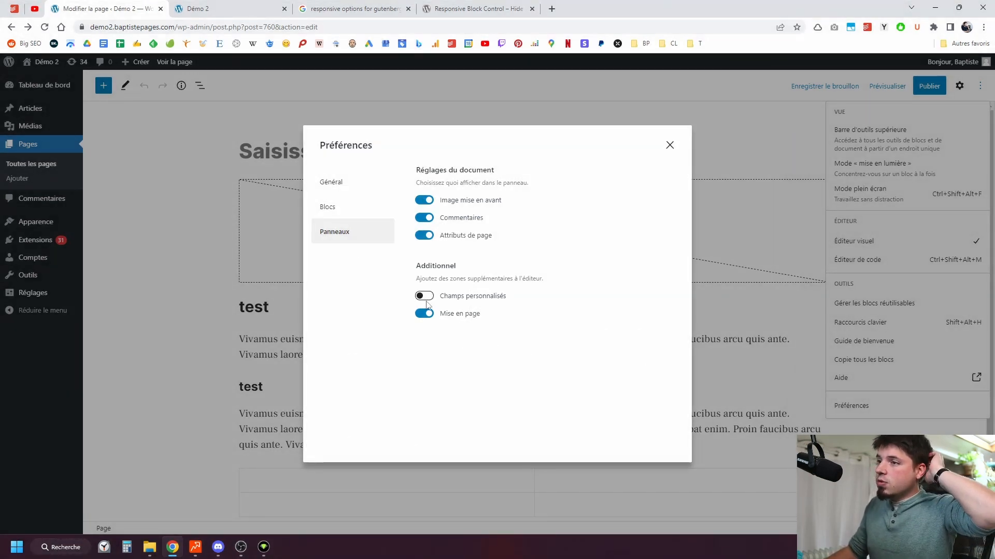
Enable the "Afficher les blocs les plus utilisés" option in the "Blocs" preferences
left_click(356, 212)
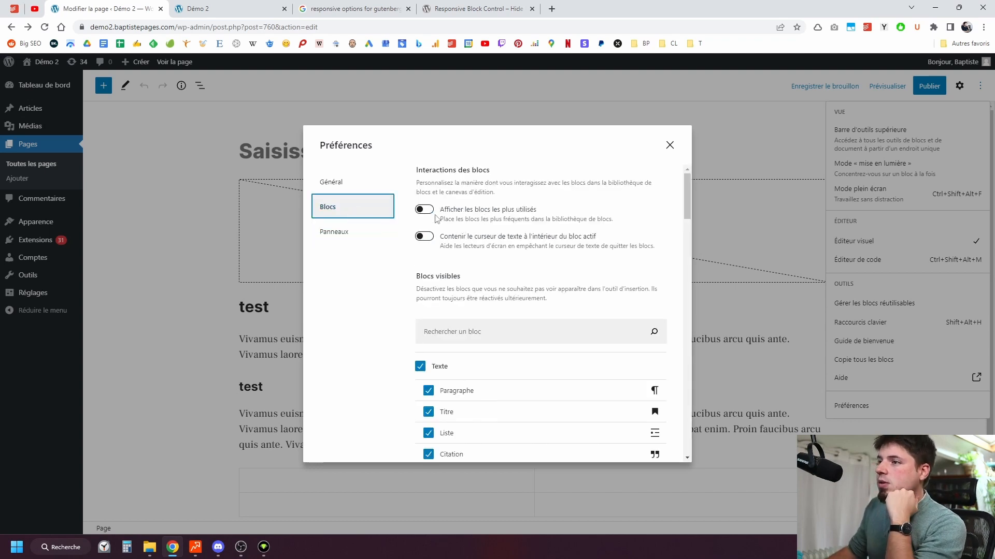
left_click(424, 211)
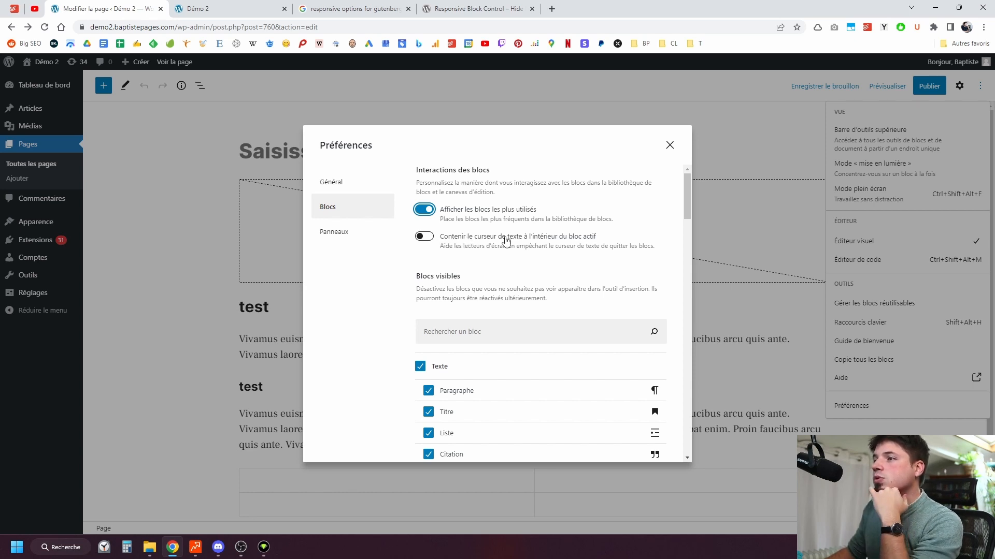
Hide the Couplet, Citation en exergue, Préformaté, Code and Classique blocks in the "Texte" category of visible blocks
scroll(472, 261, "down", 3)
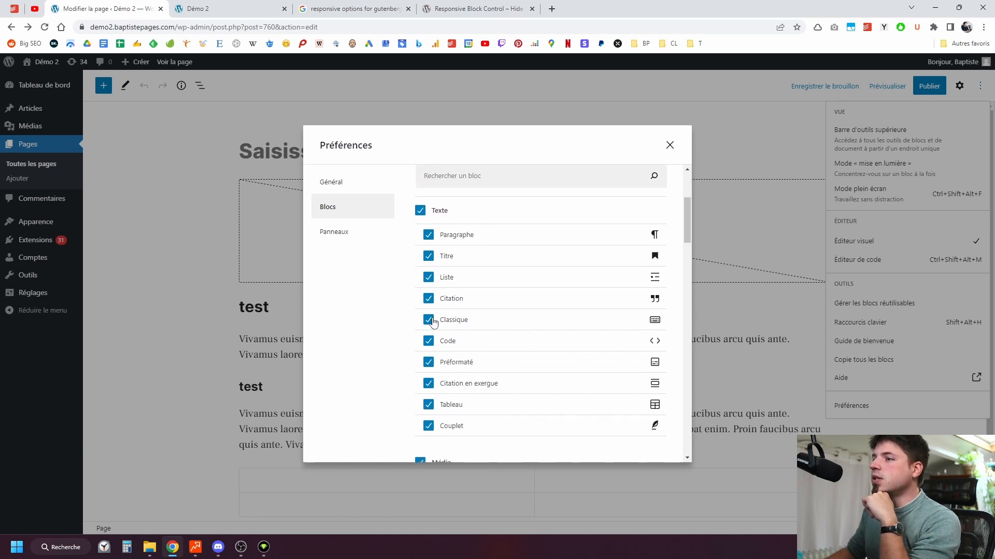
scroll(430, 270, "down", 1)
scroll(482, 260, "down", 2)
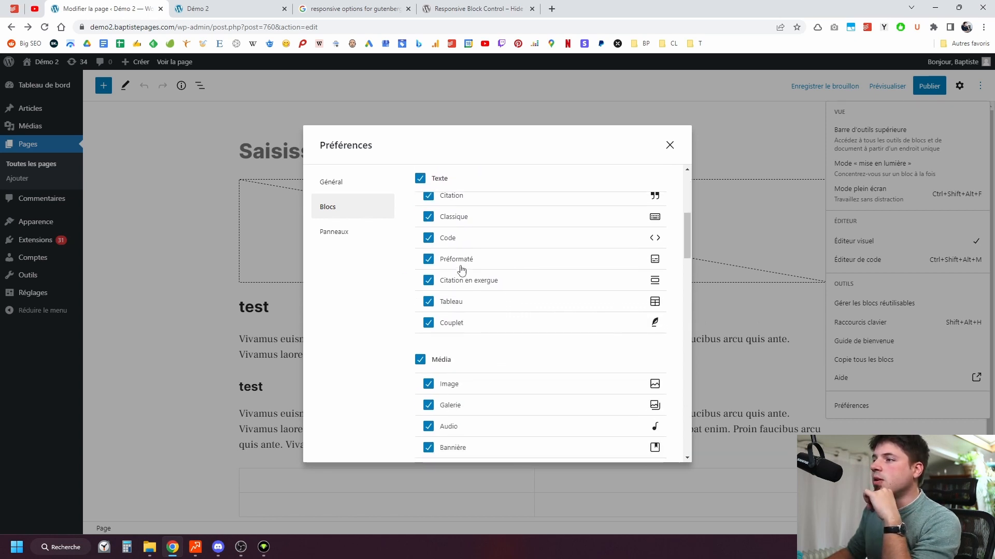
scroll(425, 274, "up", 1)
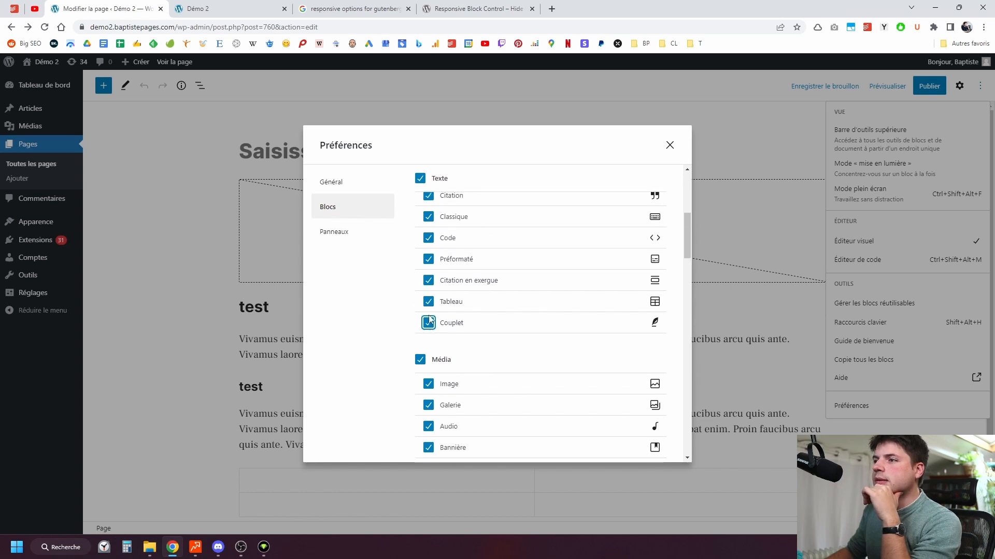
left_click(427, 322)
scroll(459, 326, "up", 1)
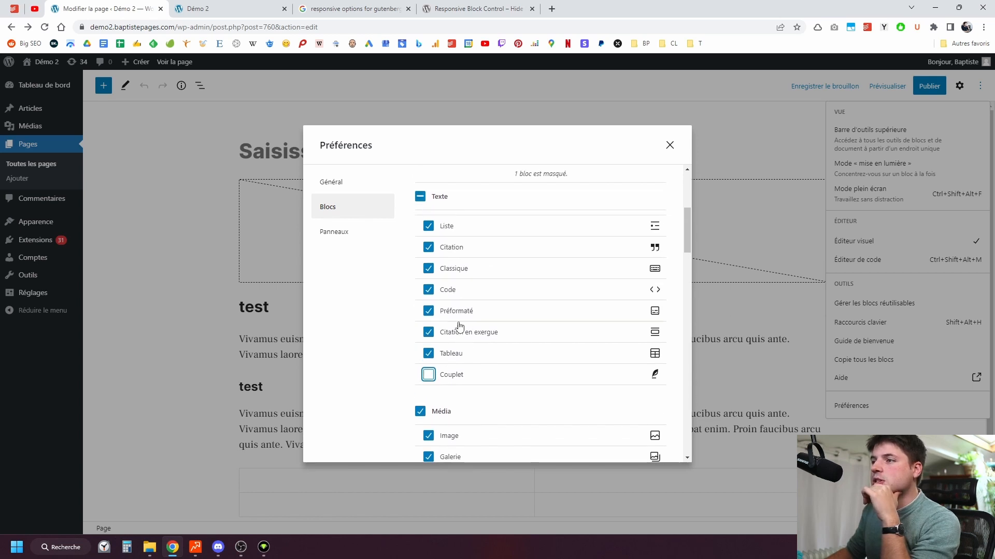
left_click(429, 334)
scroll(449, 332, "up", 1)
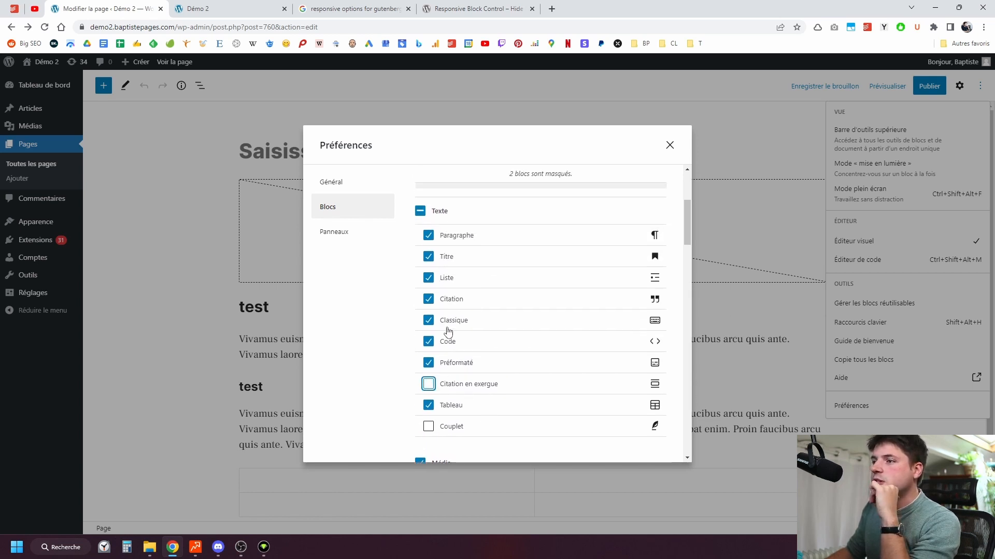
left_click(428, 363)
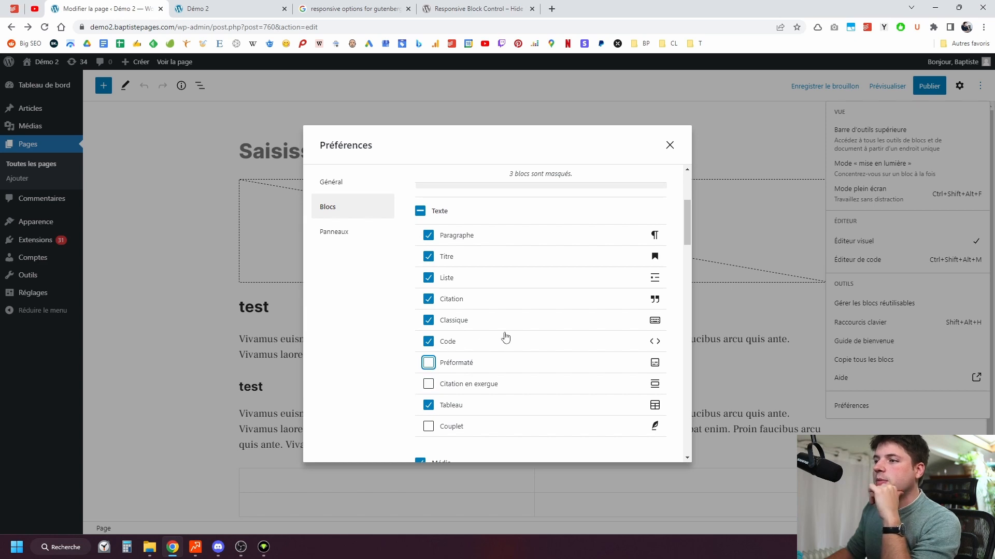
left_click(428, 343)
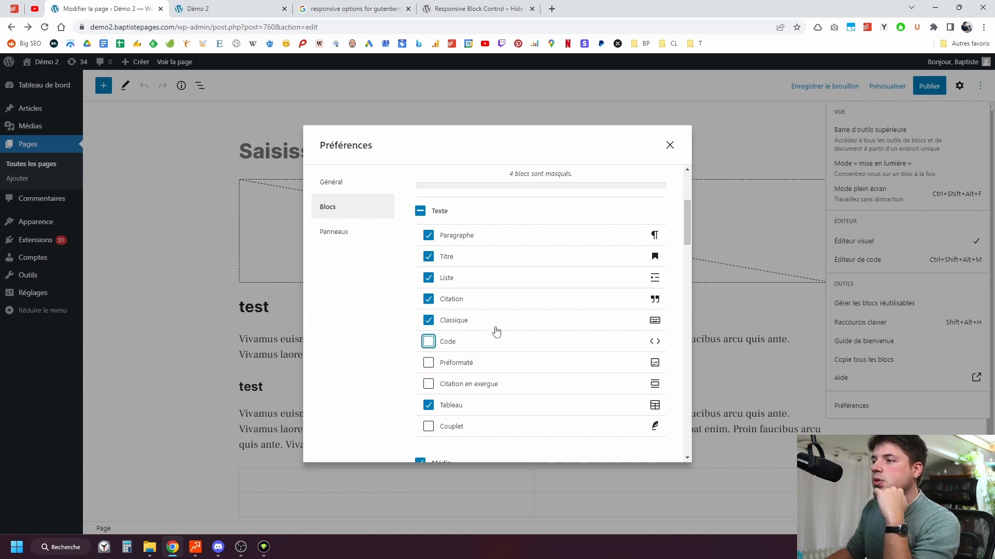
left_click(430, 322)
scroll(456, 337, "down", 1)
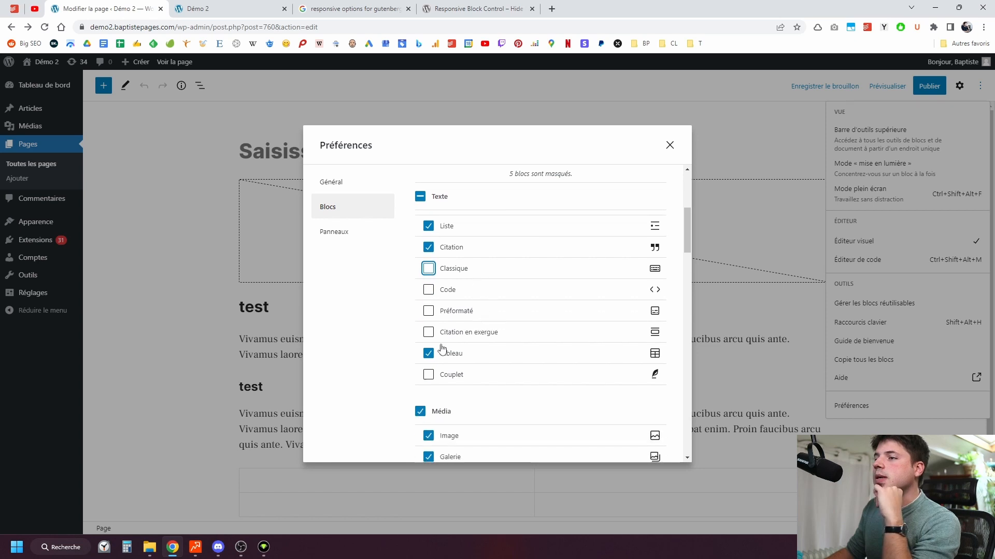
Hide the Fichier block in the "Média" category and close the preferences
scroll(433, 361, "down", 3)
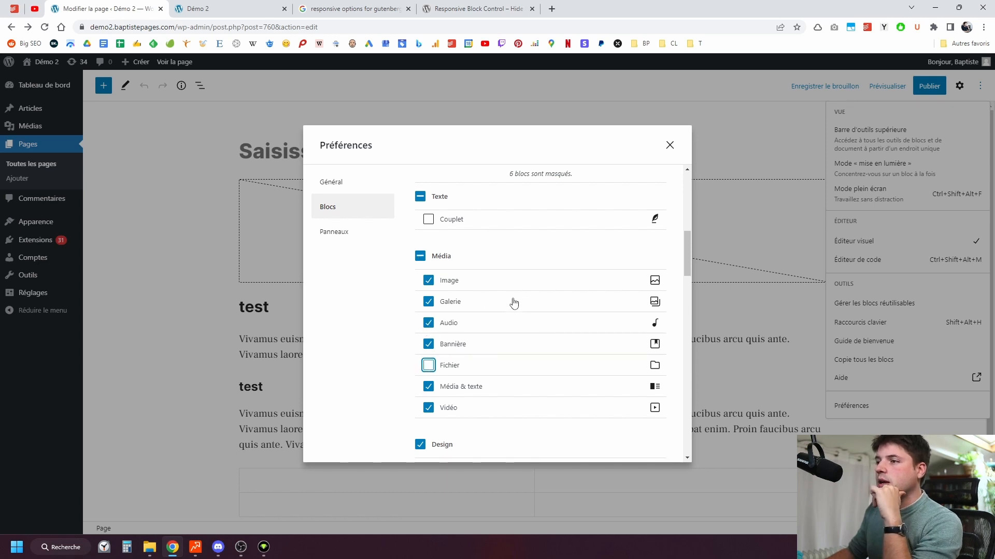
scroll(514, 303, "down", 2)
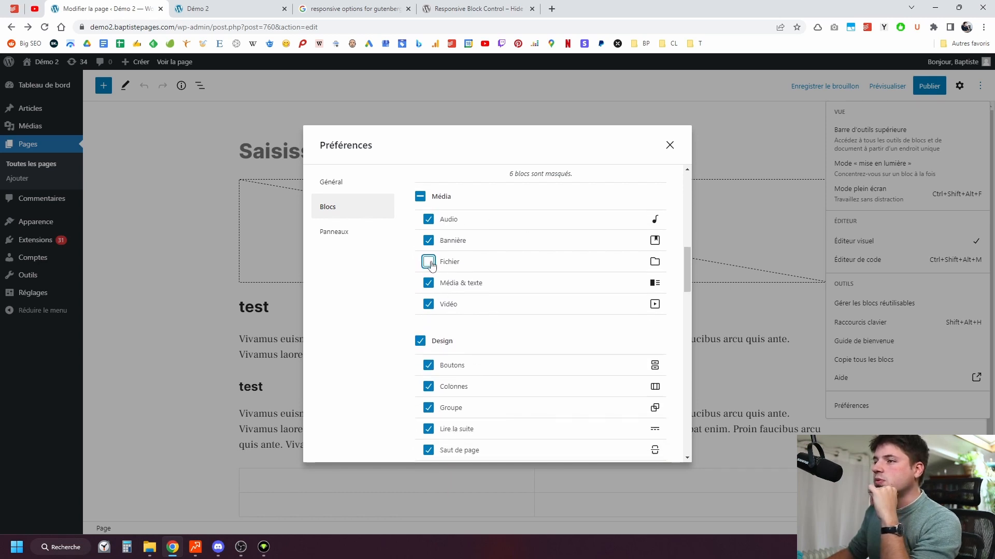
left_click(673, 144)
Look through the block library's most used, text, media and embed blocks, and close it
left_click(103, 86)
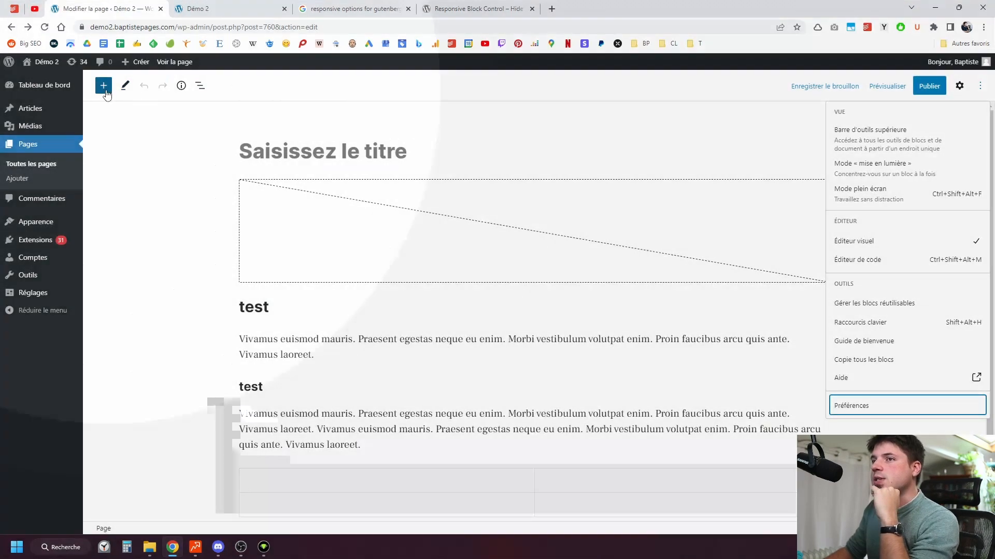
scroll(197, 266, "down", 6)
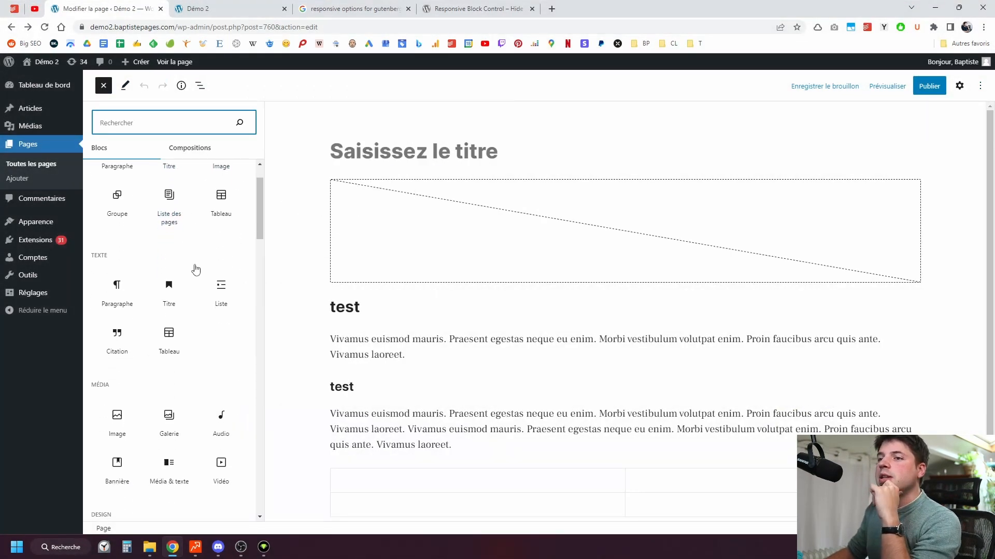
scroll(206, 286, "down", 10)
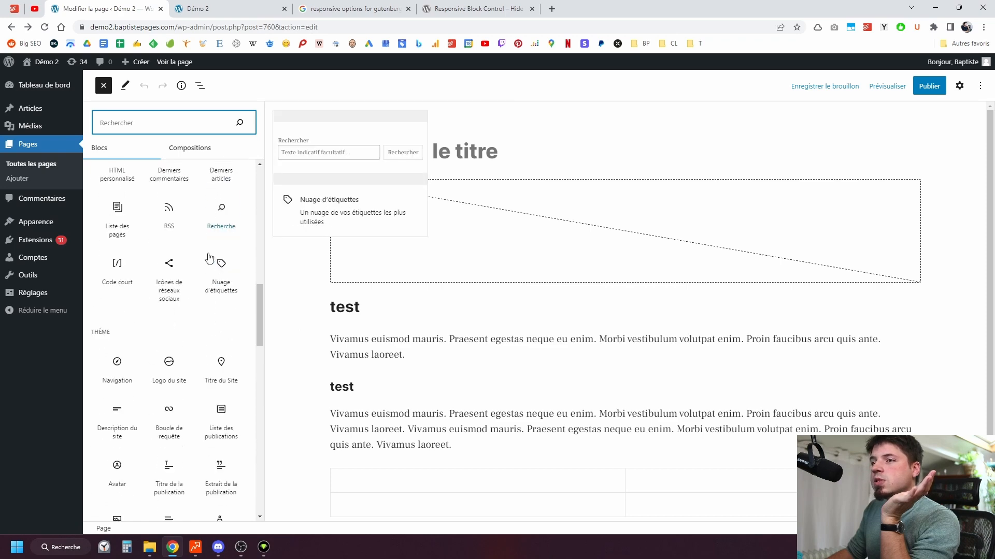
scroll(204, 323, "down", 4)
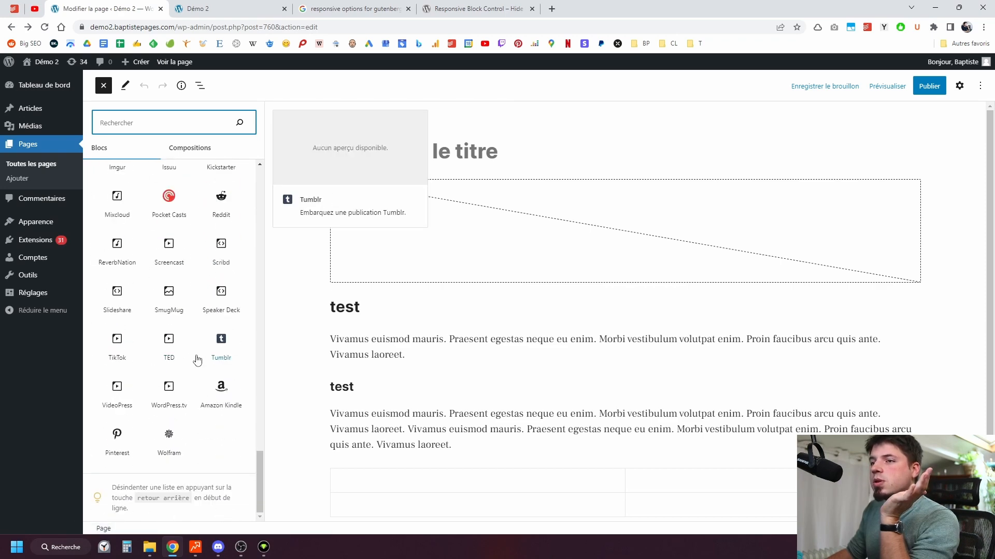
scroll(197, 355, "up", 8)
scroll(203, 362, "up", 10)
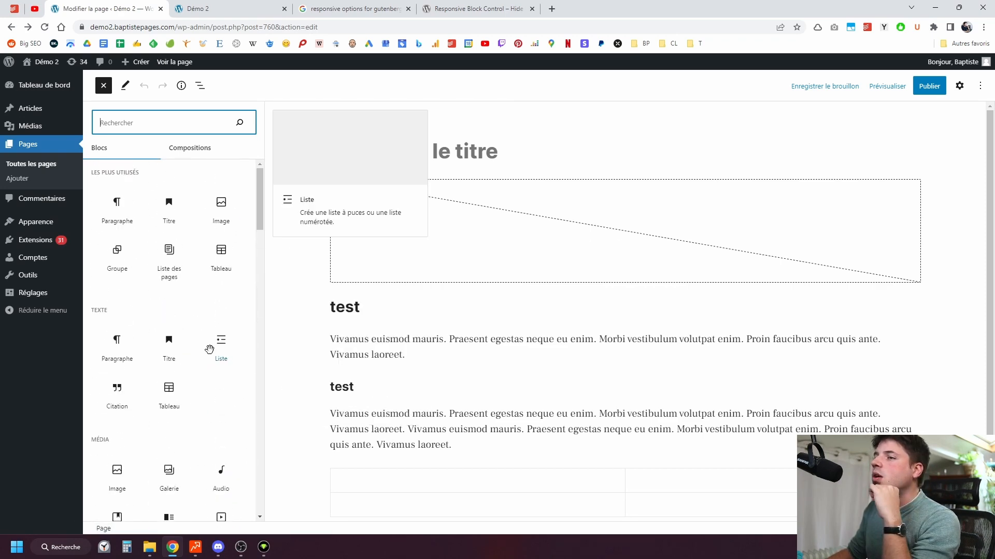
key("Escape")
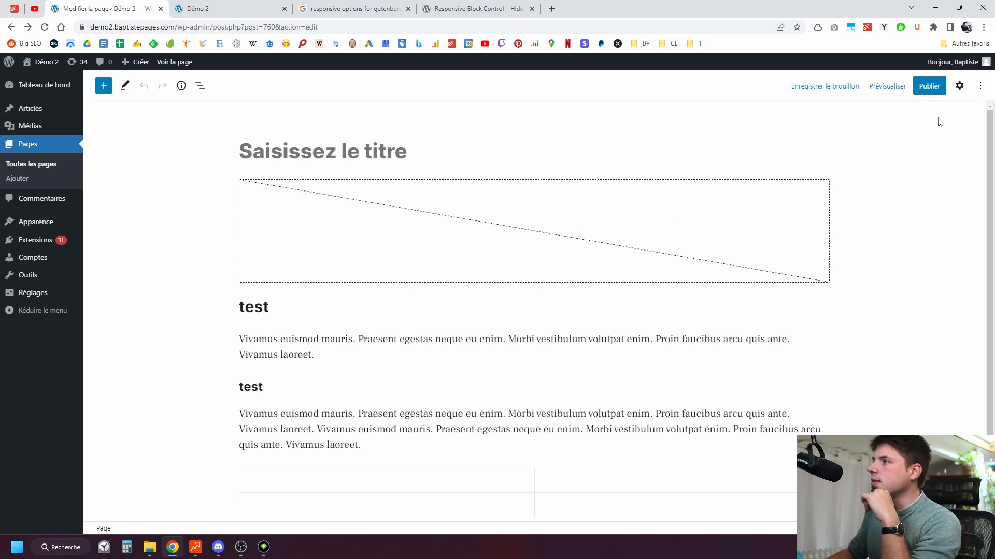
Enable the "Mode « mise en lumière »" option in the general editor preferences and close them
left_click(980, 86)
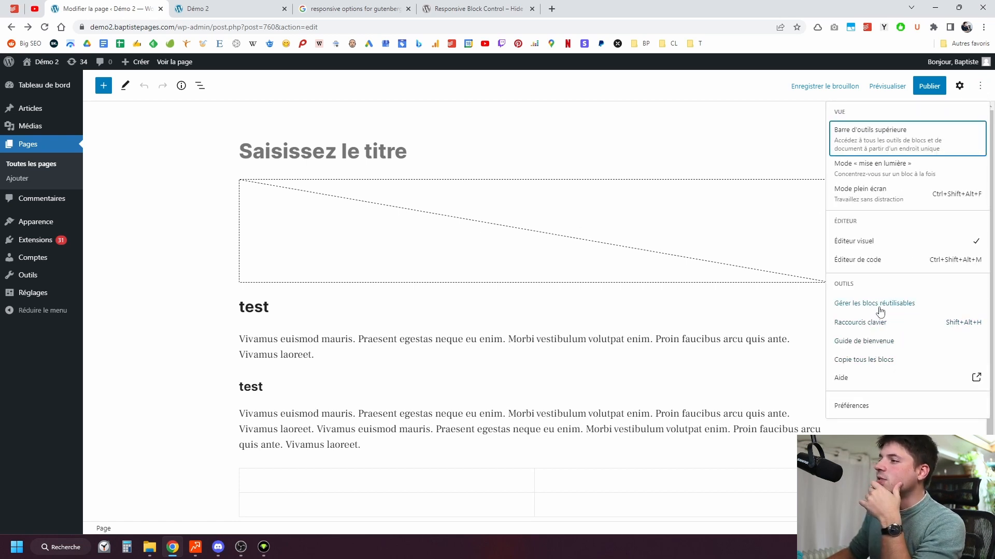
left_click(873, 405)
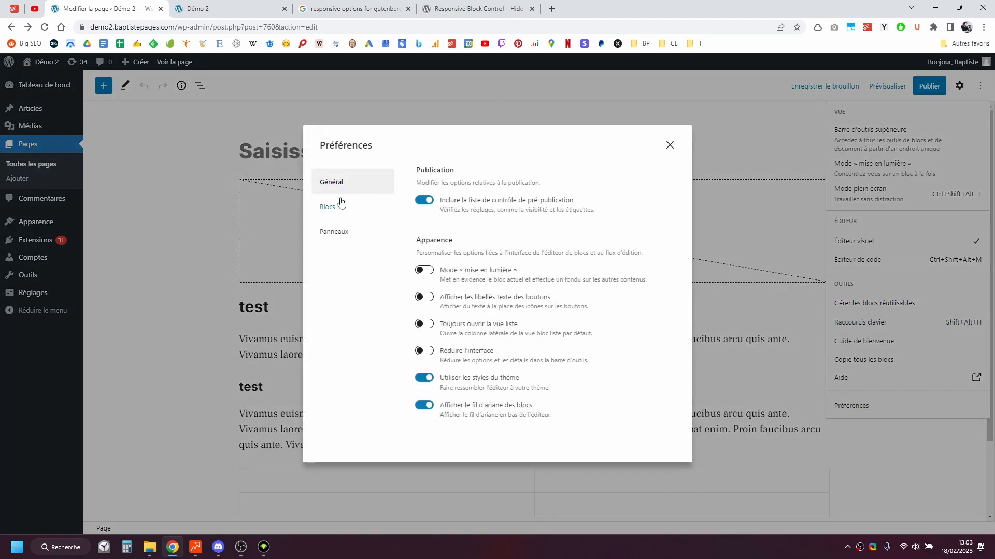
left_click(341, 204)
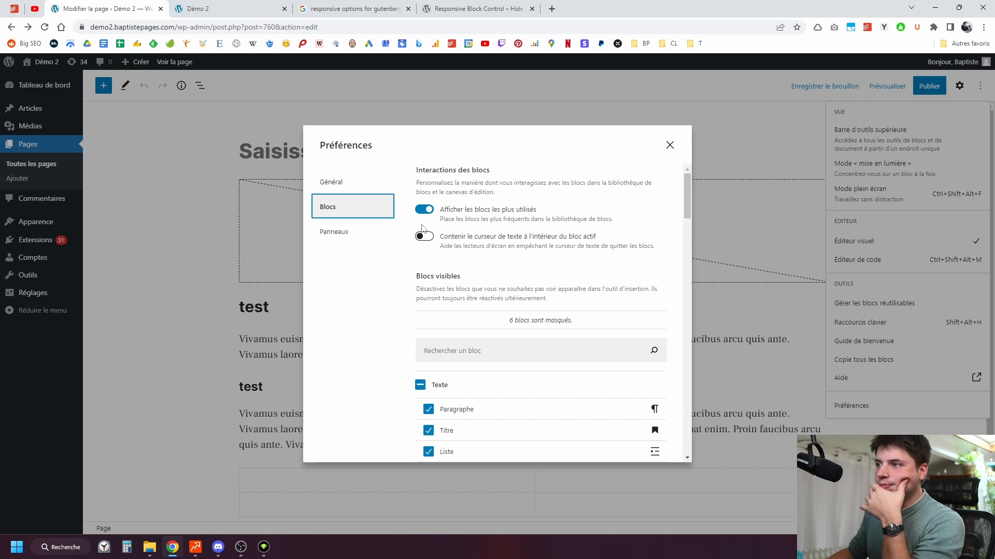
left_click(338, 183)
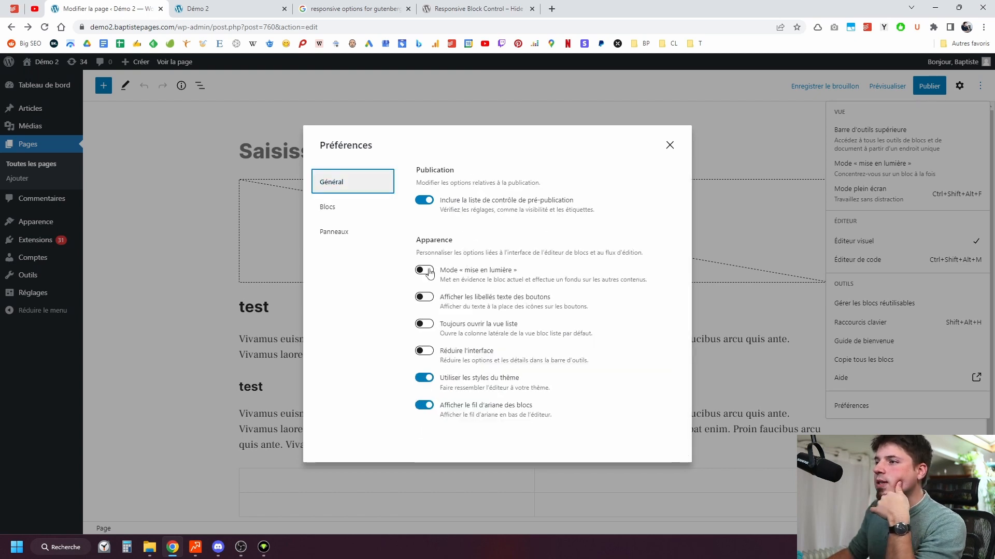
left_click(456, 274)
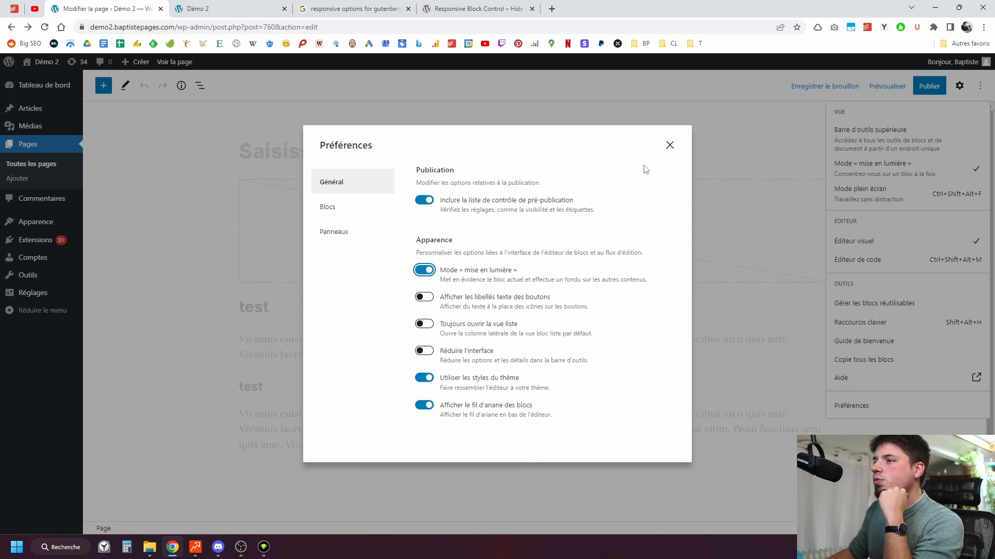
left_click(669, 146)
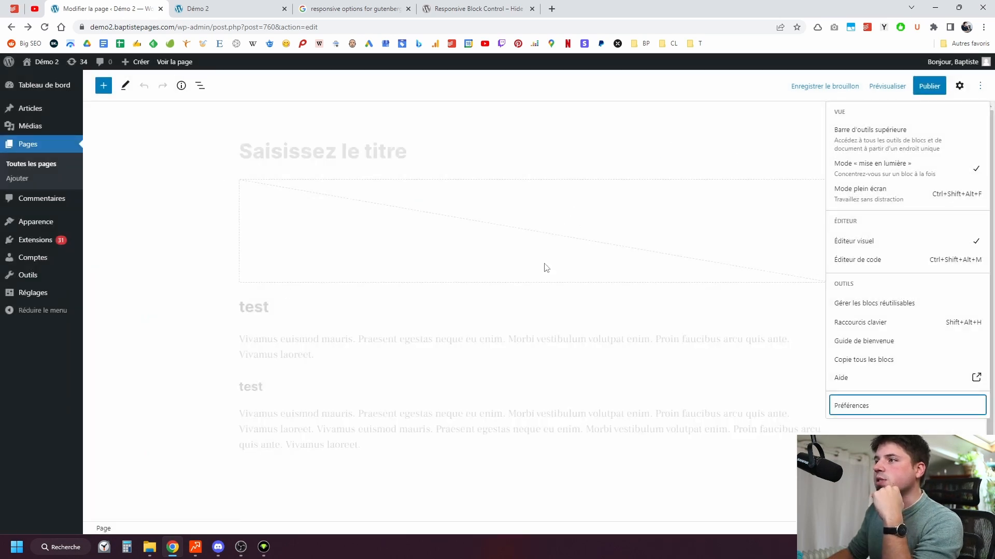
Select the paragraph under the first "test" heading, and the one under the second, to view the spotlight effect
left_click(293, 311)
key("shift+alt+z")
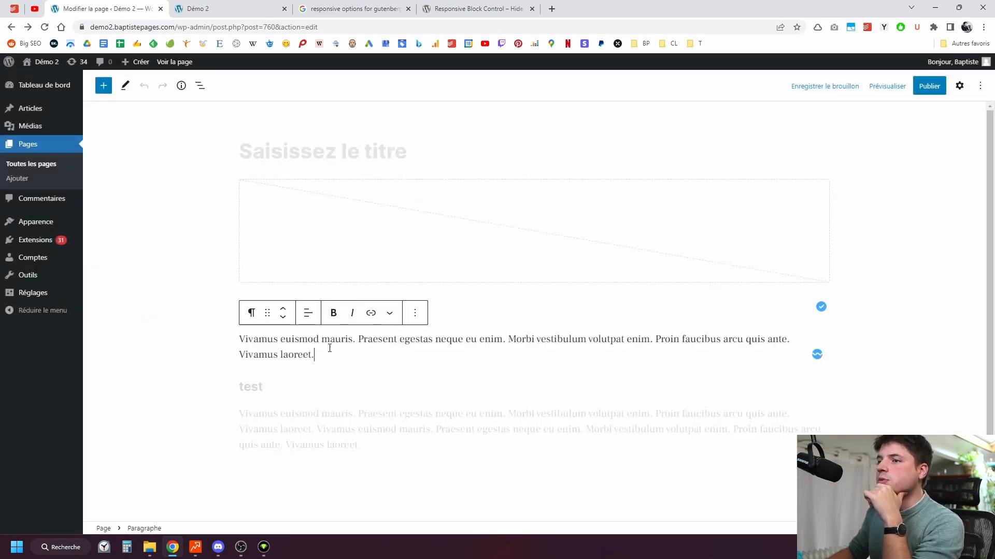
key("ctrl+z")
left_click(360, 414)
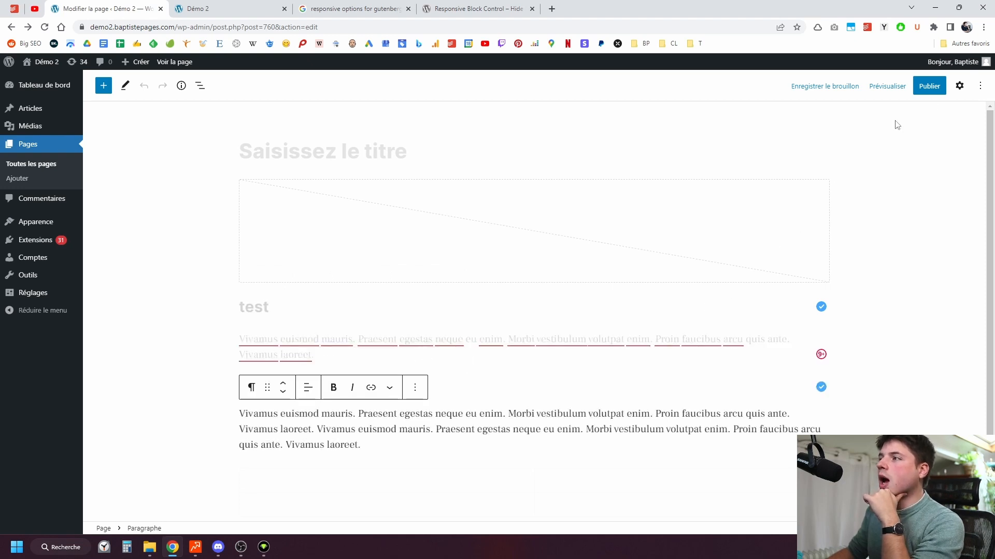
Disable the "Mode « mise en lumière »" option in the general editor preferences
left_click(986, 86)
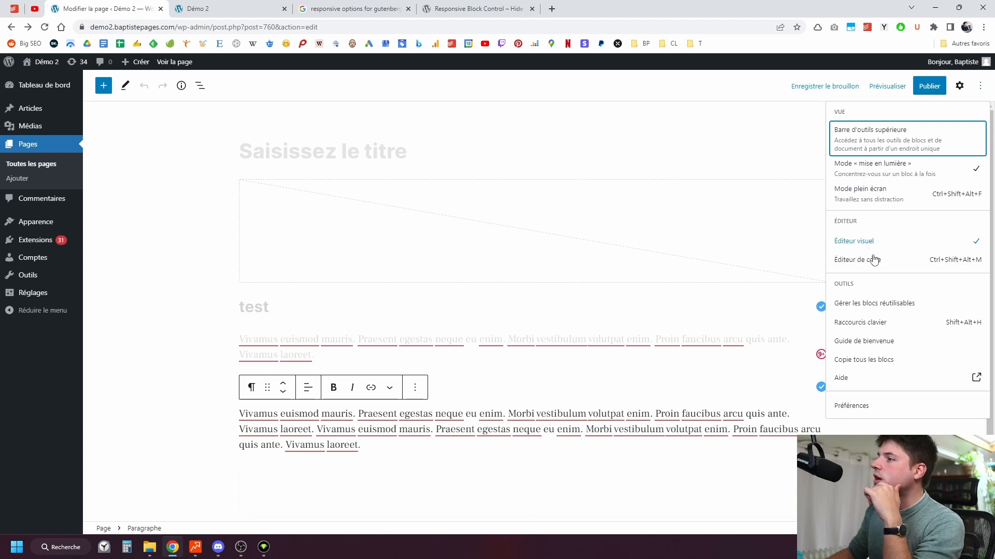
left_click(850, 406)
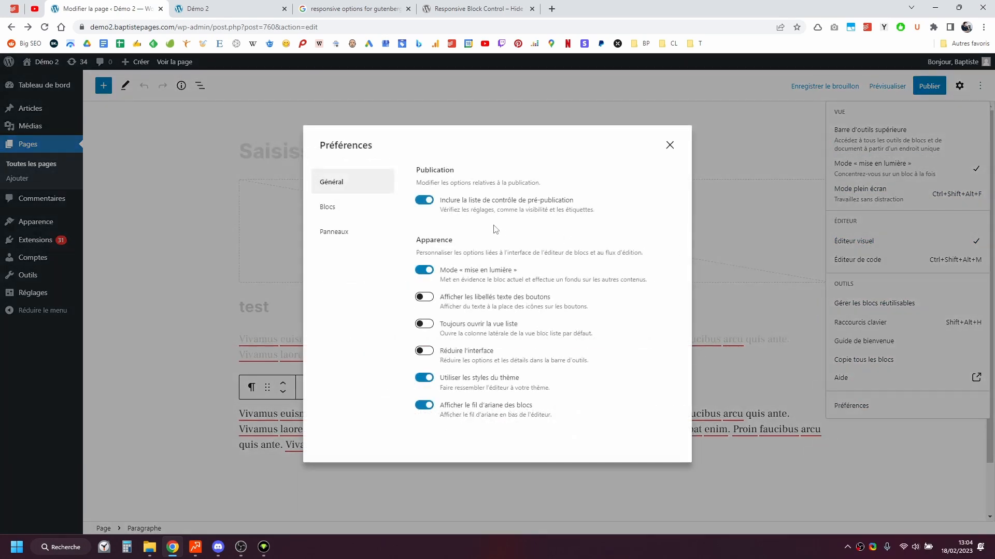
left_click(424, 274)
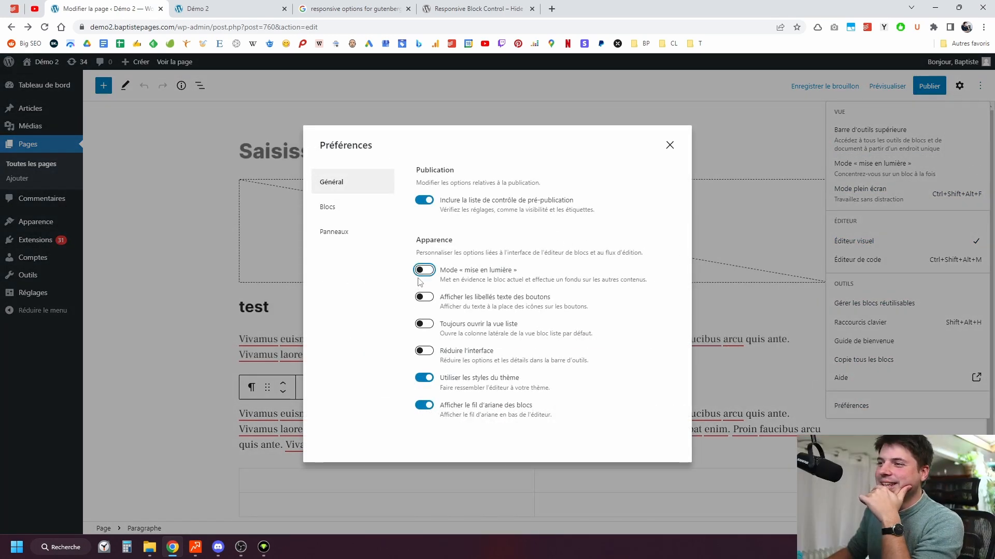
Switch "Afficher les libellés texte des boutons" on and off to compare text labels with toolbar icons
left_click(423, 298)
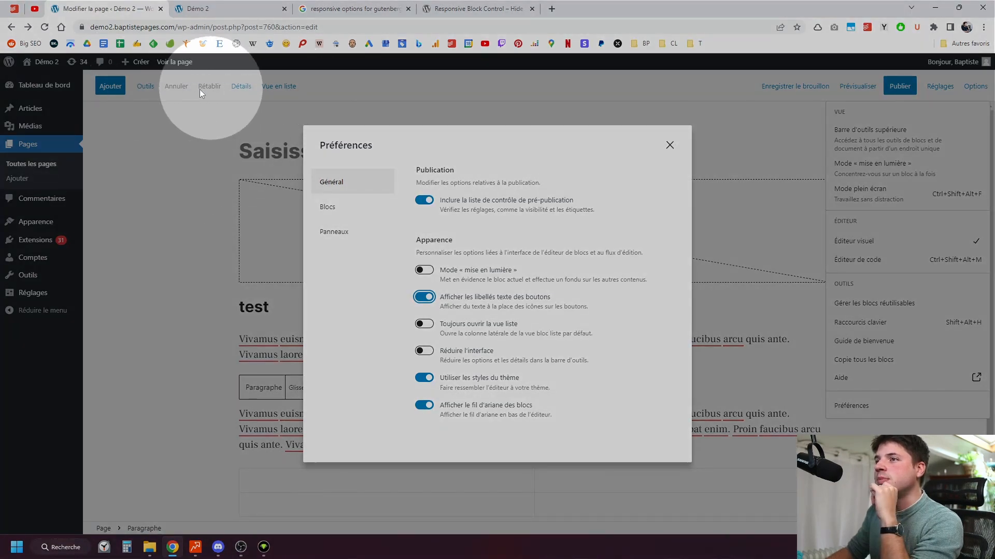
left_click(425, 298)
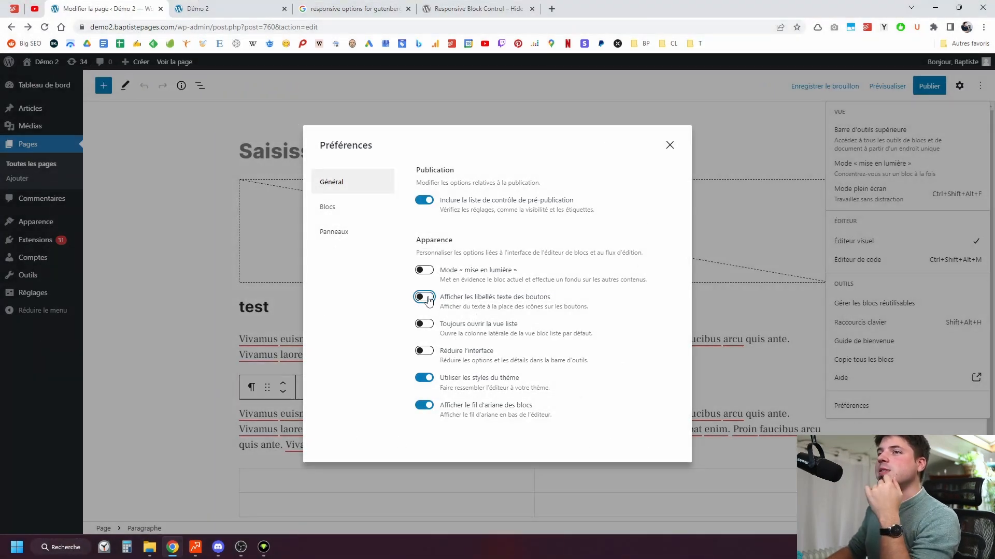
left_click(426, 297)
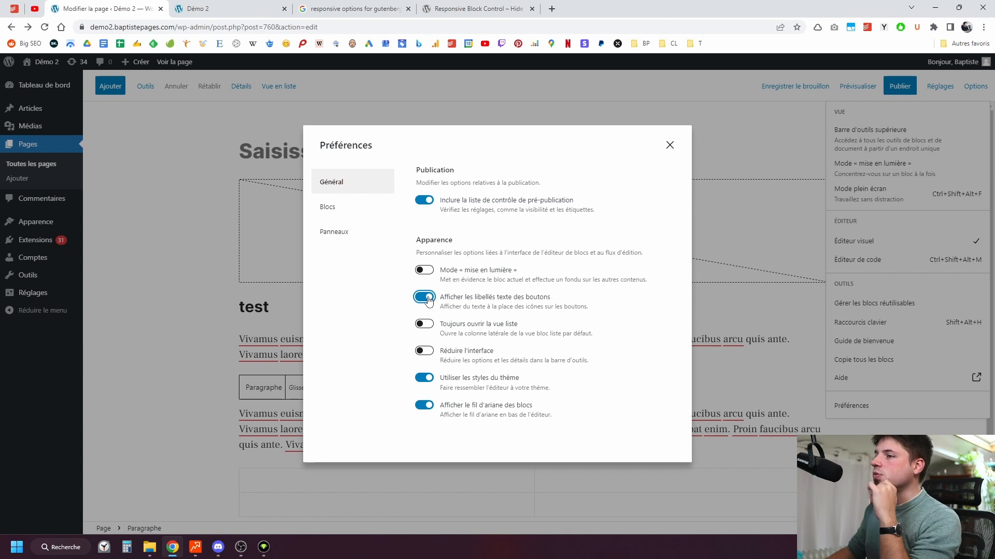
left_click(426, 298)
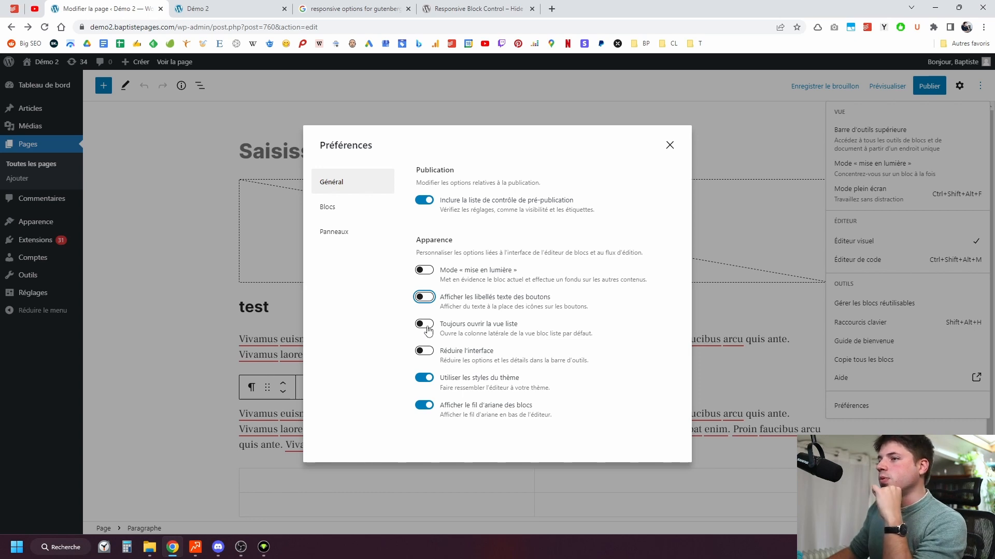
Switch the "Réduire l'interface" preference on and off to compare the reduced toolbars with the full ones
left_click(427, 354)
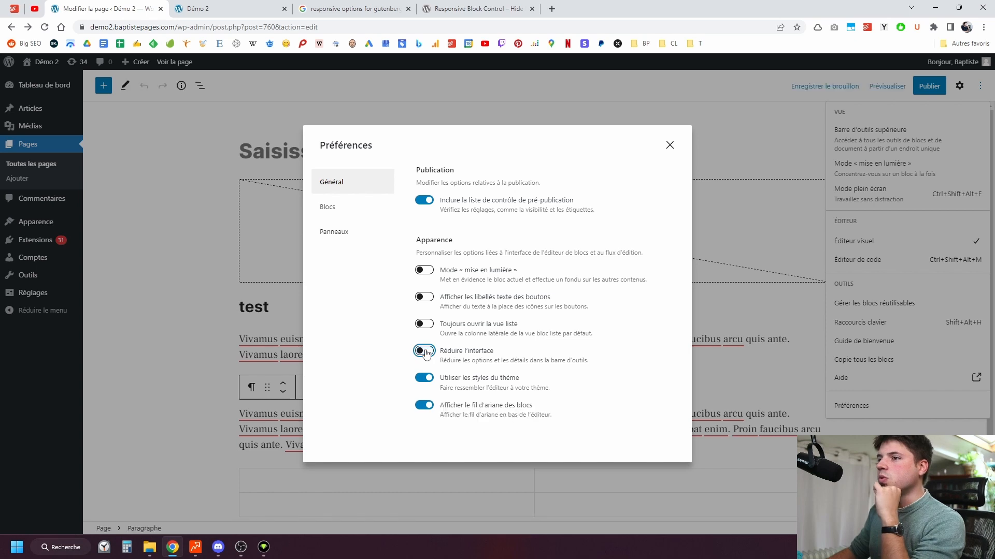
left_click(428, 353)
left_click(428, 353)
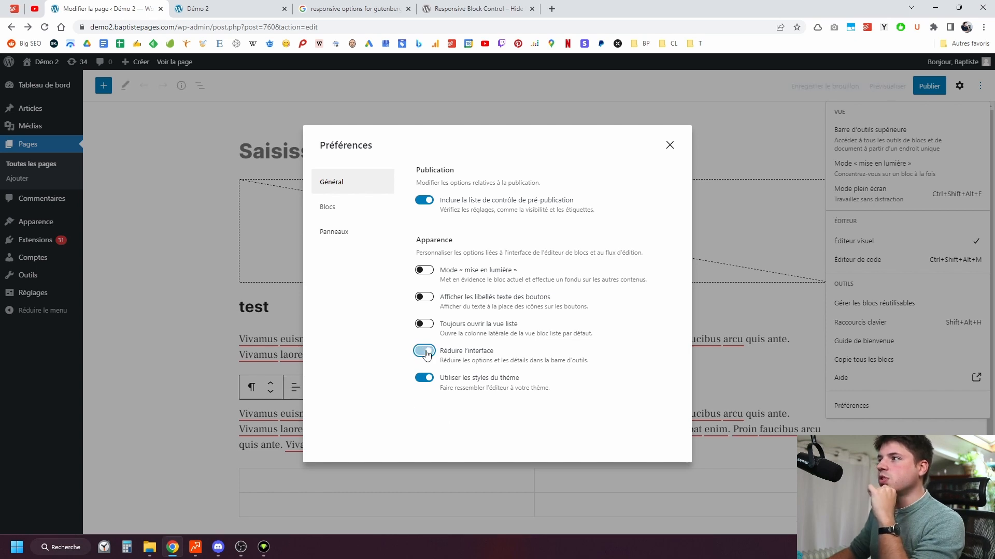
left_click(427, 354)
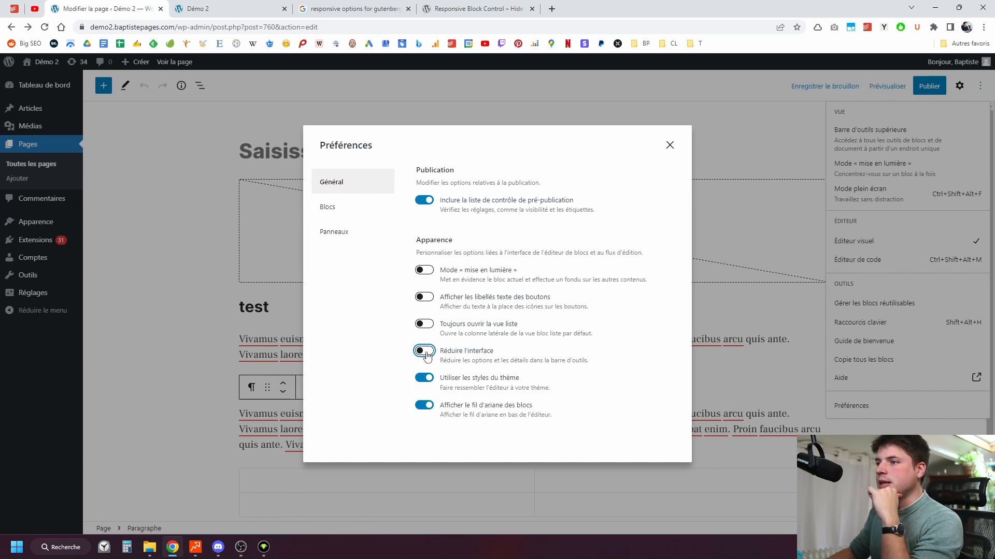
left_click(427, 353)
left_click(427, 353)
left_click(426, 354)
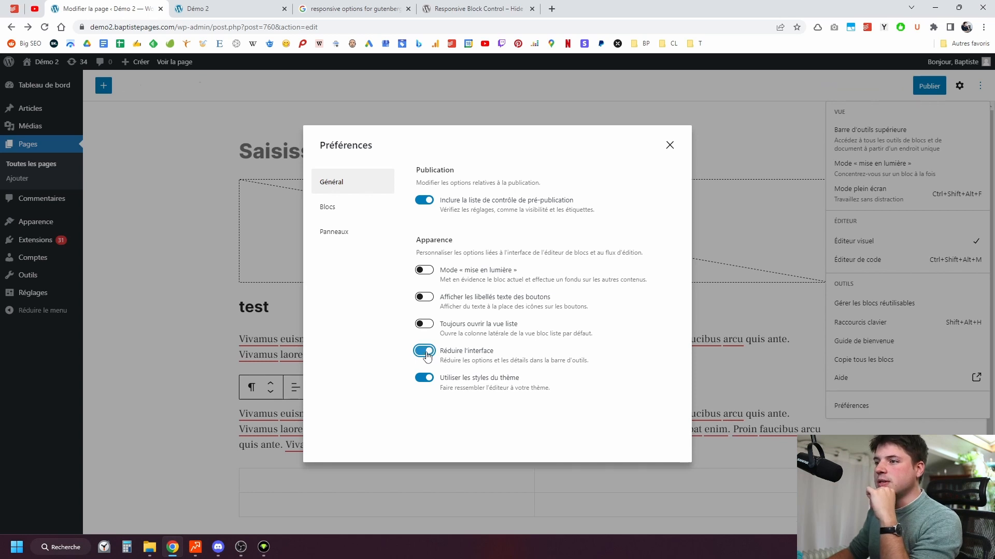
left_click(427, 353)
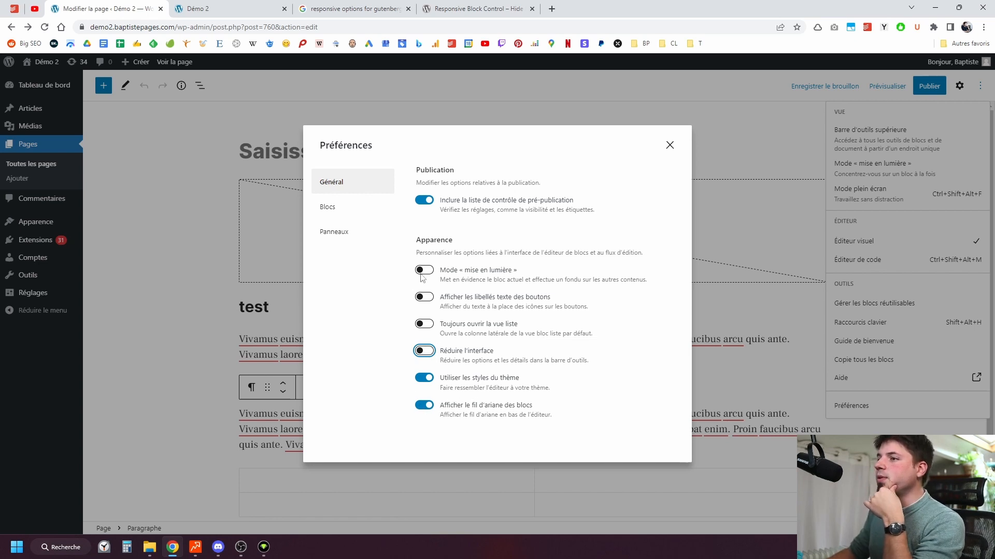
Enable "Toujours ouvrir la vue liste" in the general preferences, and briefly show the page's block list view
left_click(424, 325)
left_click(424, 325)
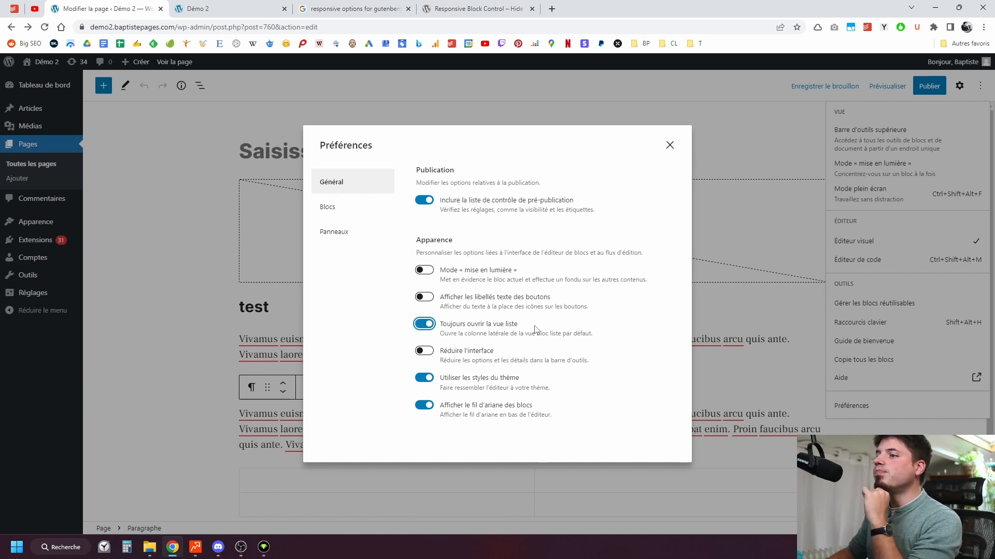
left_click(669, 145)
left_click(200, 86)
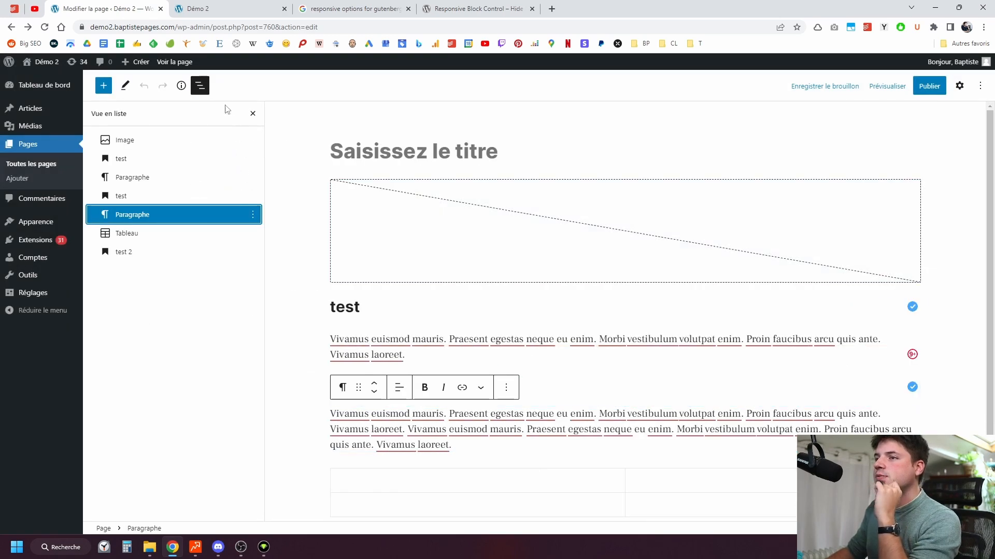
left_click(253, 113)
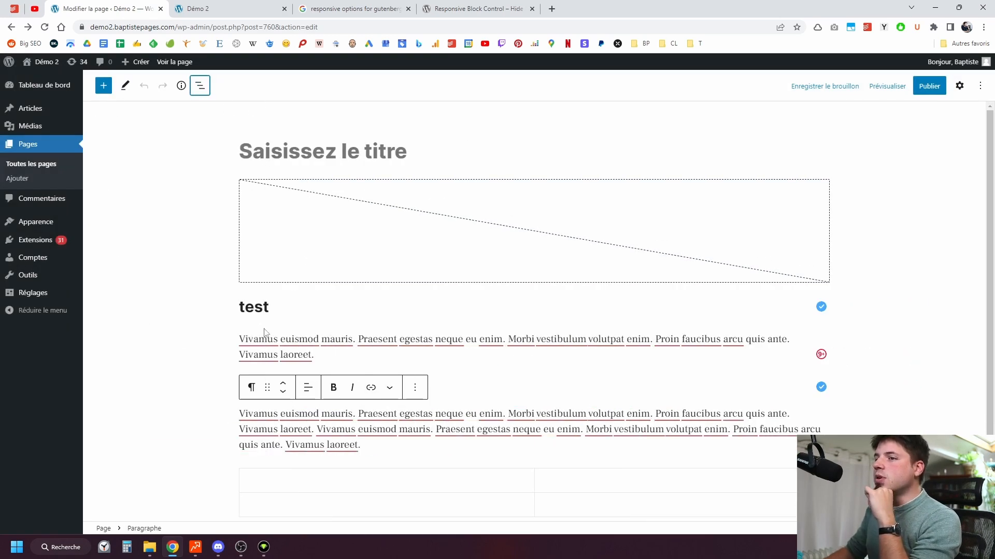
Combine the first "test" heading and the paragraph below it into a Groupe block
left_click(285, 339)
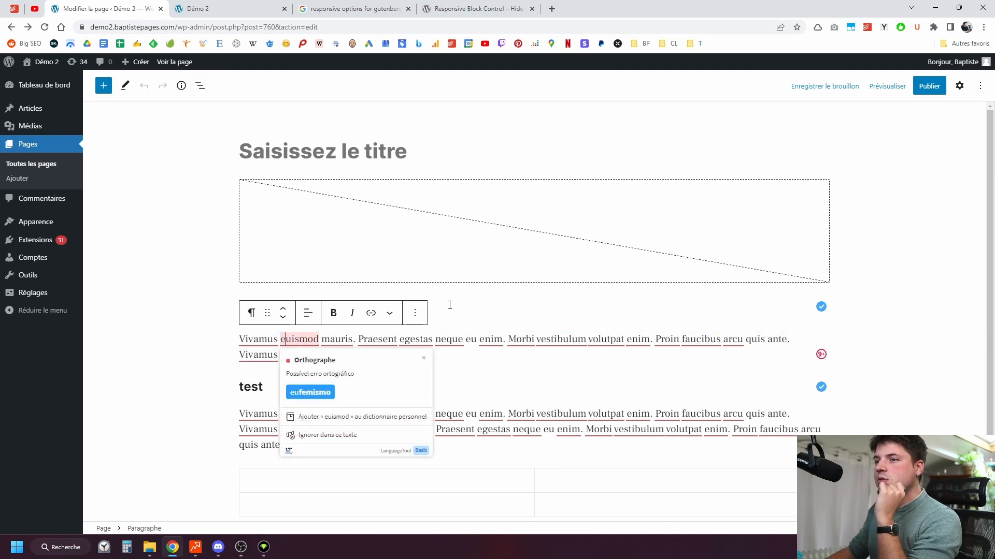
left_click_drag(449, 304, 454, 346)
left_click_drag(265, 307, 282, 355)
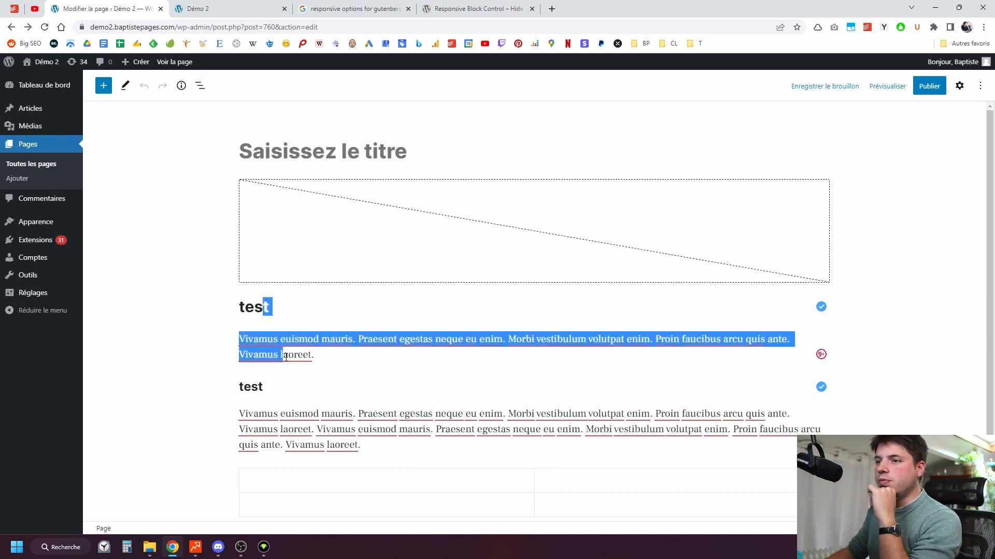
left_click(309, 281)
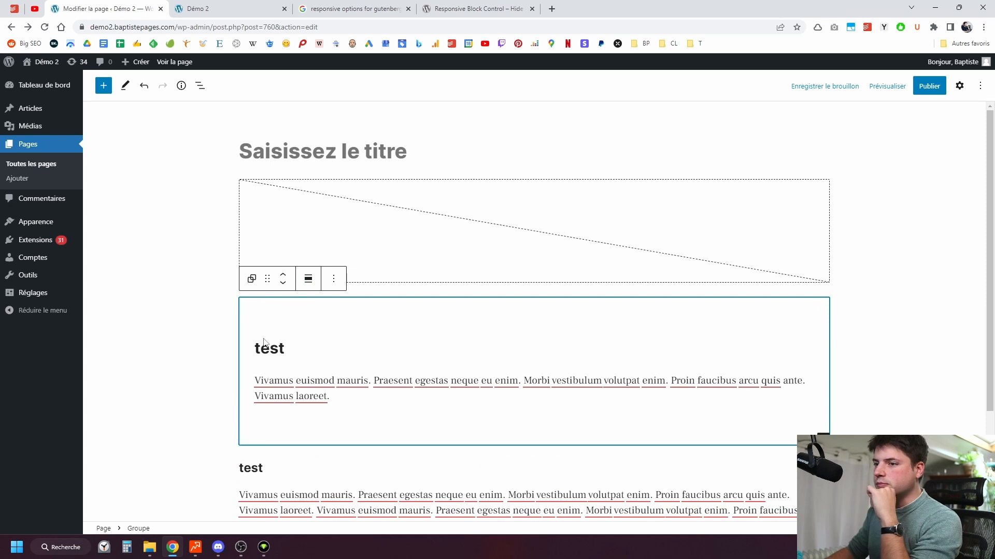
Select the paragraph inside the group to examine its block hierarchy in the breadcrumb
left_click(383, 395)
scroll(285, 435, "down", 1)
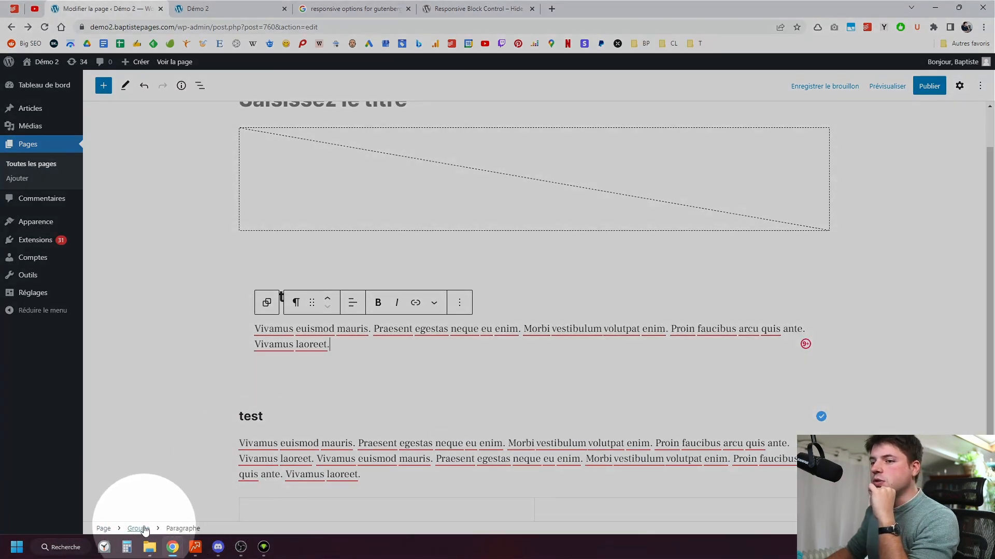
scroll(171, 507, "up", 1)
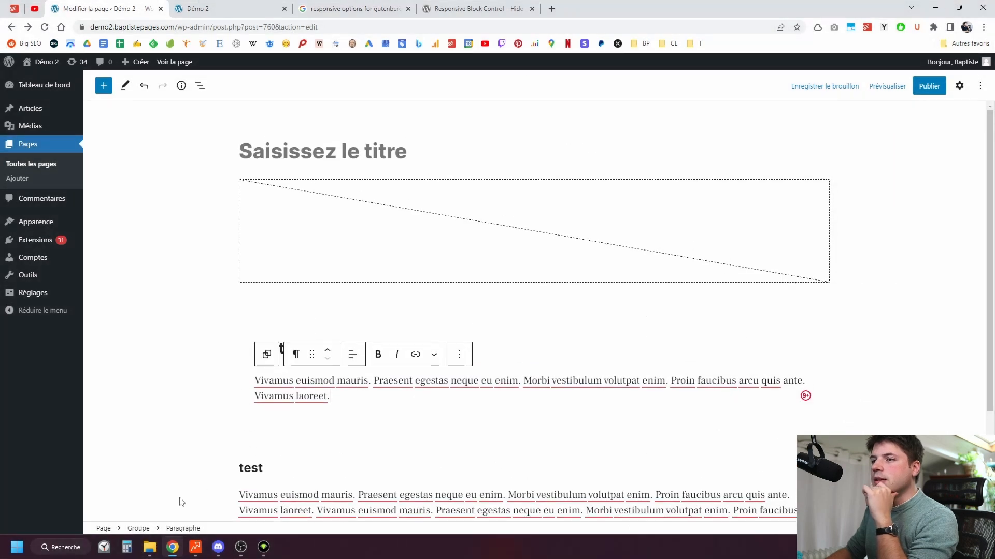
left_click(356, 381)
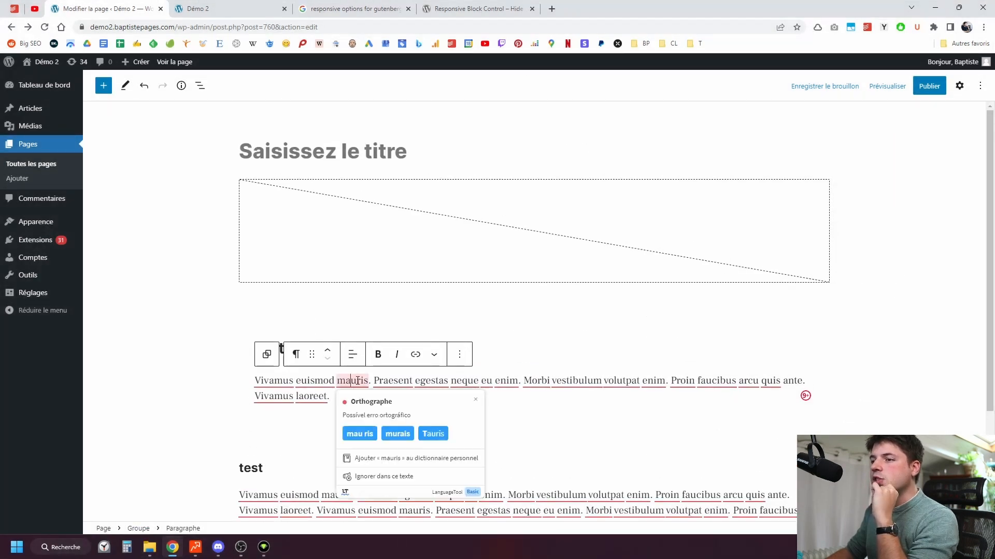
left_click(407, 381)
left_click(352, 395)
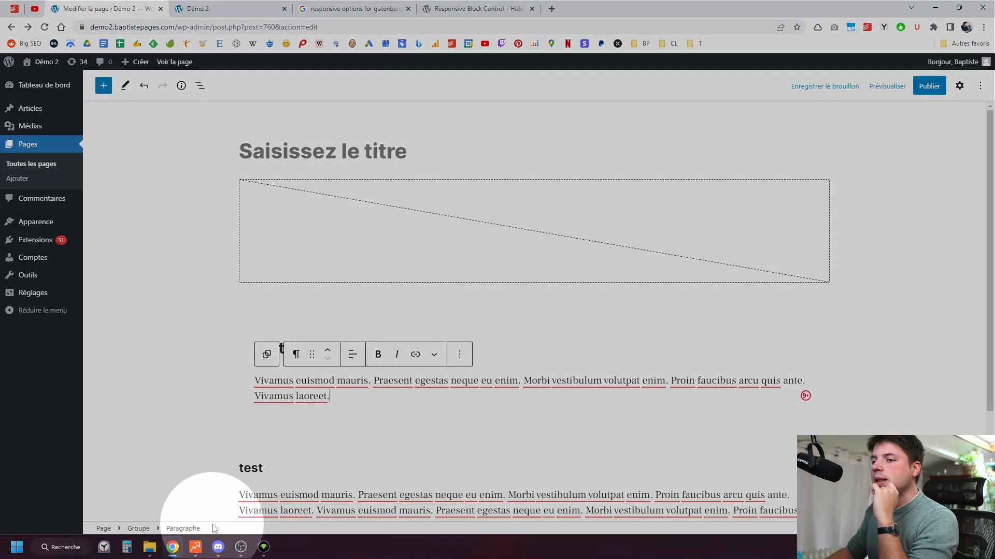
Go up the breadcrumb from the paragraph to its Groupe block and the page, and select the grouped "test" heading
left_click(138, 529)
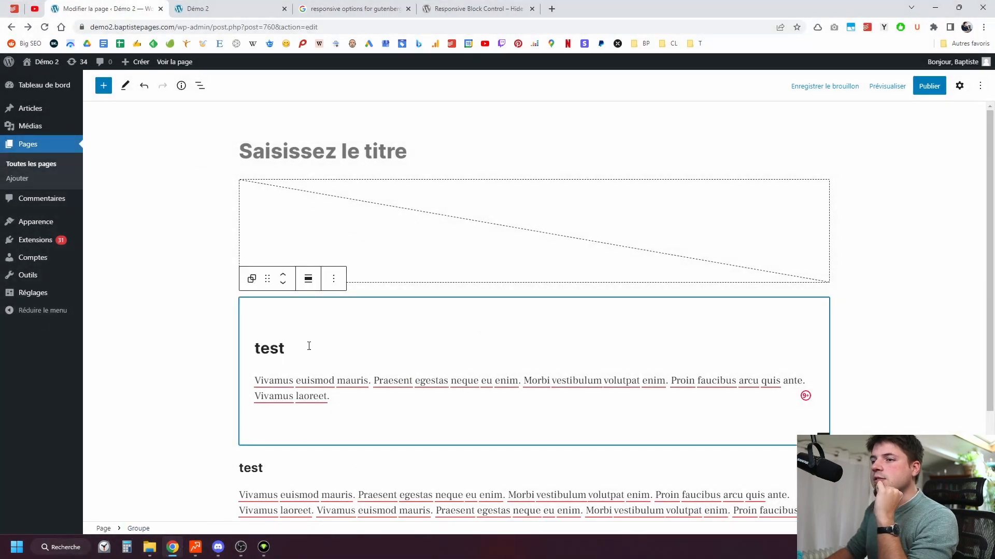
left_click(107, 529)
scroll(302, 373, "down", 1)
scroll(296, 402, "up", 1)
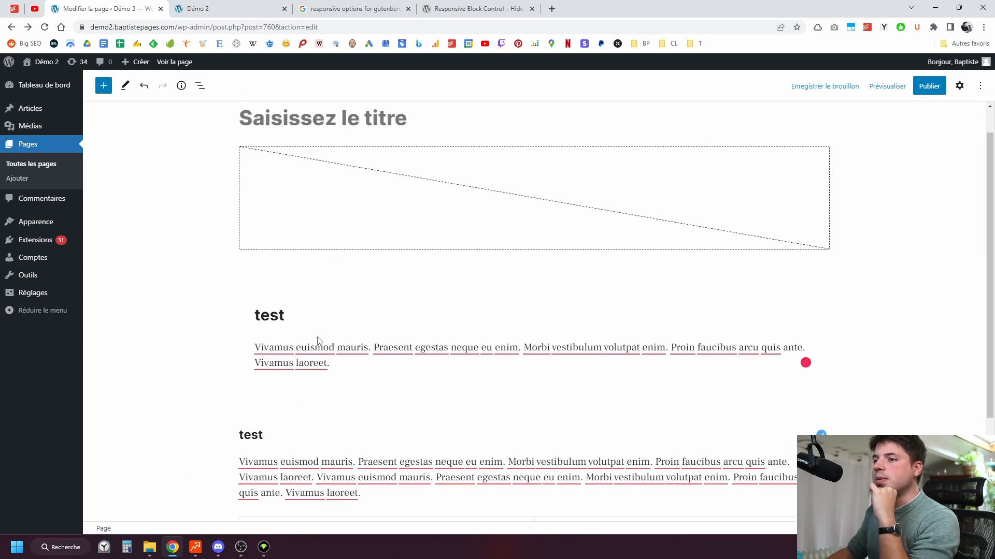
left_click(334, 346)
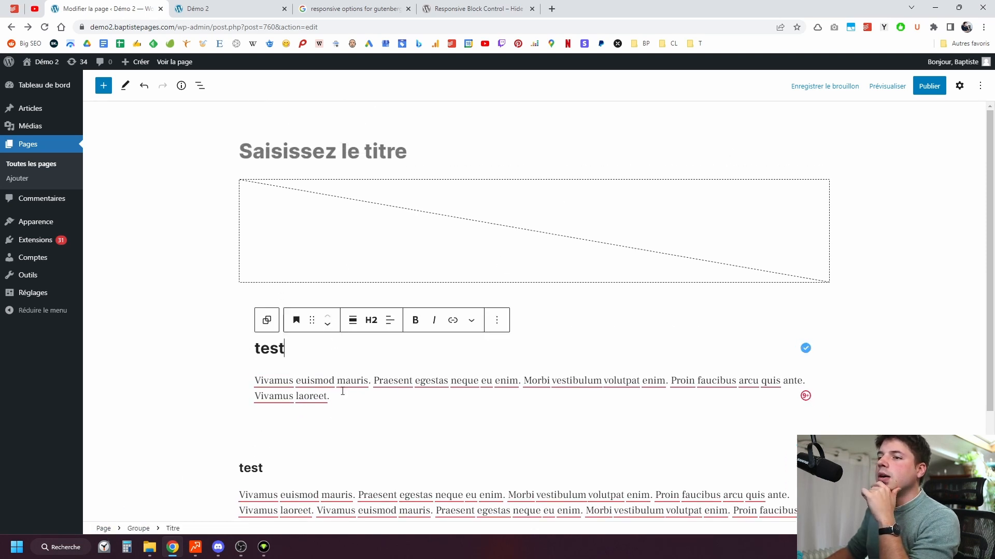
Show the settings sidebar and compare the options for the Groupe block, the page and the grouped paragraph
left_click(960, 86)
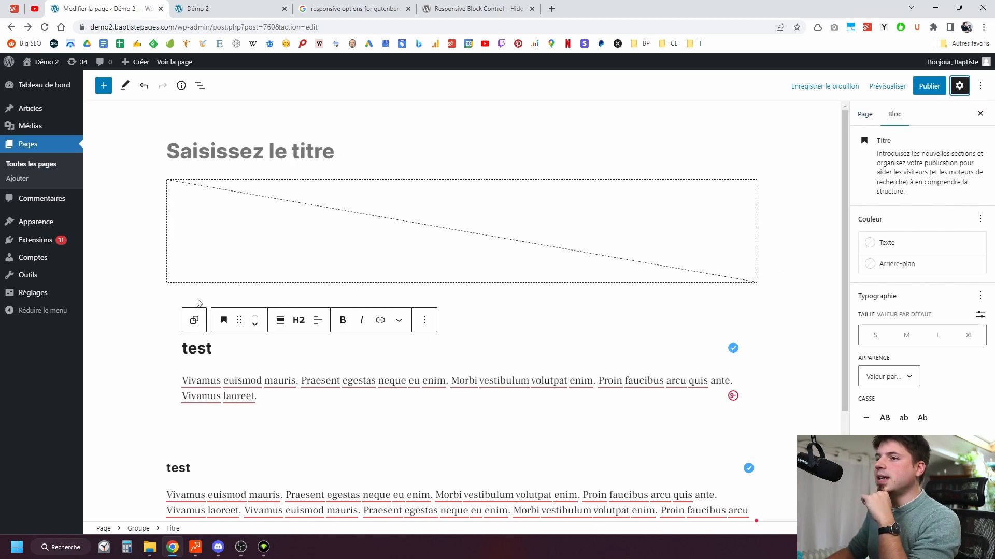
left_click(194, 321)
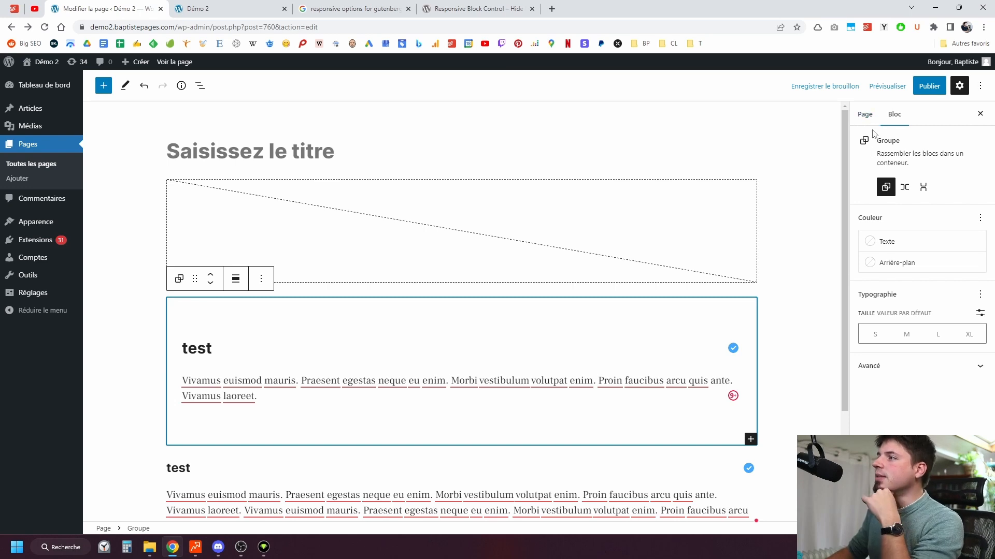
left_click(866, 116)
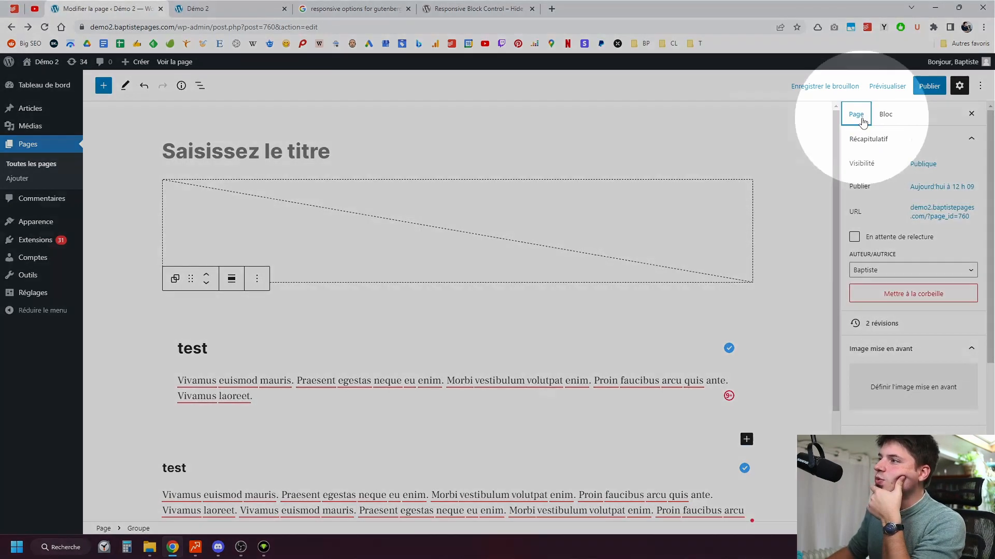
left_click(883, 114)
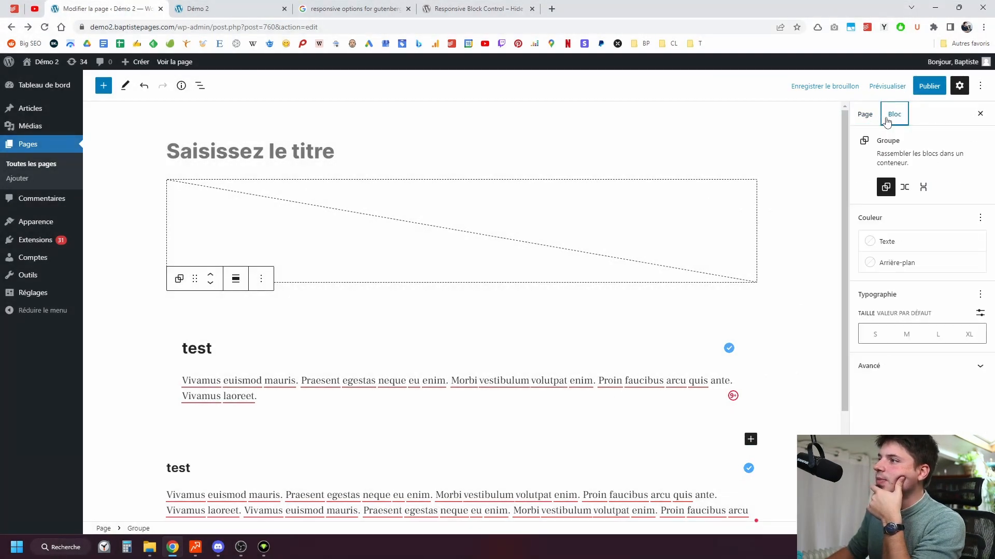
left_click(340, 400)
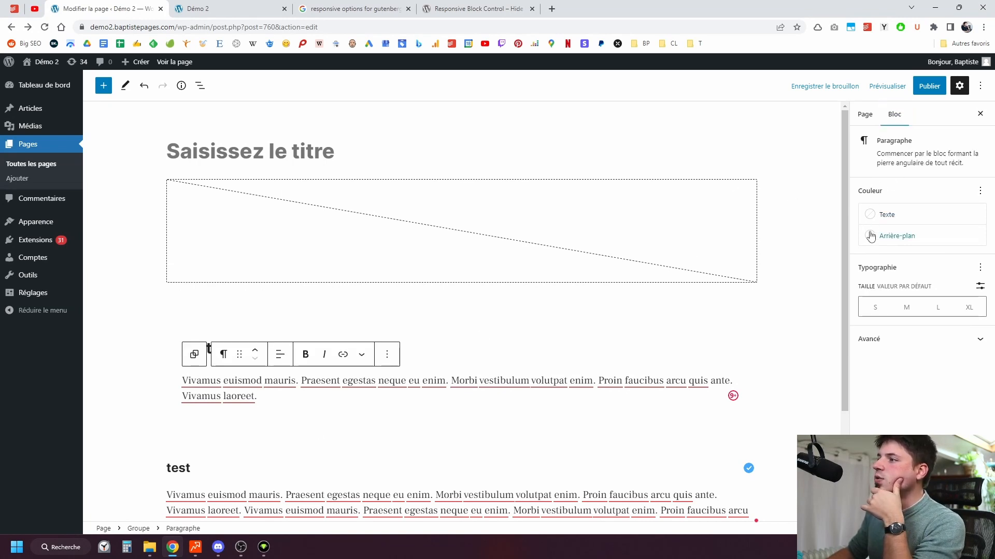
Examine the page settings from "Récapitulatif" to "Mise en page", and return to the paragraph's block settings
left_click(865, 115)
scroll(897, 230, "down", 5)
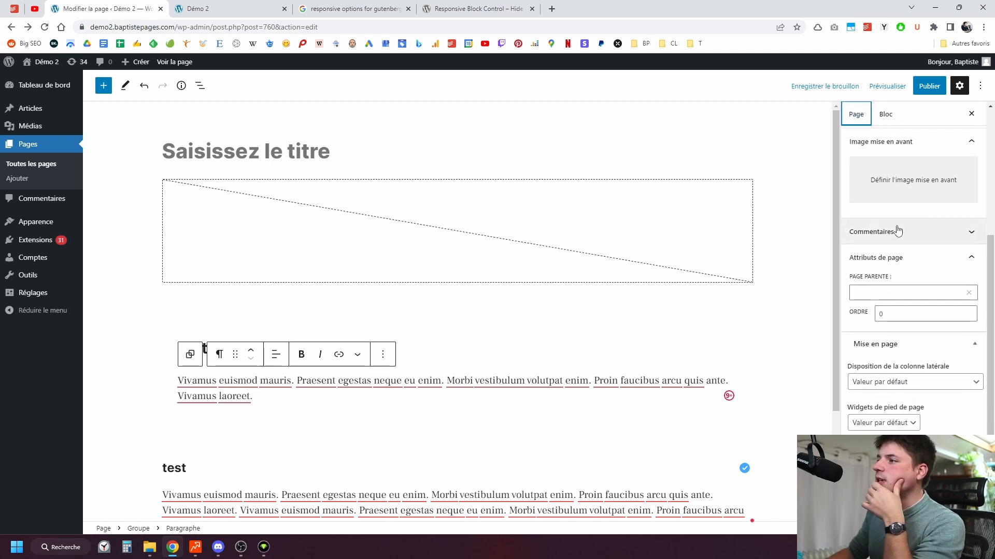
scroll(897, 230, "up", 2)
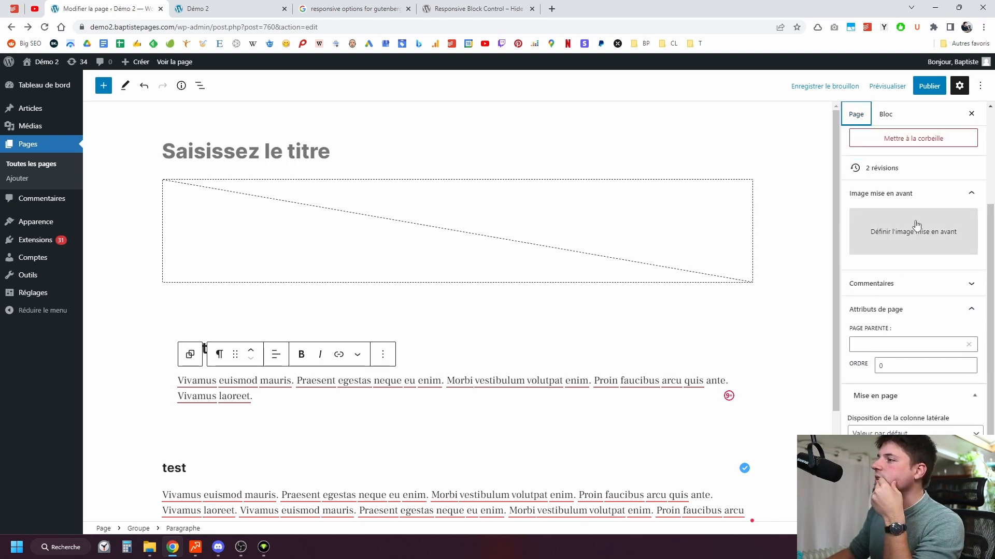
scroll(922, 334, "down", 2)
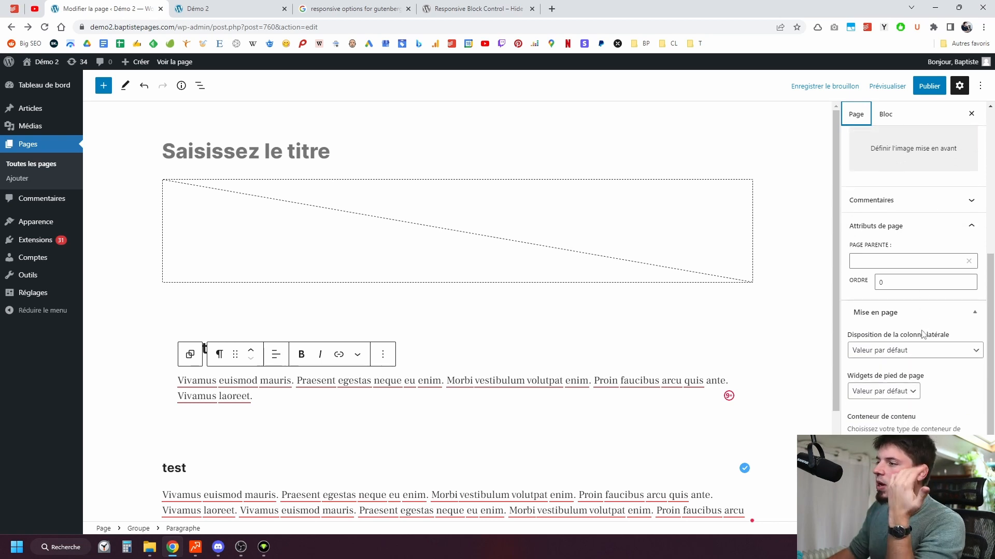
scroll(912, 334, "up", 5)
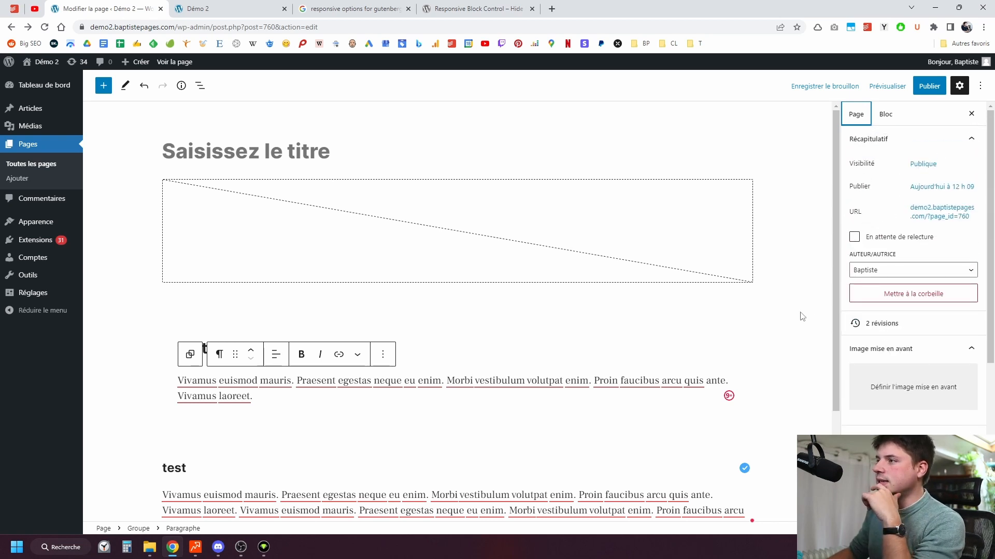
key("ctrl+s")
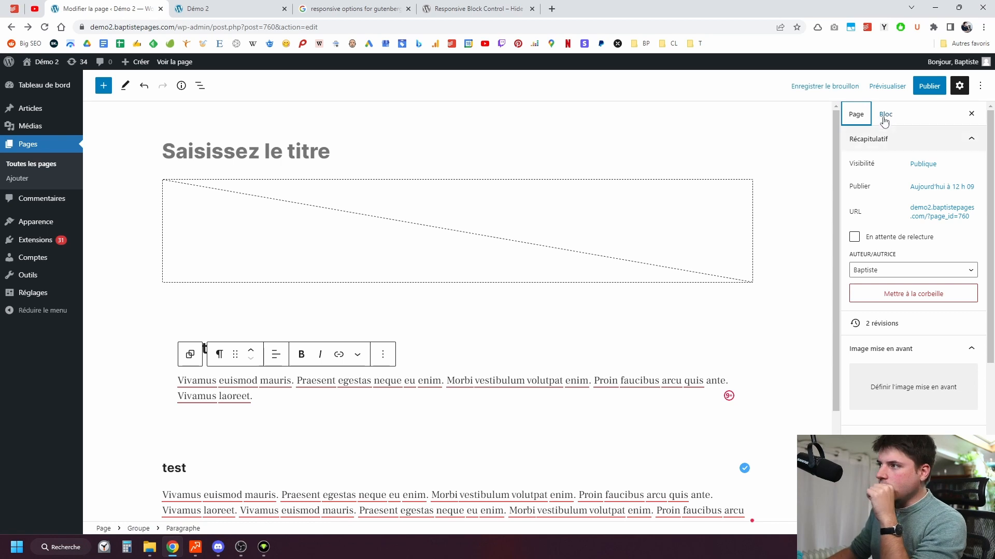
left_click(885, 114)
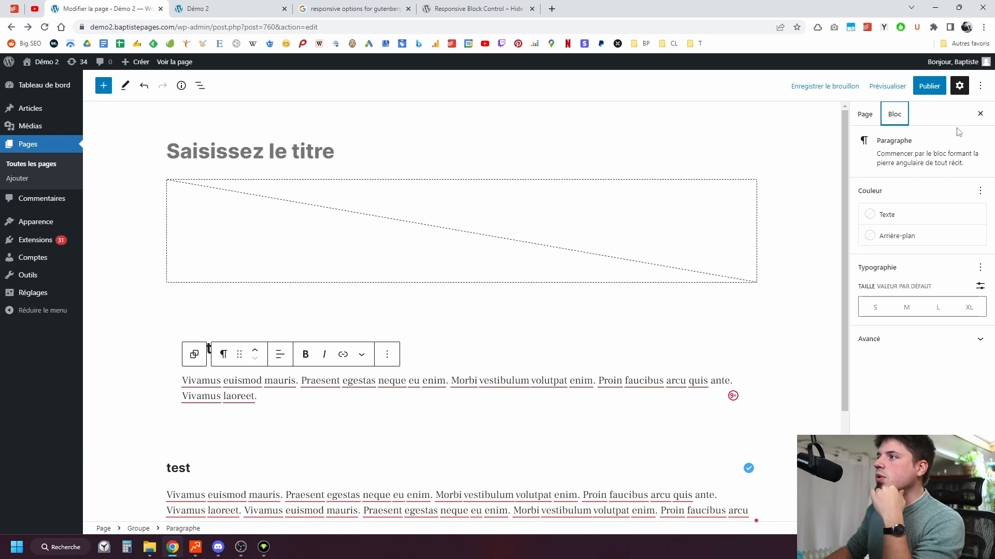
Hide and reshow the settings sidebar, and select the empty Image block and the grouped paragraph to compare their block settings
left_click(980, 114)
left_click(959, 85)
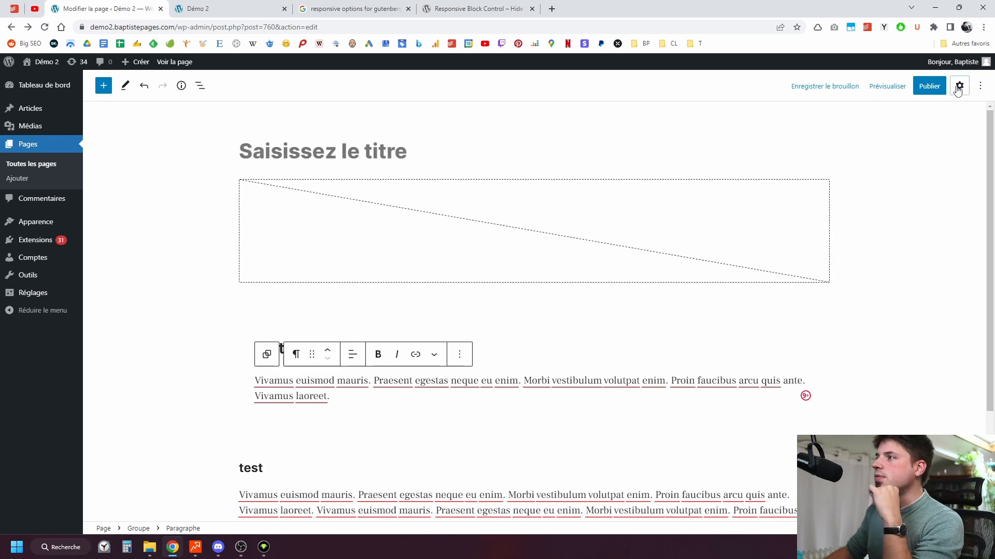
left_click(417, 241)
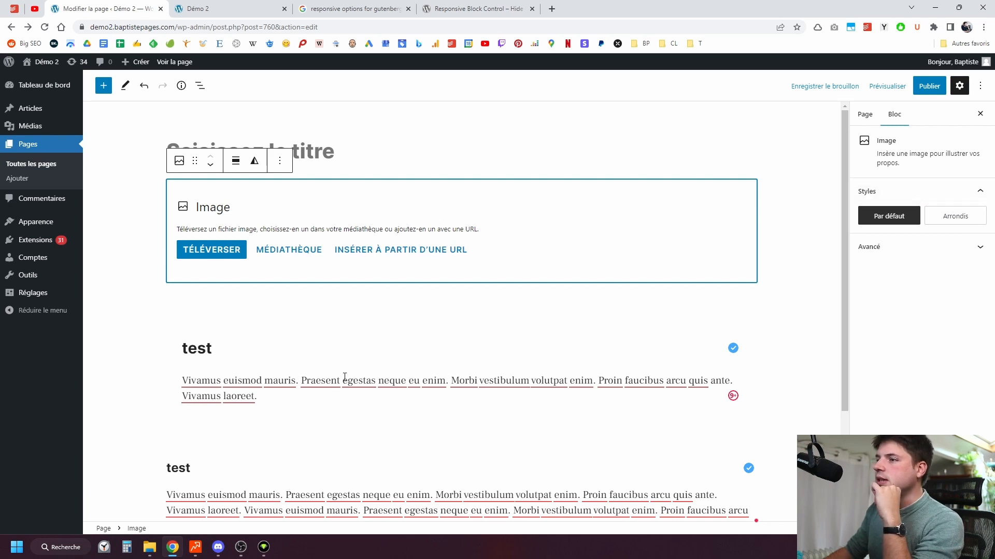
left_click(319, 380)
left_click(470, 366)
left_click(549, 380)
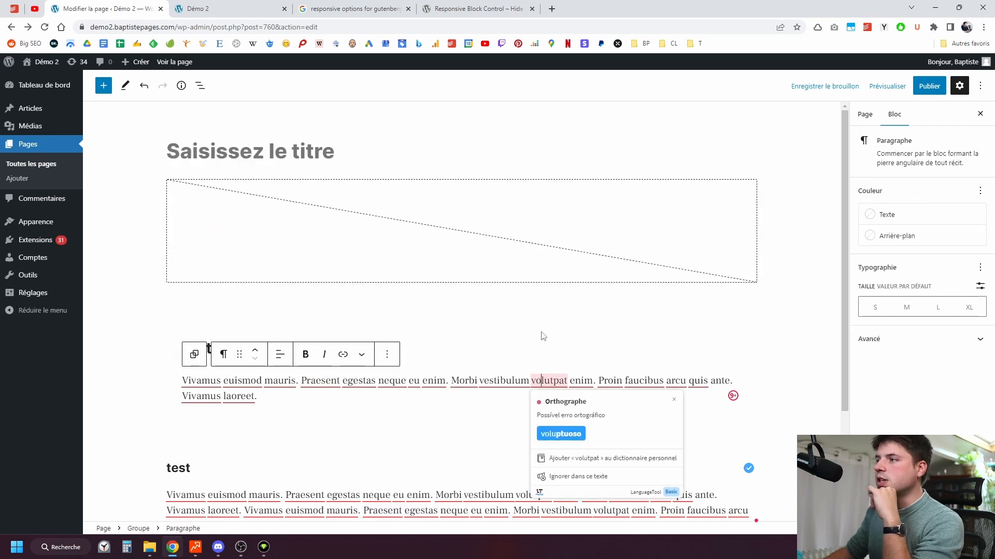
Insert the sleeping puppy photo "pourquoi-un-chien-tourne-en-rond-avant-de-se-couche-800.jpg" from the media library into the empty Image block
left_click(500, 237)
left_click(290, 250)
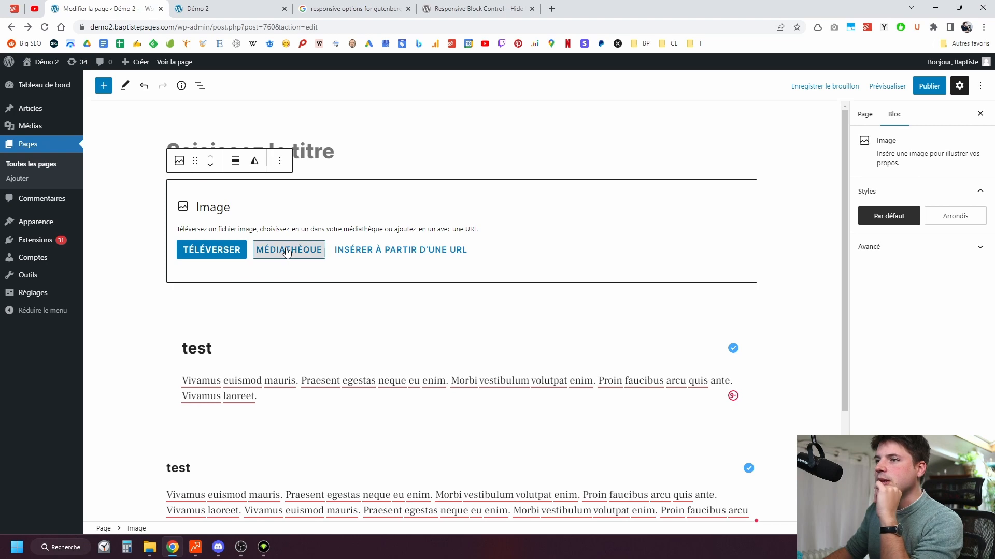
left_click(308, 188)
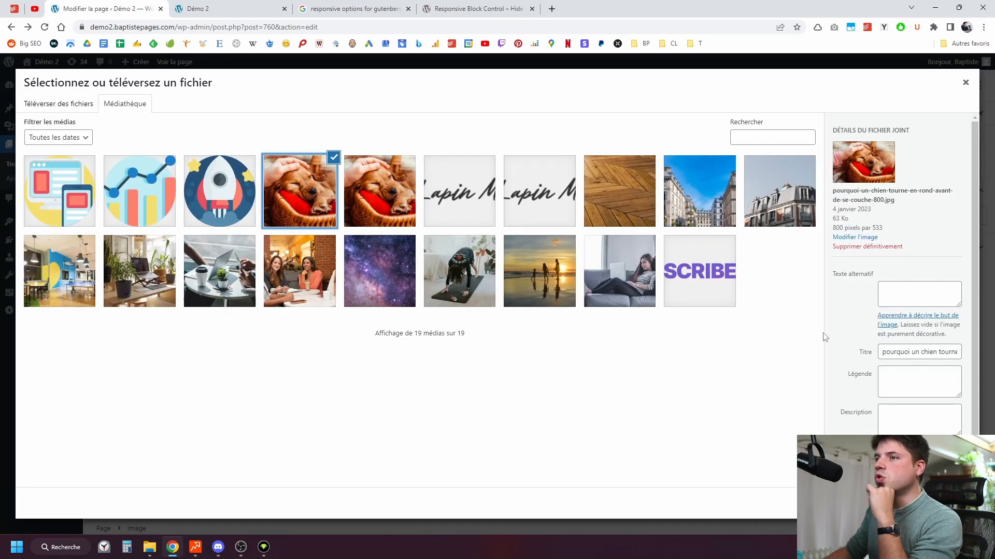
left_click(936, 504)
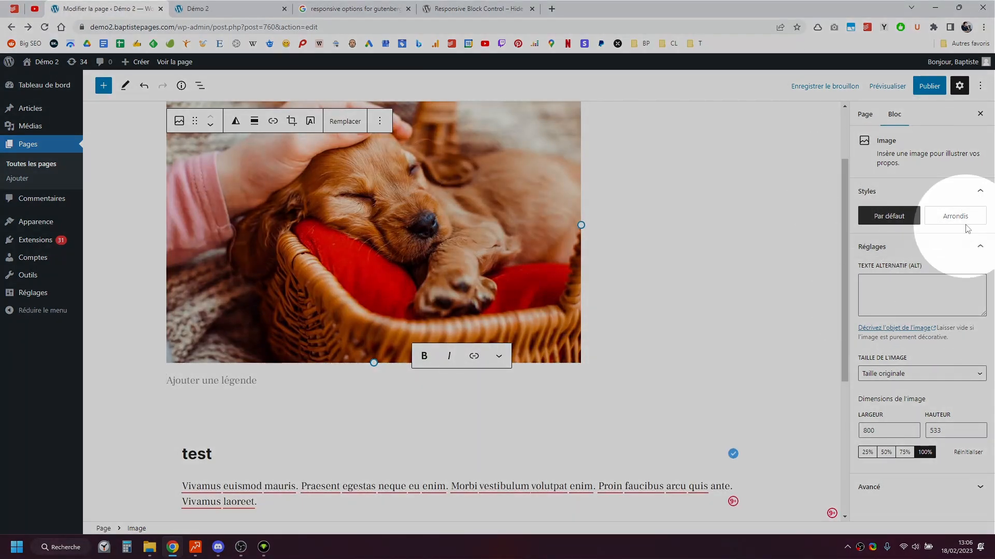
Test the "Arrondis" style on the puppy image, restore "Par défaut", and set its alternative text to "chiot dans un panier"
left_click(960, 224)
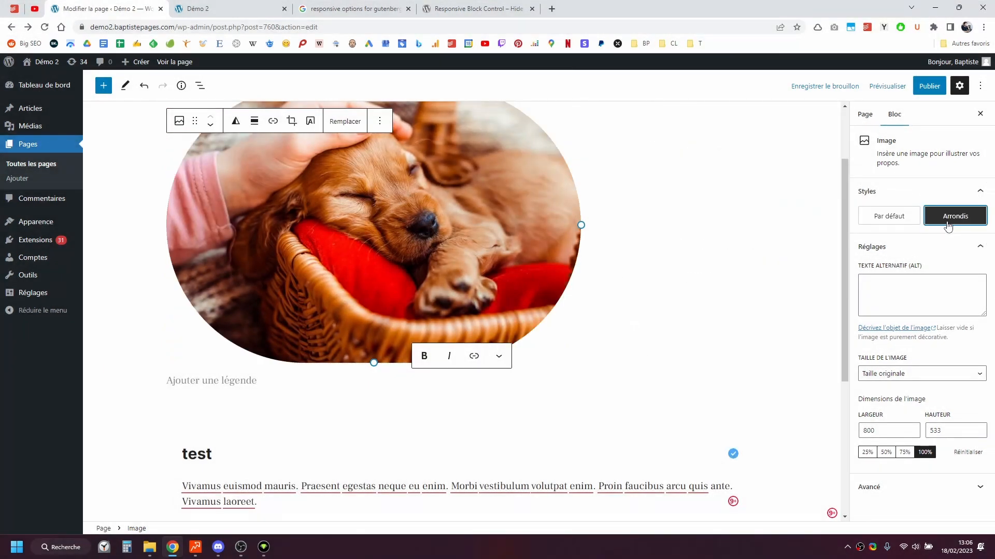
left_click(889, 216)
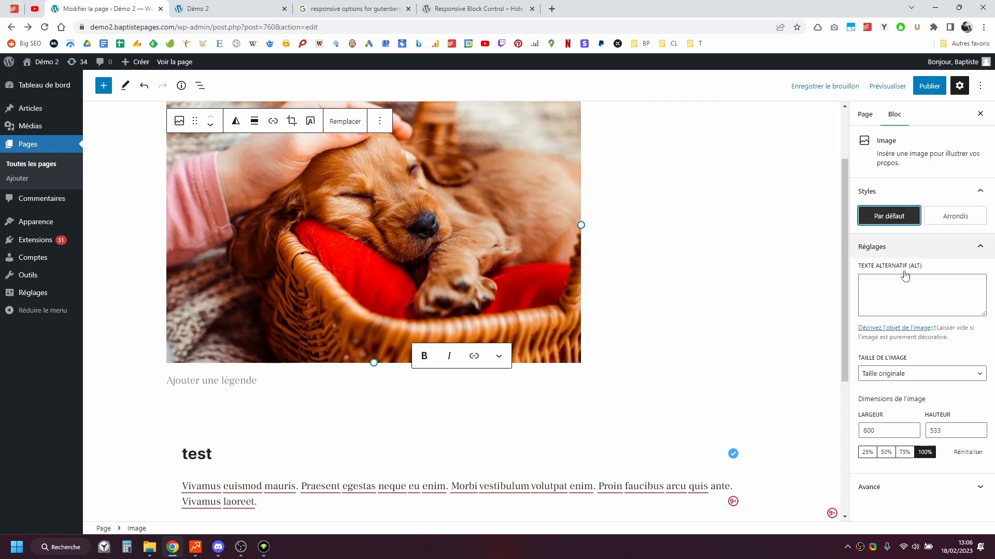
left_click(901, 294)
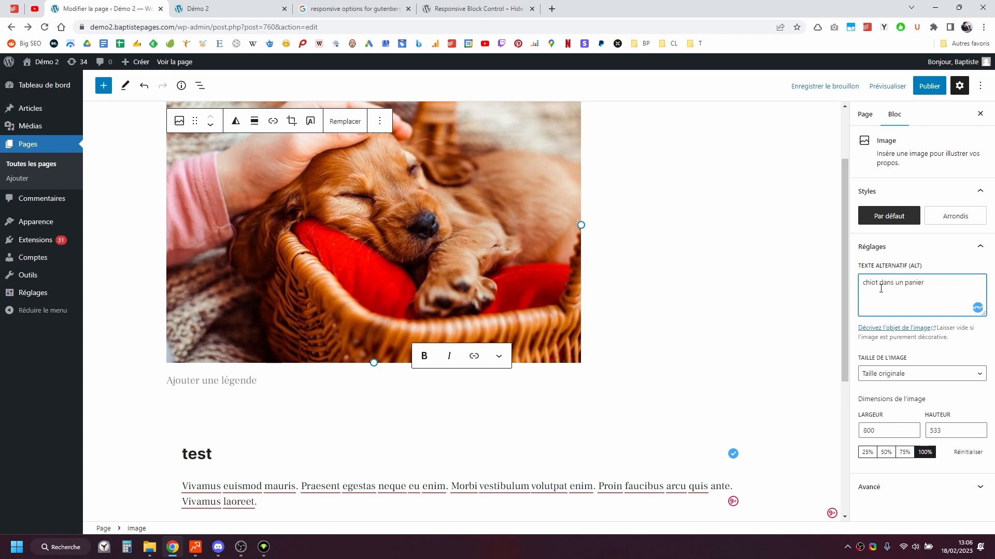
Try the "Moyenne" size on the puppy image and restore "Taille originale" at 100%
left_click(904, 374)
left_click(896, 395)
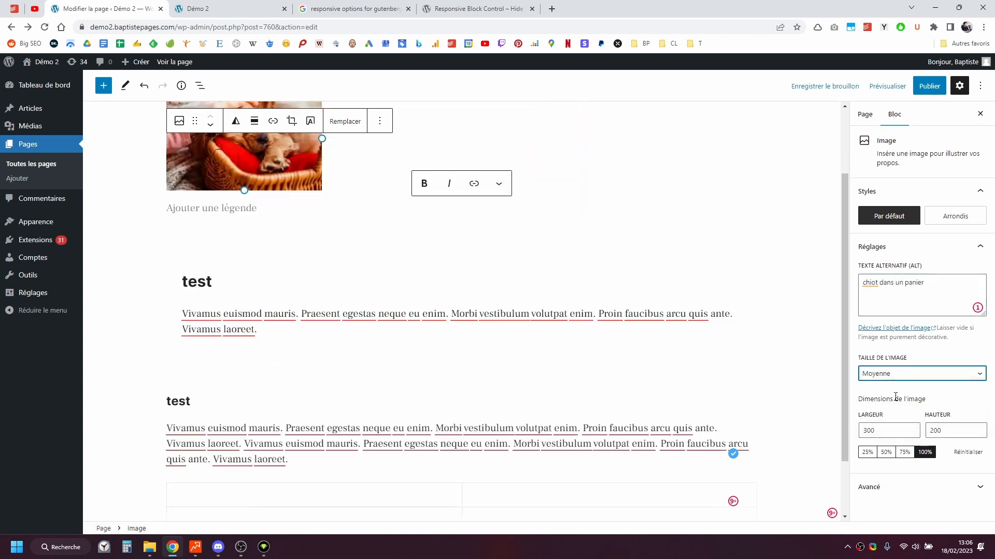
left_click(901, 374)
left_click(904, 405)
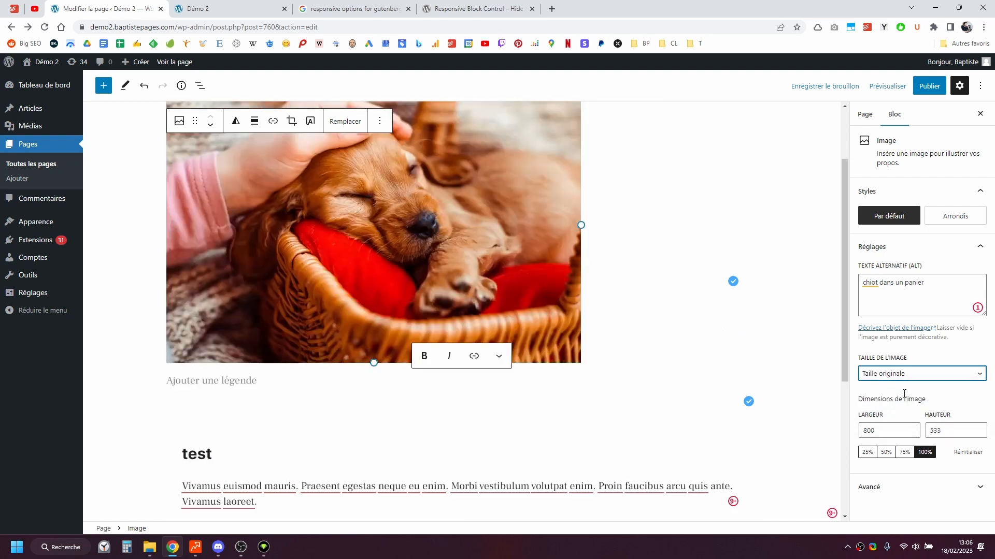
left_click(967, 452)
left_click(927, 454)
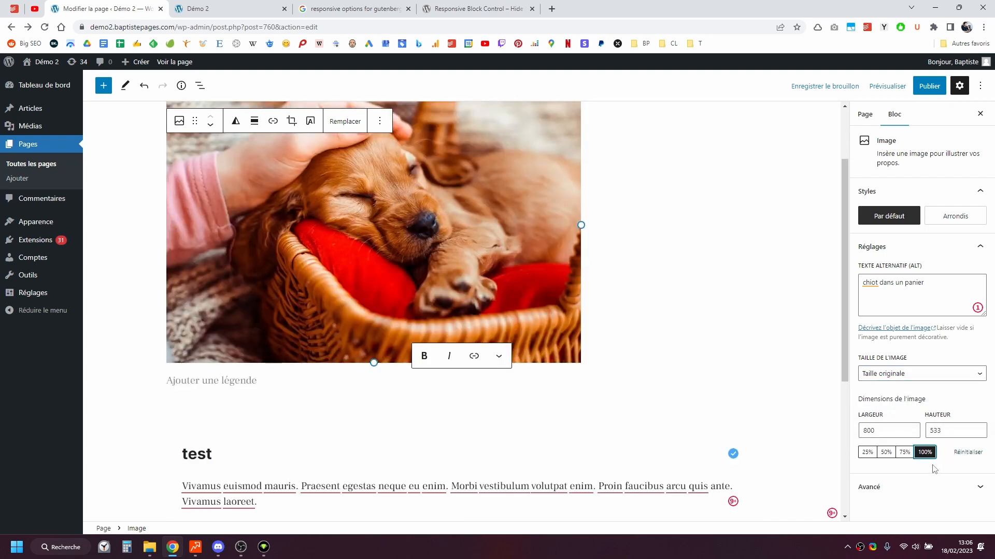
Examine the puppy image's advanced settings: title attribute, HTML anchor and additional CSS classes
left_click(929, 489)
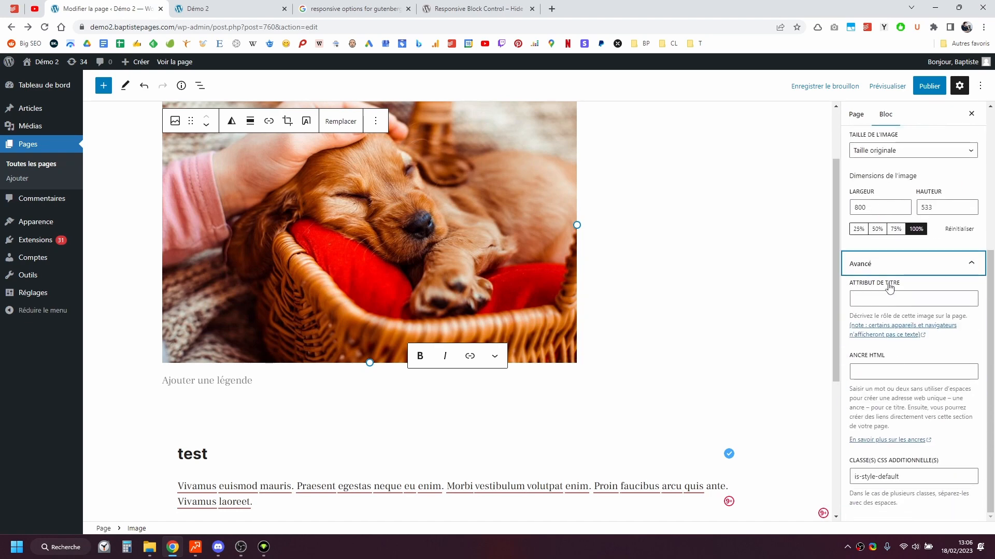
left_click(874, 299)
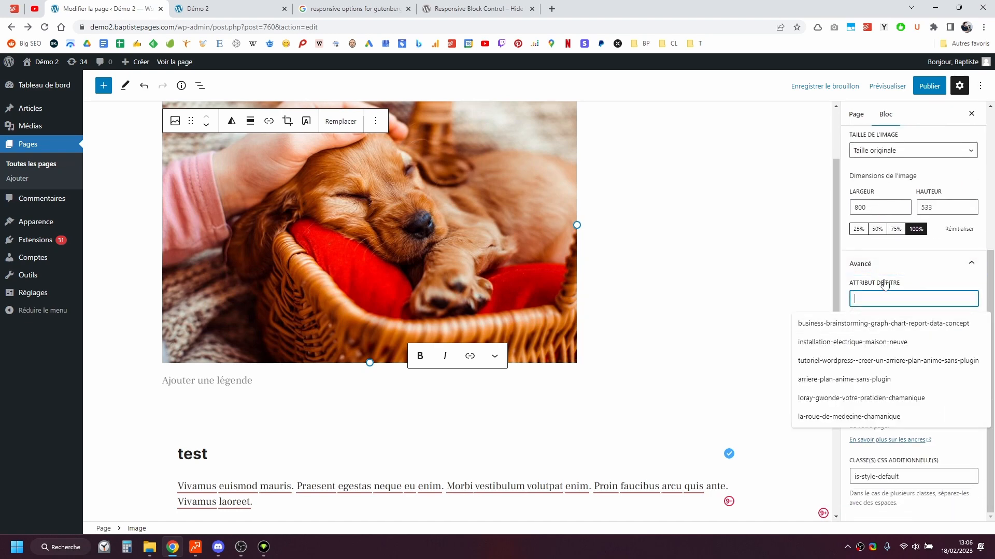
left_click(849, 280)
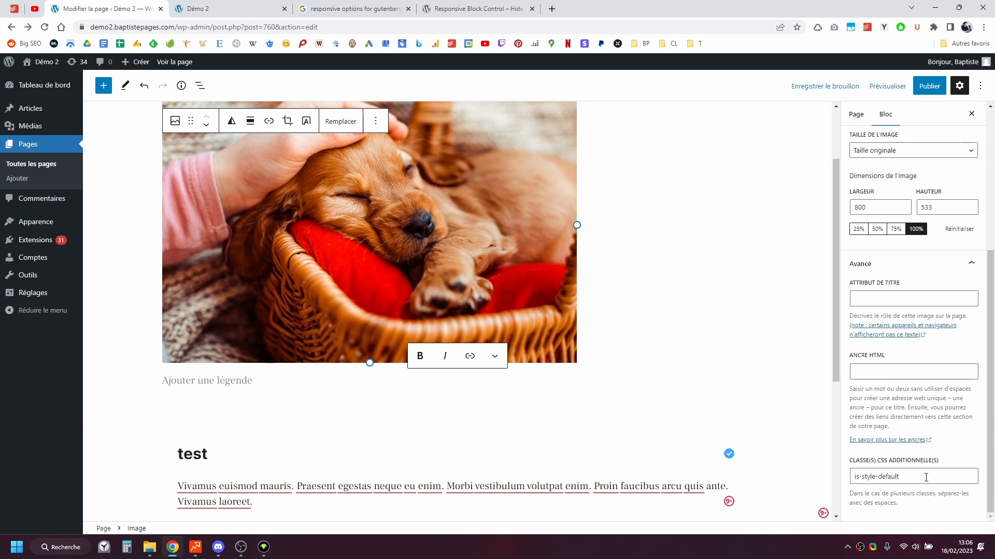
left_click(943, 476)
triple_click(945, 479)
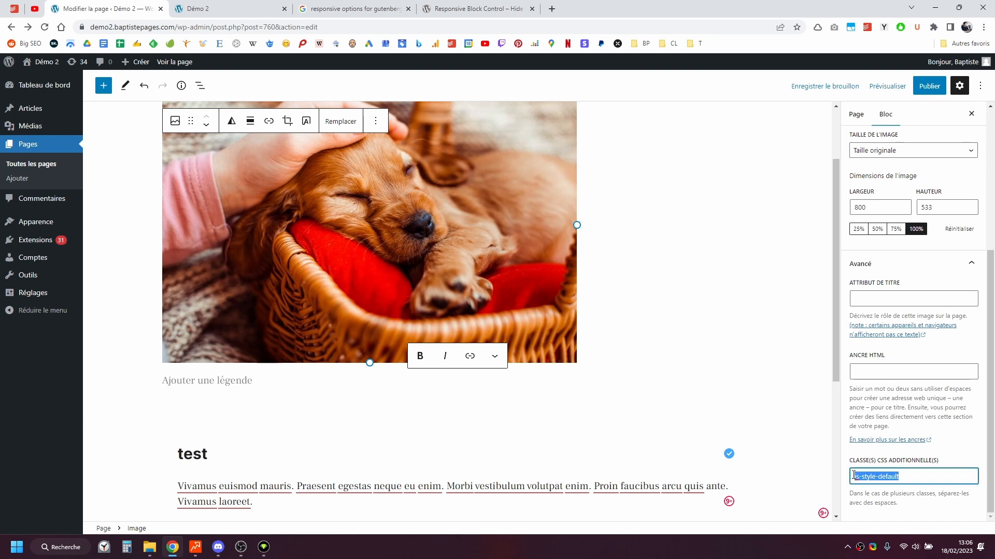
key("ctrl+m")
left_click(912, 476)
key("ctrl+s")
left_click(913, 470)
scroll(828, 298, "up", 2)
scroll(896, 350, "up", 2)
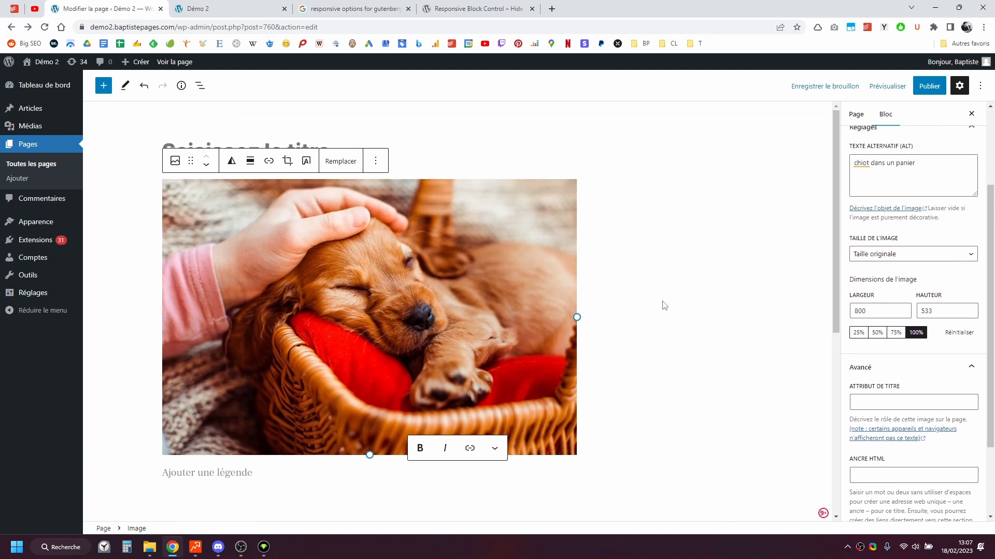
Check the grouped heading and paragraph below the image, and publish the page
scroll(661, 304, "down", 5)
left_click(201, 292)
scroll(876, 205, "up", 3)
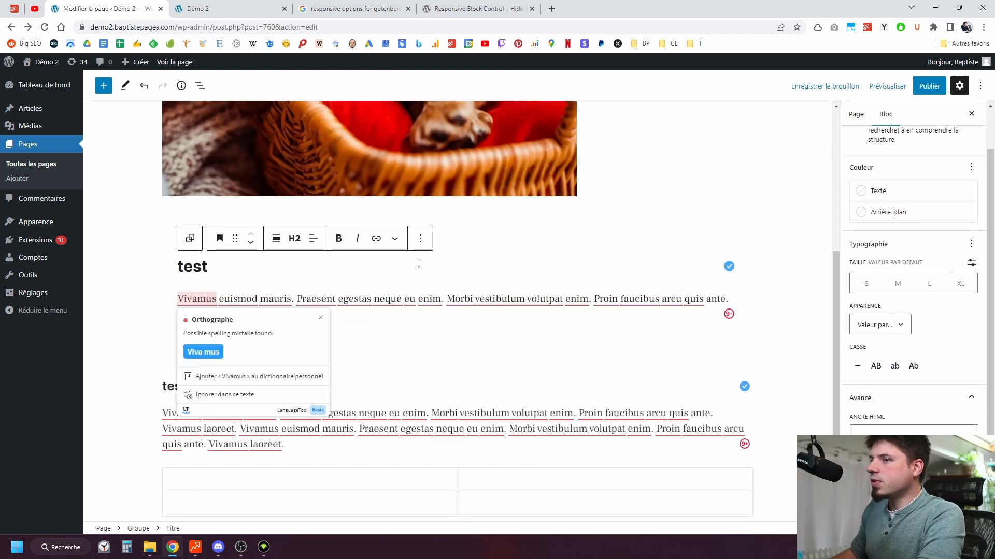
left_click(499, 299)
scroll(751, 161, "up", 5)
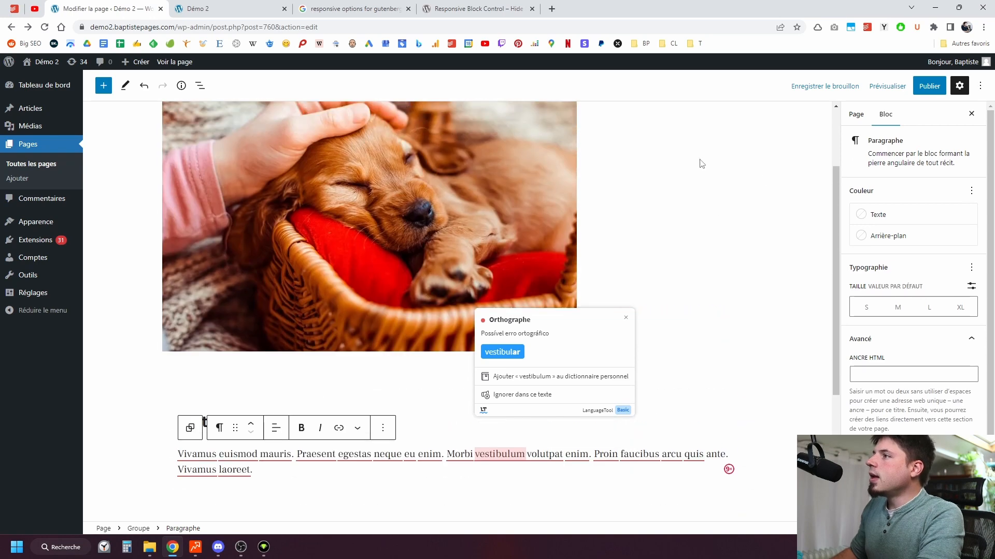
left_click(929, 87)
left_click(906, 90)
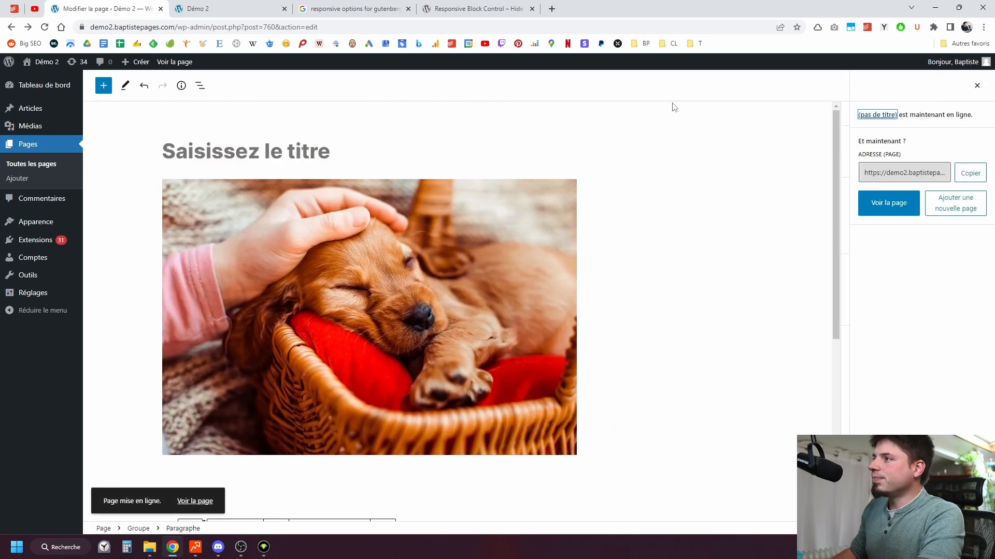
View the published page on the site and look through the image and the text below it
left_click(170, 62)
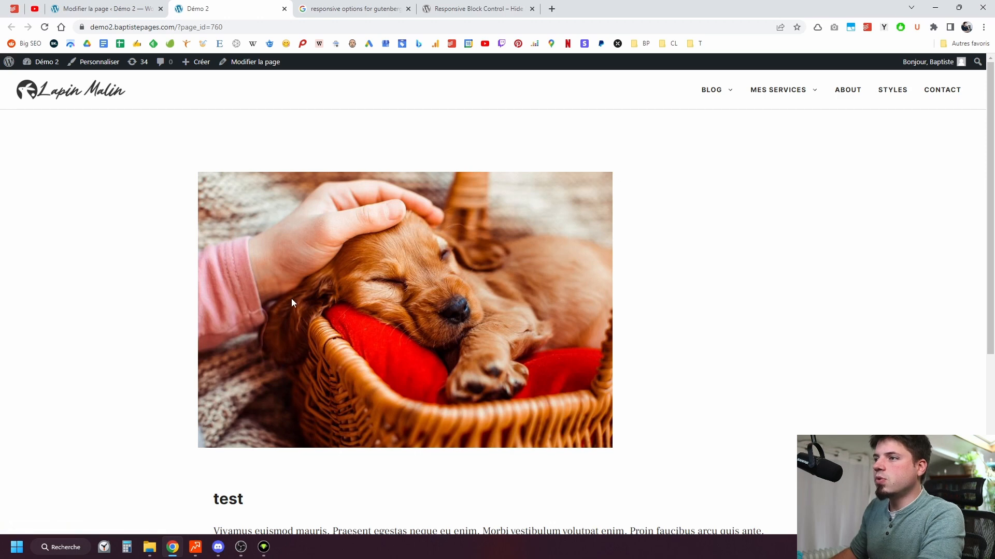
scroll(292, 303, "down", 5)
scroll(373, 345, "up", 5)
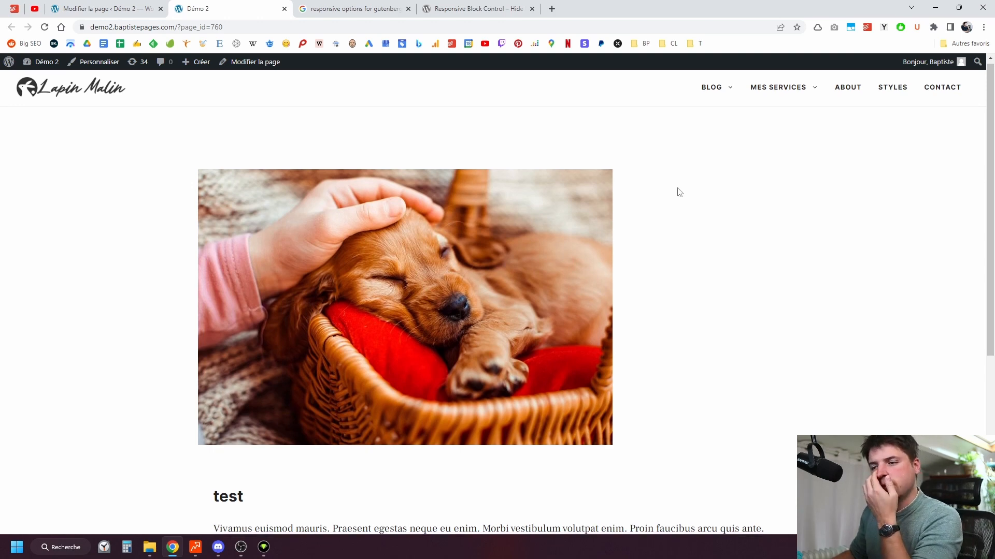
scroll(674, 192, "down", 4)
scroll(259, 462, "up", 4)
scroll(381, 263, "down", 3)
scroll(311, 274, "up", 3)
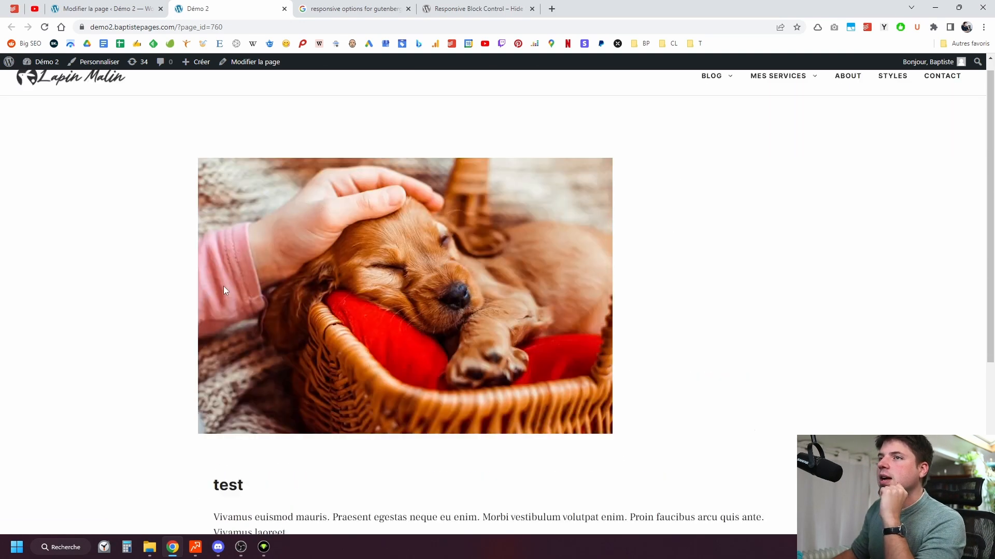
Return to the page editor, select the grouped paragraph and dismiss the post-publication information to get its block settings back
left_click(99, 9)
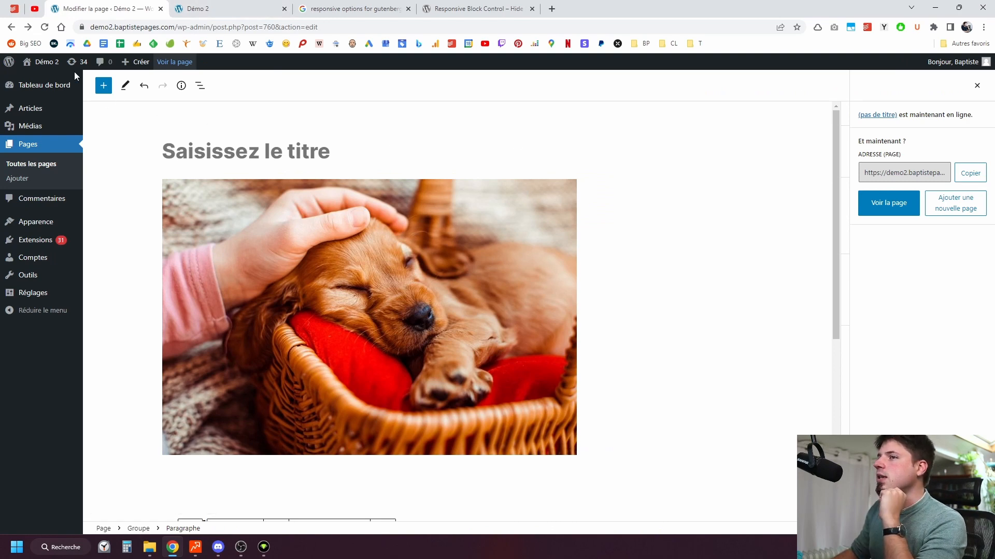
left_click(103, 85)
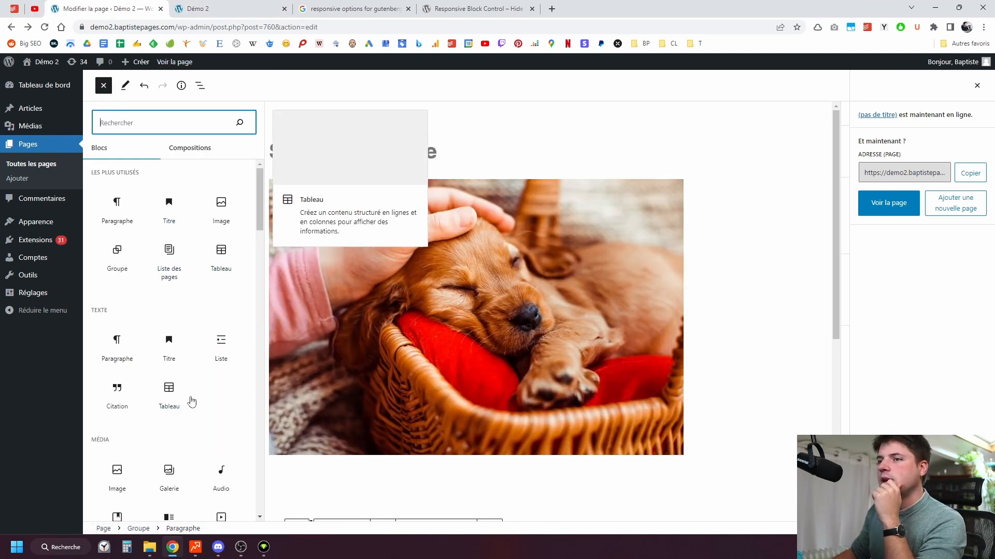
left_click(752, 255)
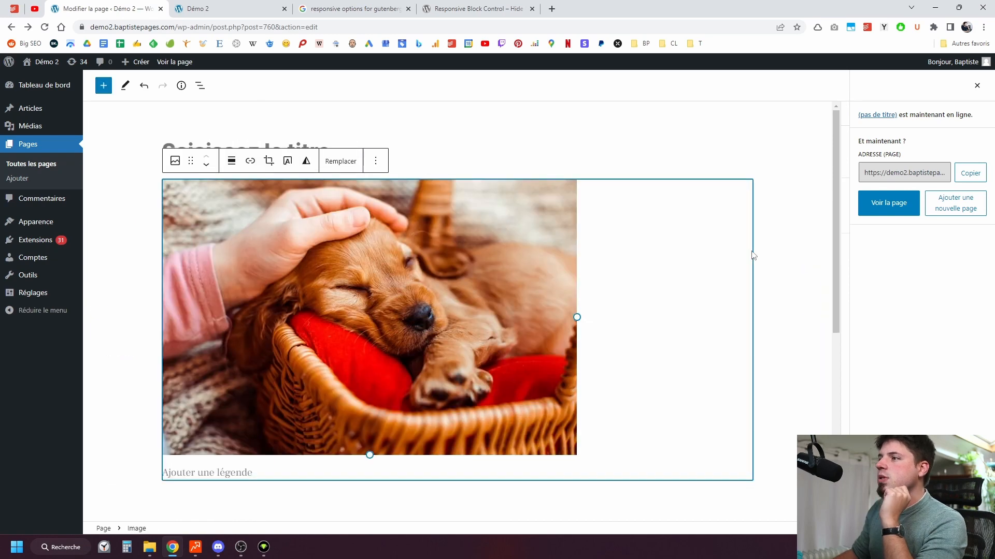
scroll(700, 279, "down", 4)
left_click(283, 369)
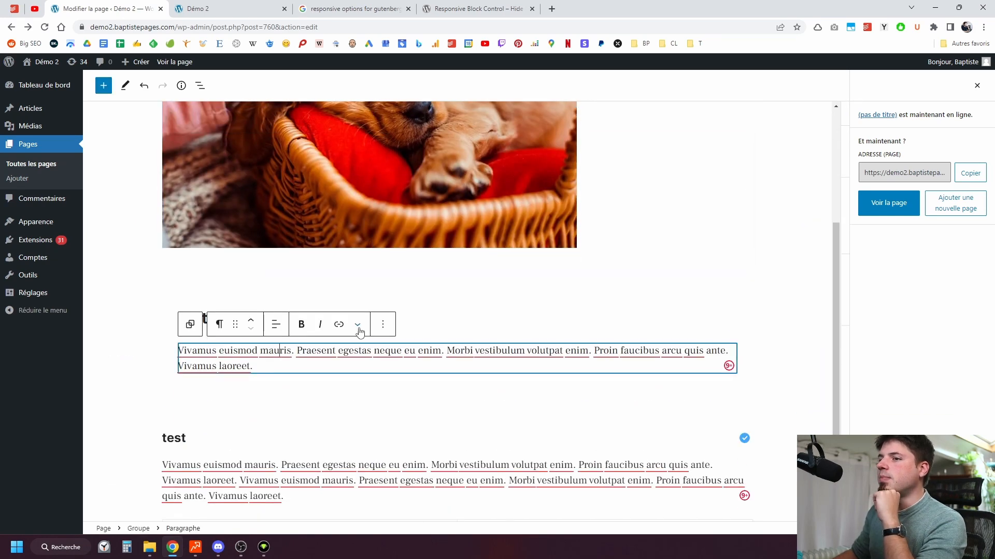
left_click(440, 167)
scroll(391, 241, "up", 2)
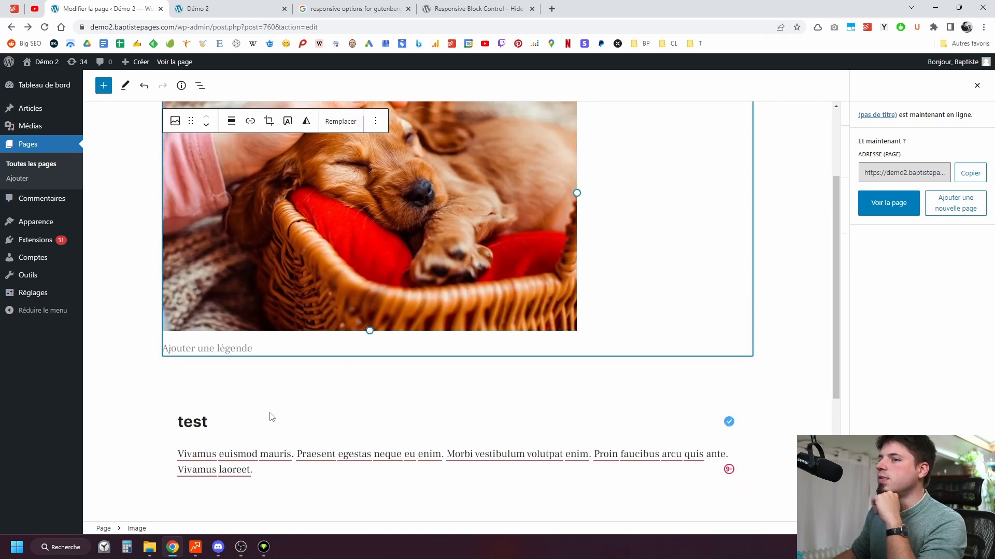
left_click(269, 417)
left_click(336, 433)
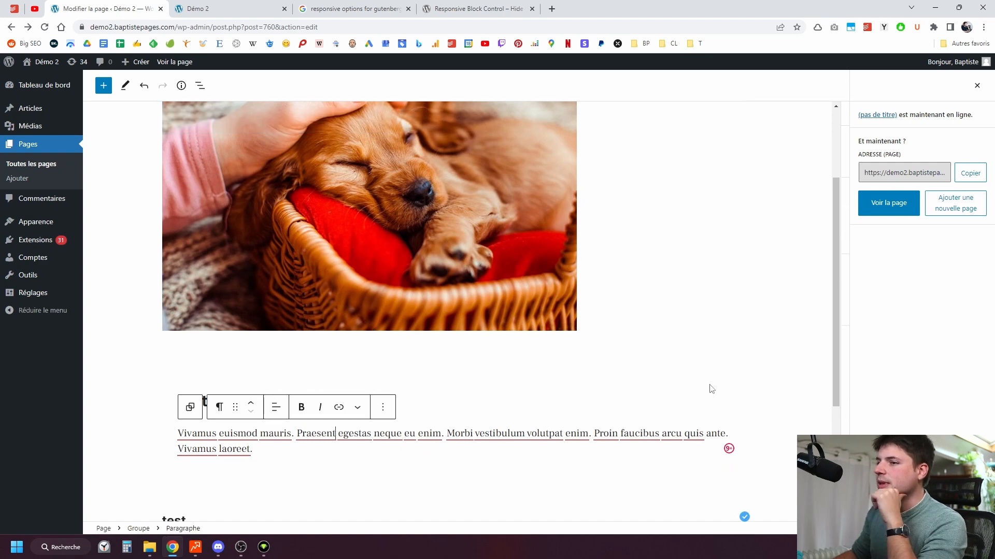
left_click(976, 85)
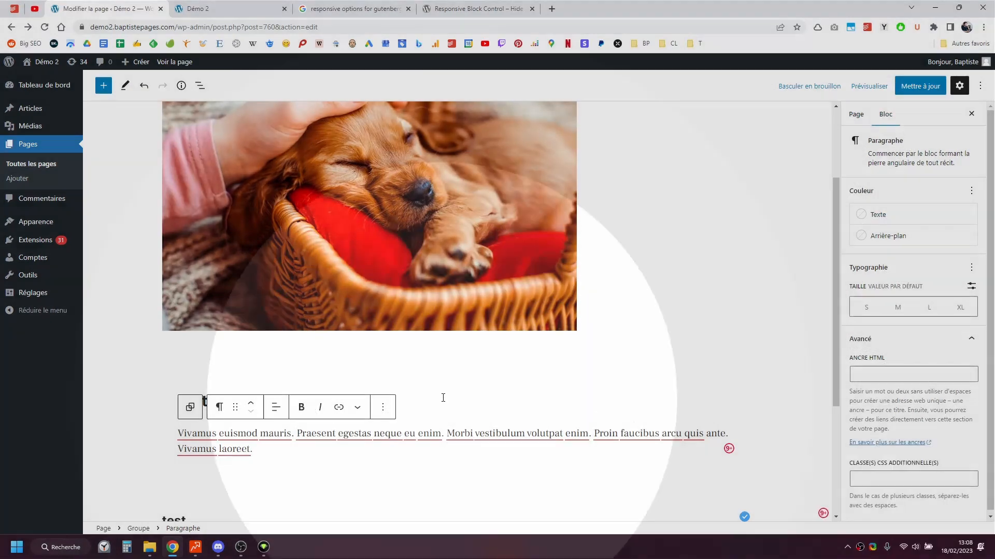
Try uppercase lettering on the grouped "test" heading and turn it off again
left_click(444, 400)
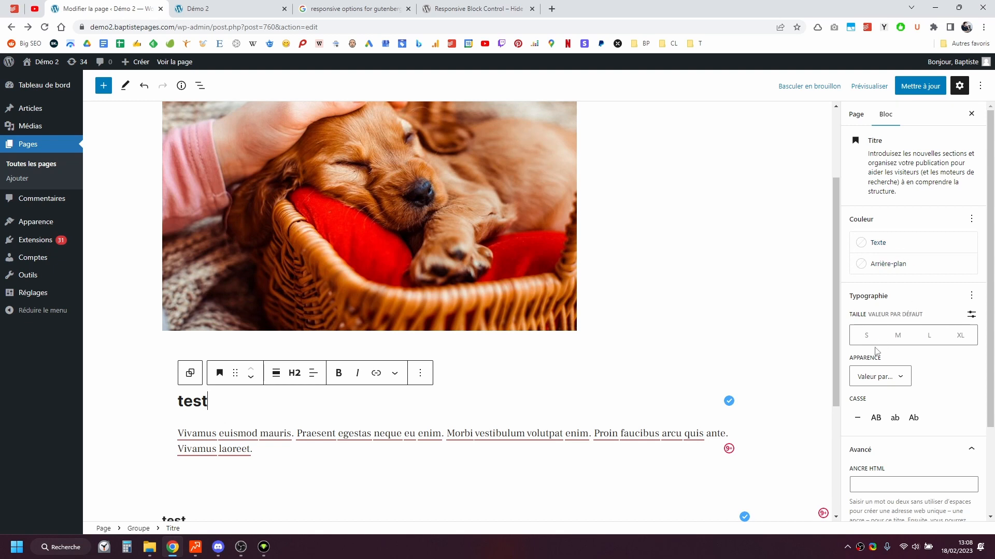
left_click(876, 418)
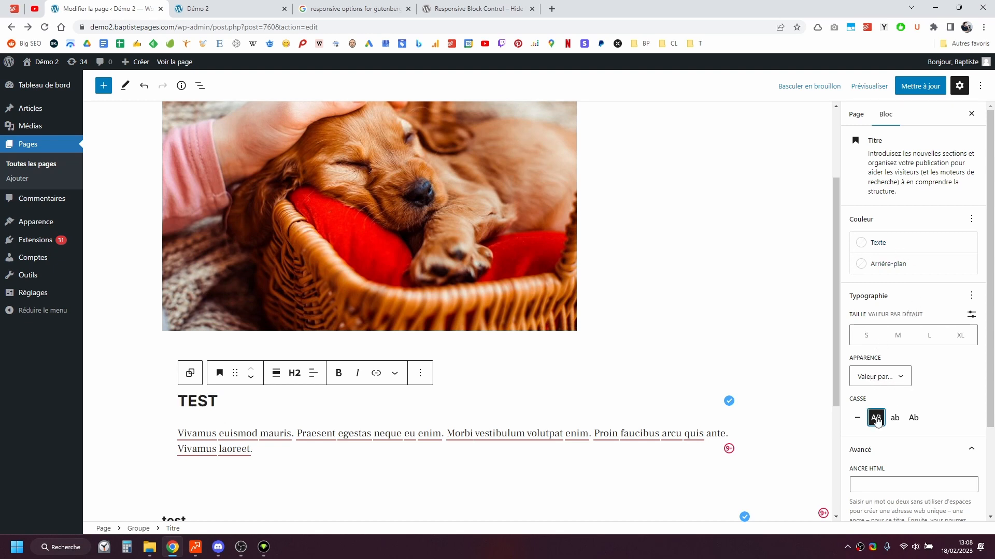
left_click(876, 418)
left_click(620, 393)
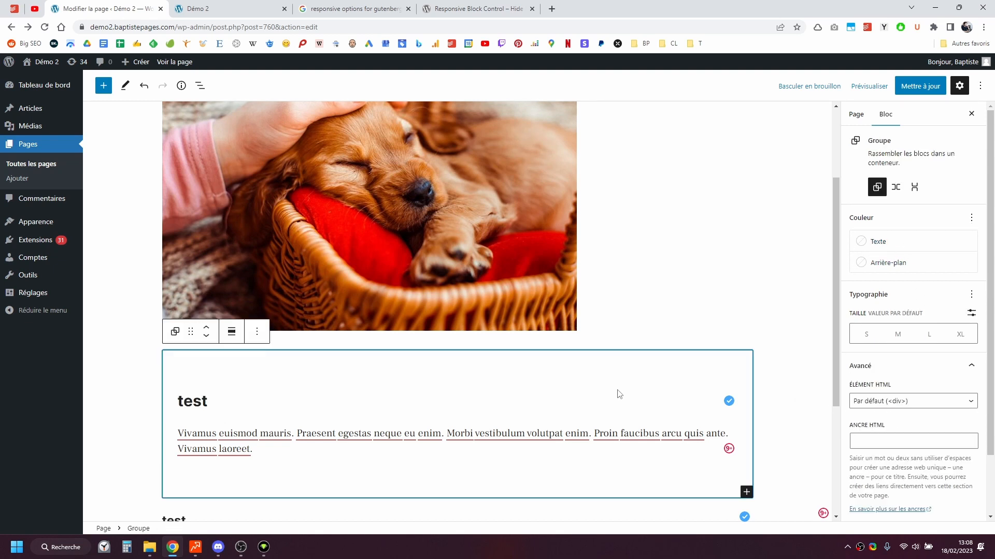
Set the typography size of the grouped "test" heading to XL
left_click(296, 399)
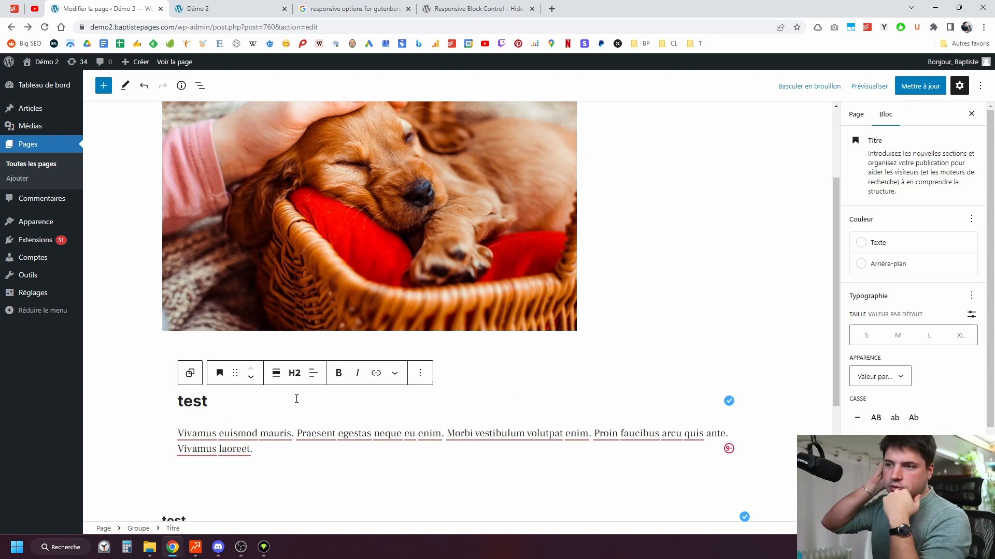
scroll(917, 404, "down", 3)
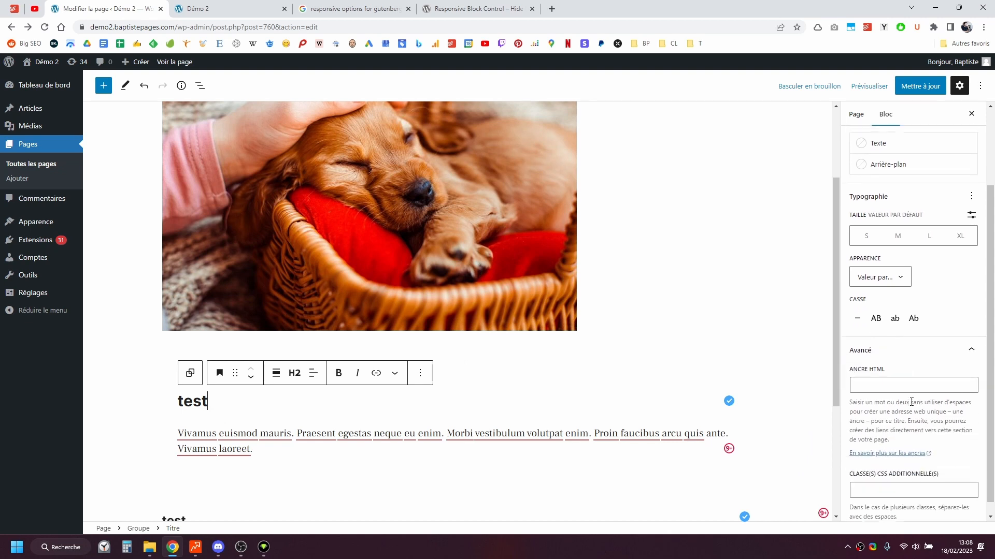
scroll(927, 383, "up", 3)
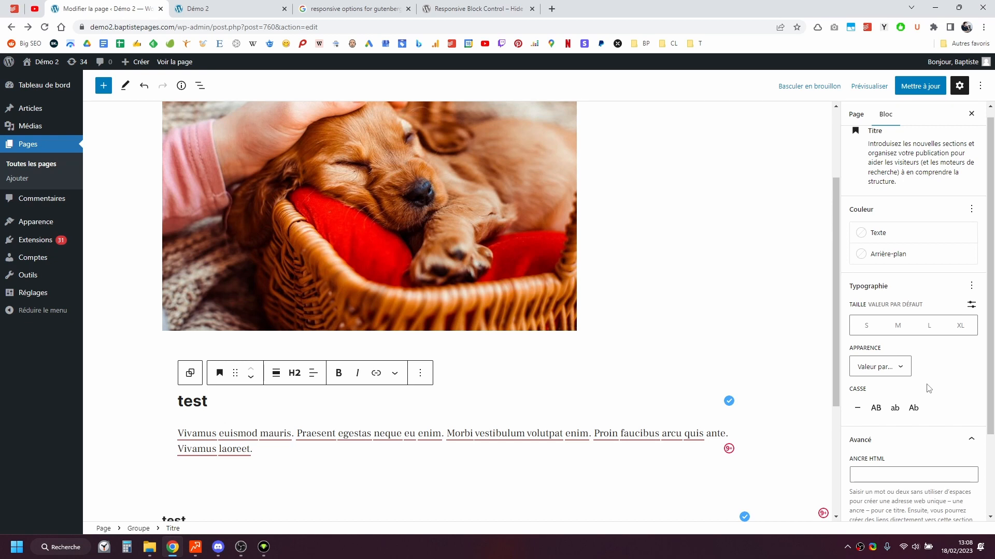
left_click(950, 325)
scroll(504, 382, "down", 3)
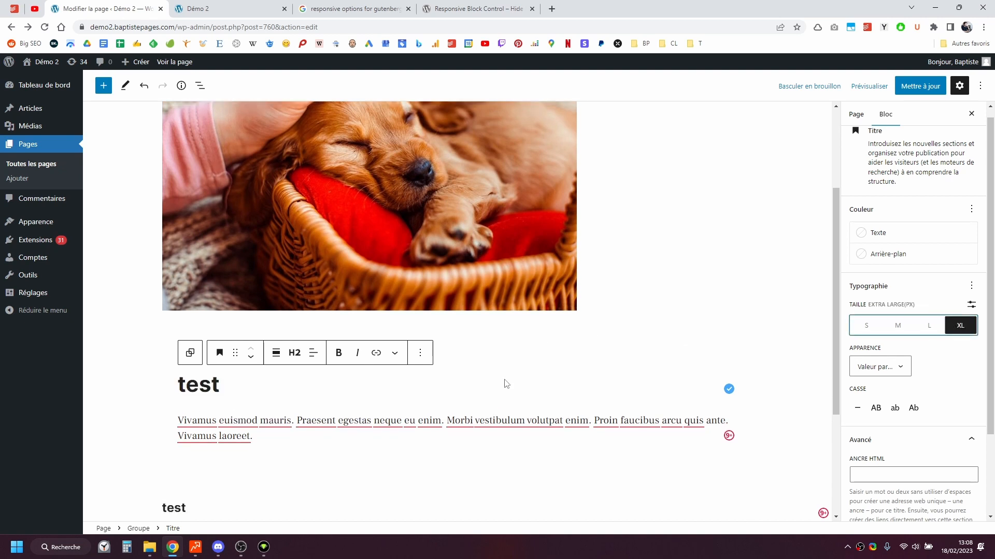
Set the typography size of the "test 2" heading below the table to XL and compare it with the other headings
left_click(279, 372)
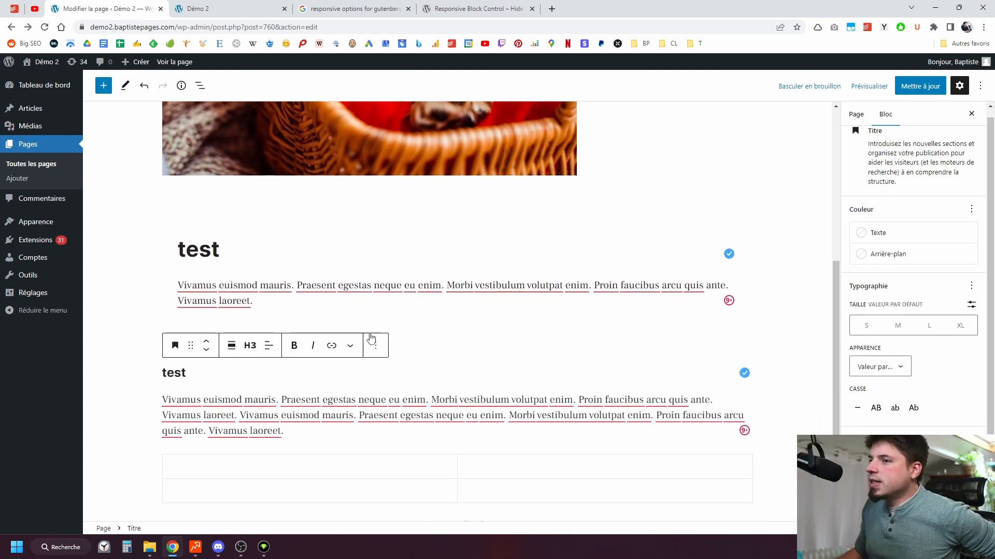
scroll(251, 350, "down", 1)
left_click(208, 493)
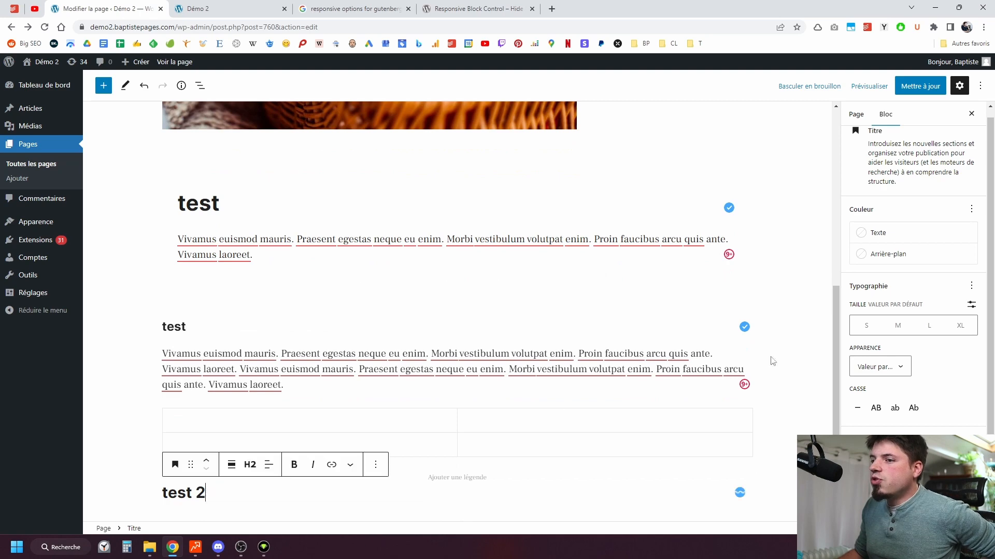
left_click(959, 326)
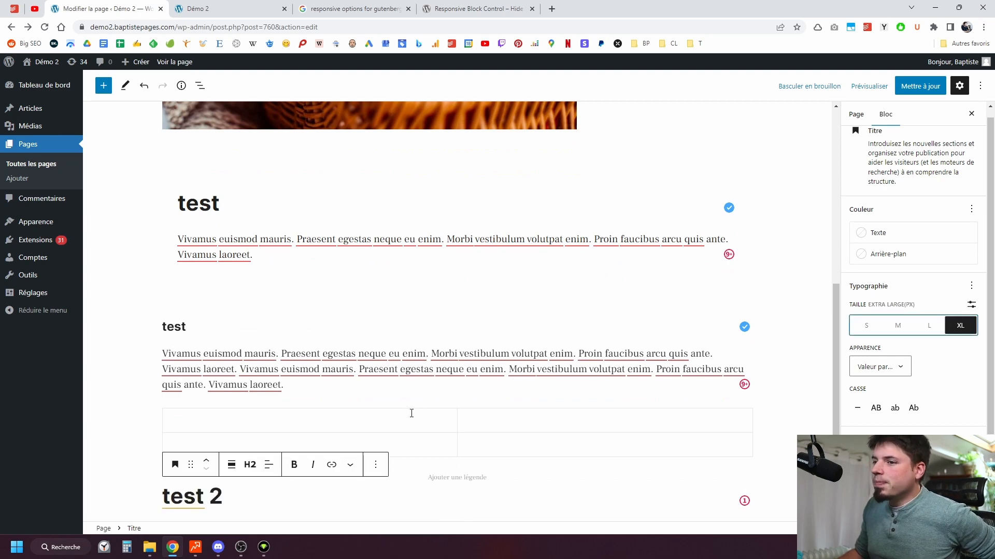
scroll(430, 401, "up", 5)
scroll(430, 402, "down", 3)
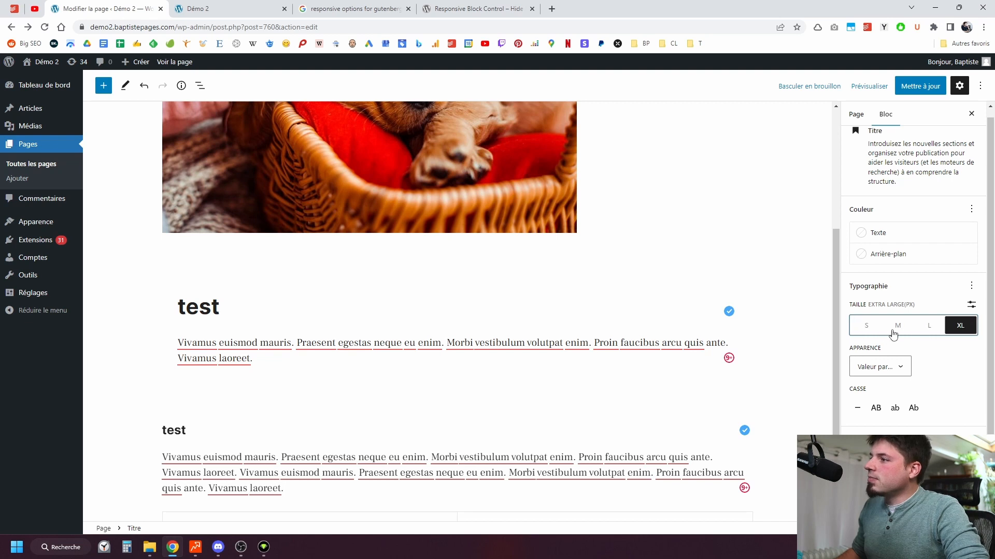
Undo the XL sizes of the "test 2" and grouped "test" headings, and view the headings on the published page
left_click(144, 85)
left_click(143, 85)
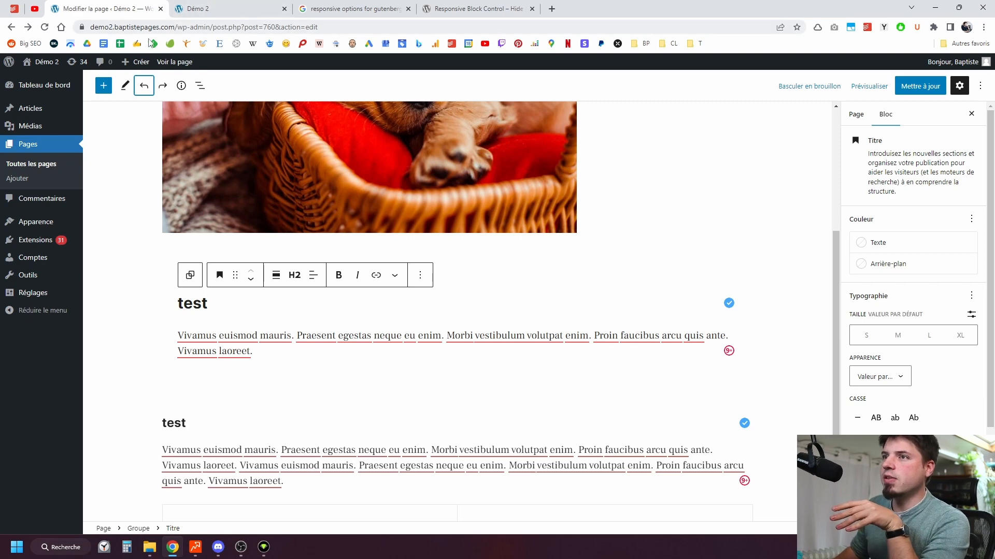
scroll(258, 285, "down", 5)
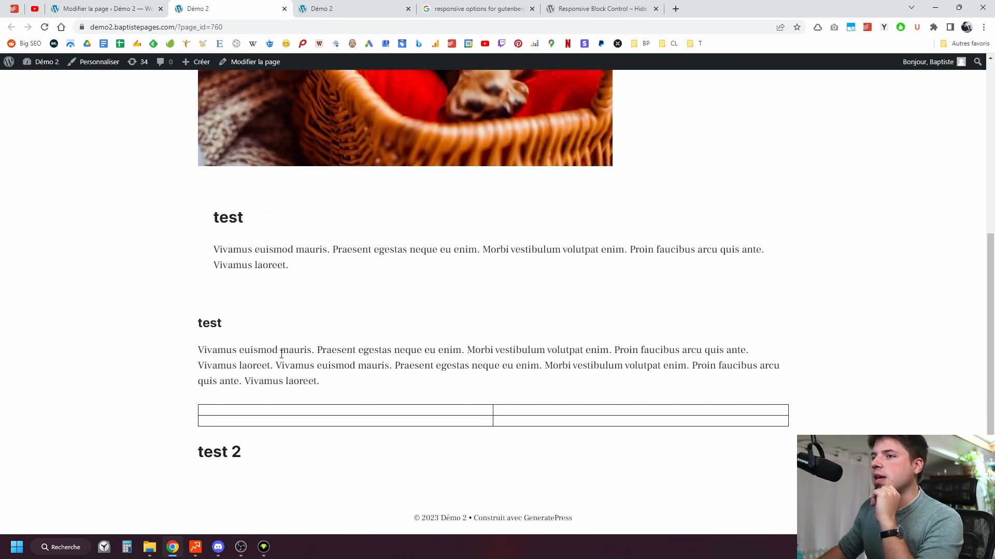
scroll(231, 384, "up", 2)
scroll(231, 383, "down", 2)
scroll(233, 358, "up", 4)
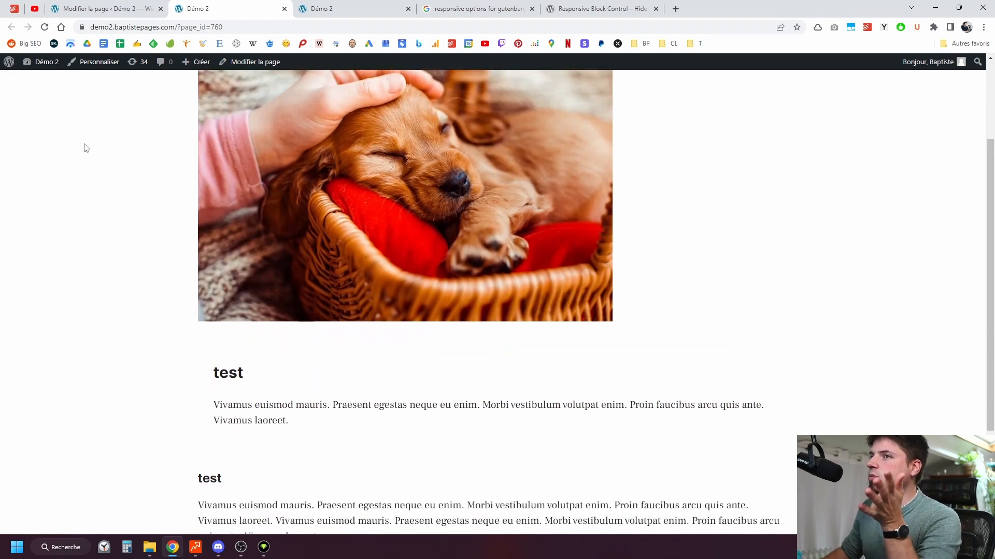
scroll(217, 400, "down", 3)
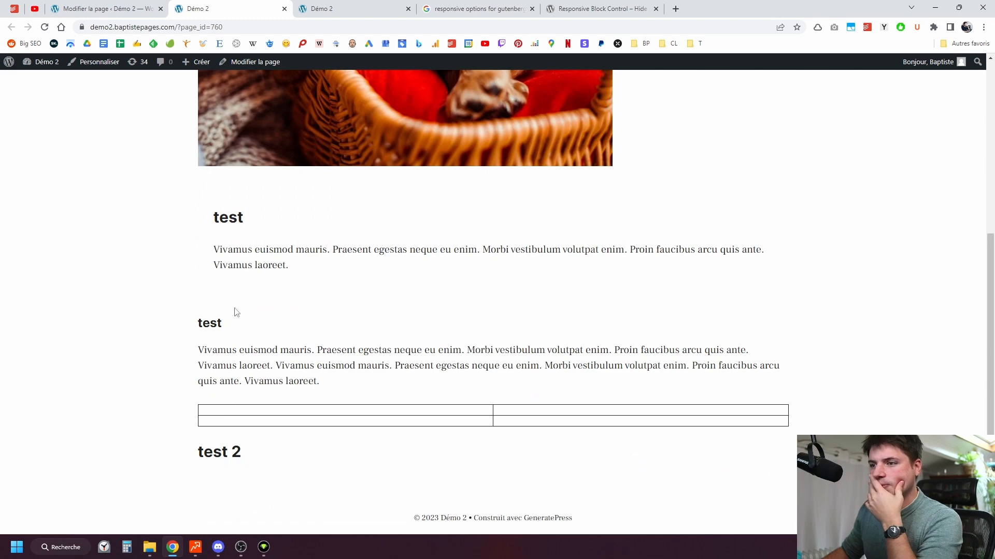
scroll(236, 312, "up", 3)
Open the theme customizer from the published page and review its typography settings for the content headings
left_click(92, 67)
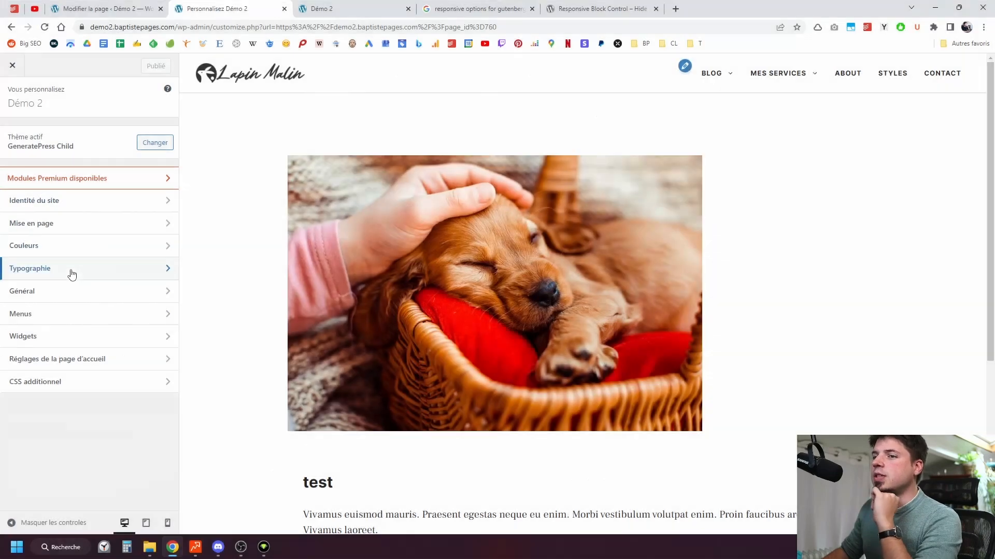
left_click(72, 275)
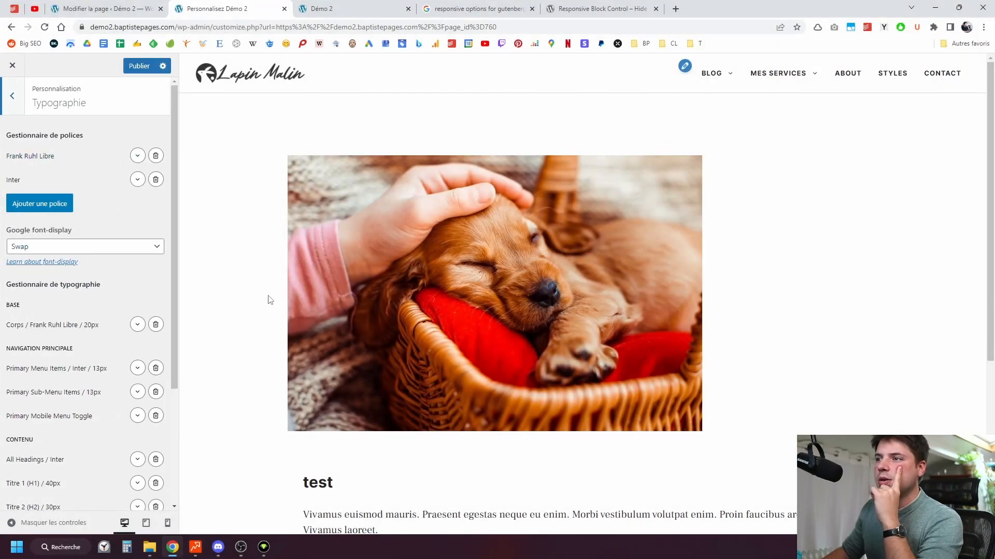
scroll(268, 300, "down", 3)
scroll(101, 332, "down", 2)
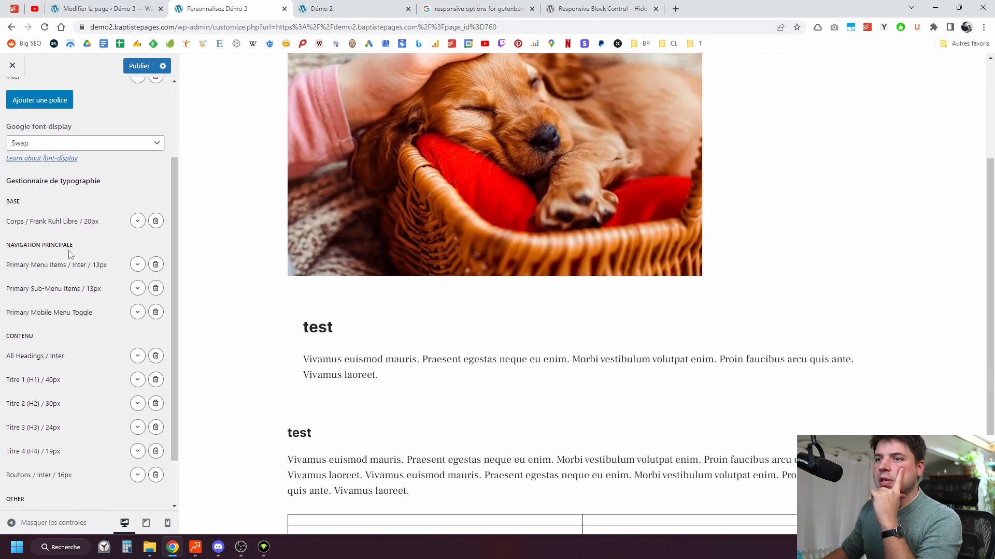
scroll(98, 327, "down", 1)
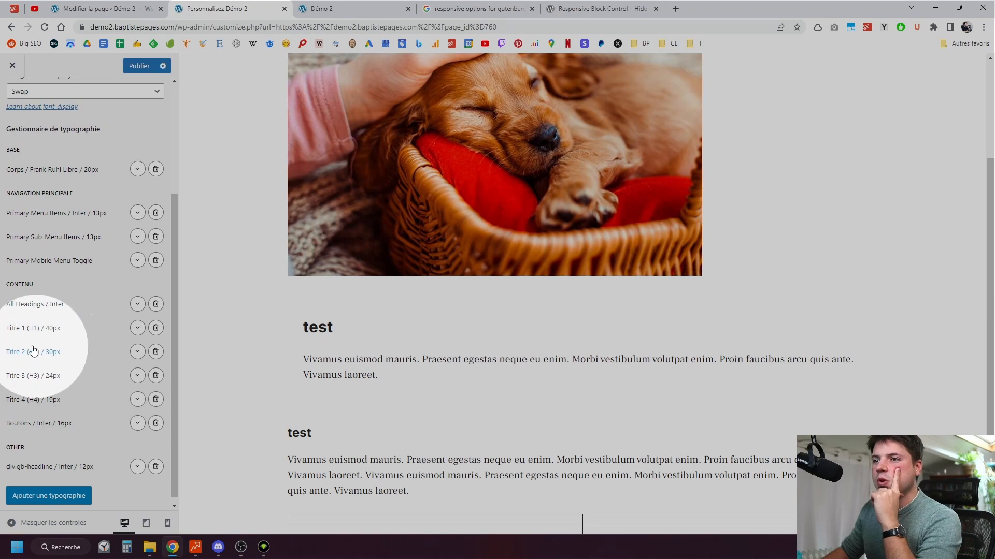
Set the font size of the Titre 2 (H2) typography to 38 px in the customizer
left_click(137, 351)
scroll(86, 384, "down", 1)
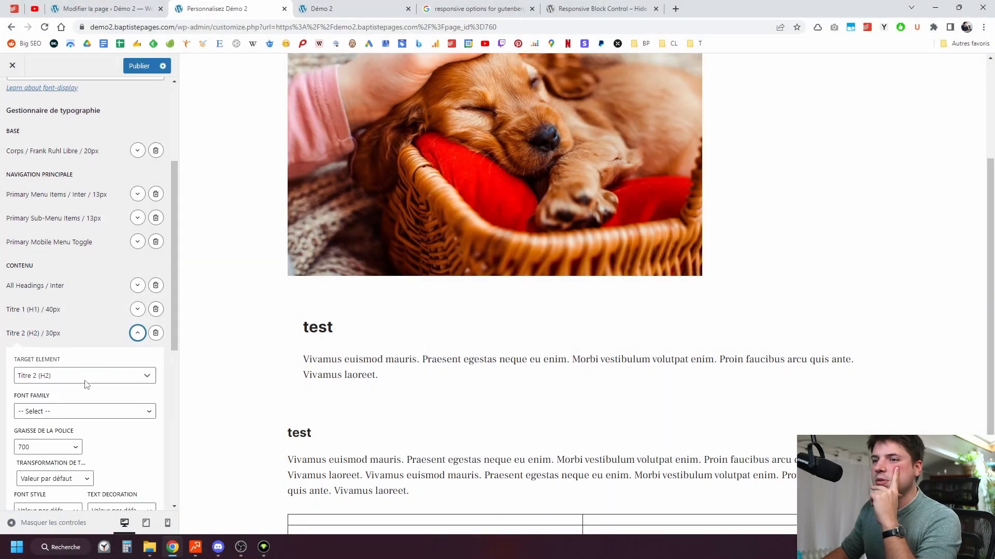
scroll(83, 409, "down", 3)
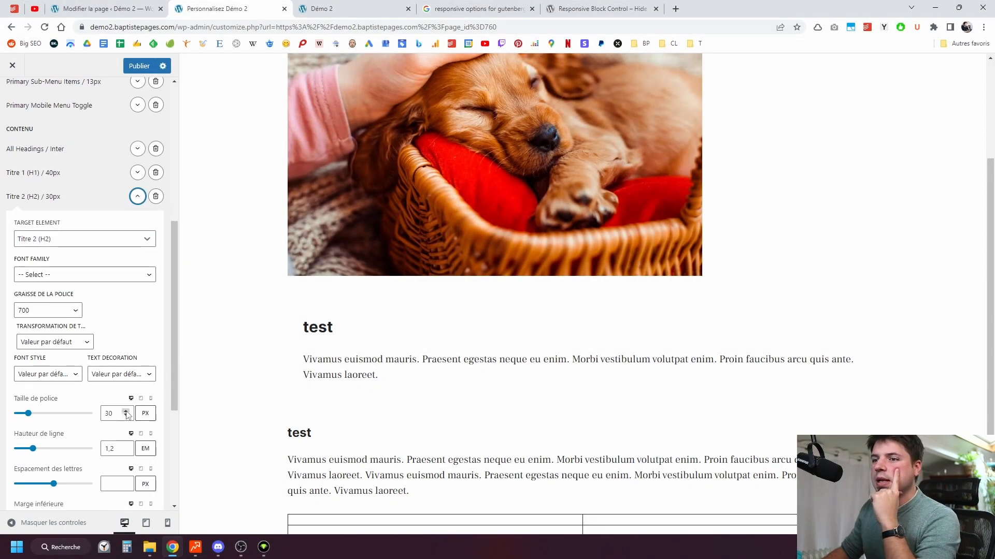
left_click(126, 411)
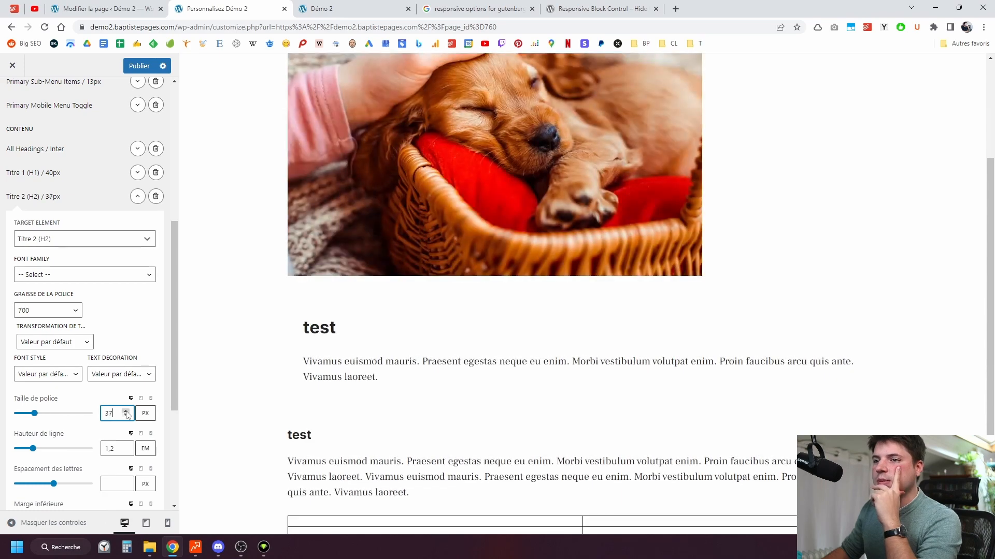
left_click(126, 412)
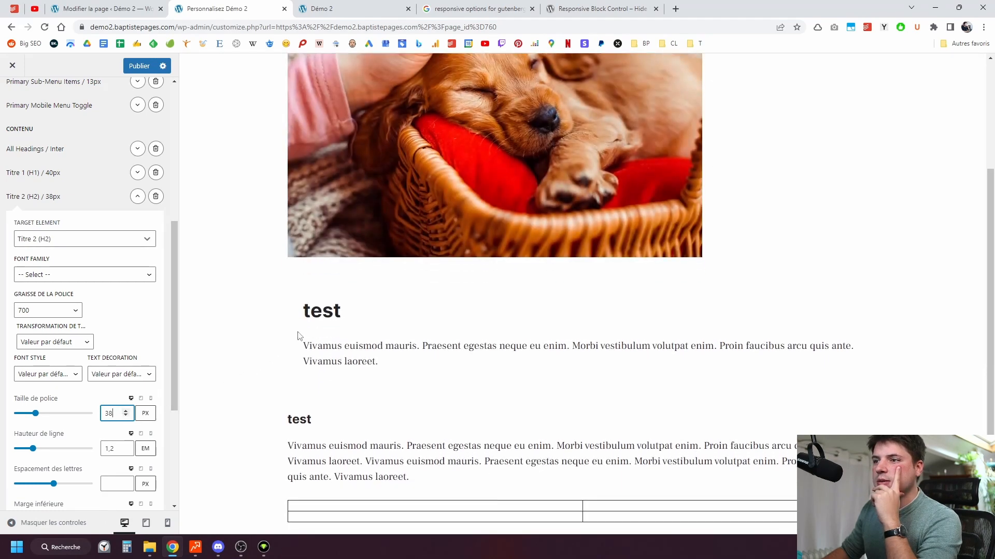
key("ctrl")
key("ctrl")
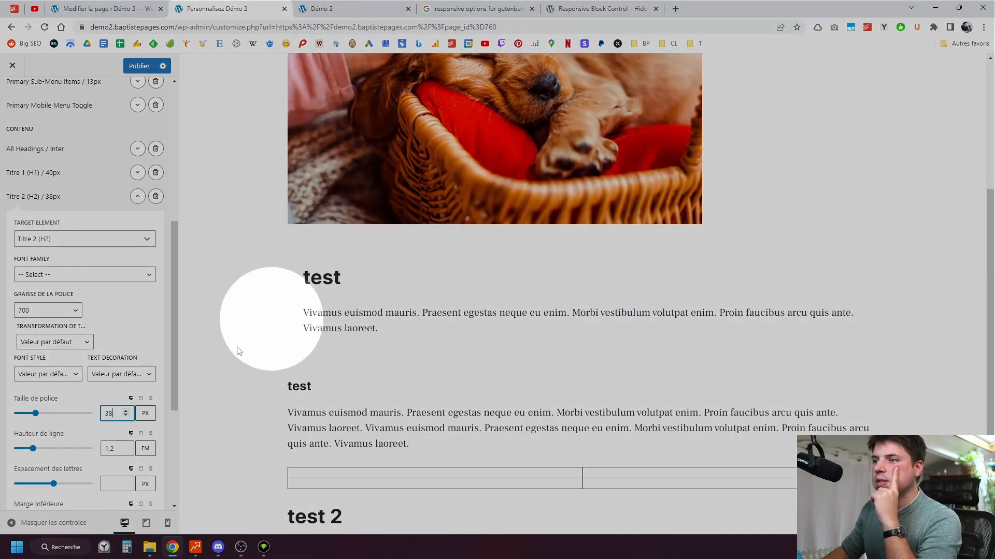
Set the text transform of the H2 typography to Majuscule and check the H2 headings in the preview
scroll(86, 332, "down", 1)
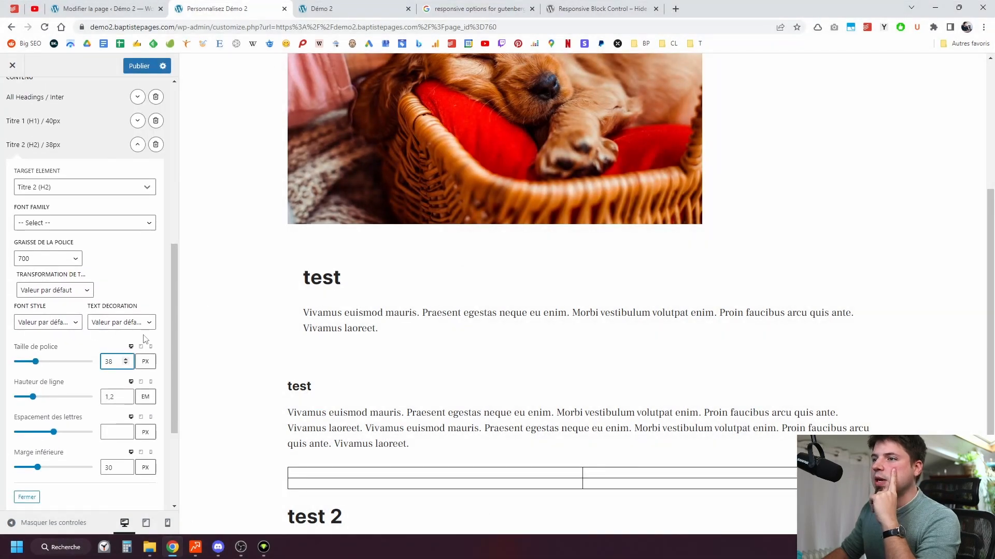
left_click(57, 323)
left_click(97, 326)
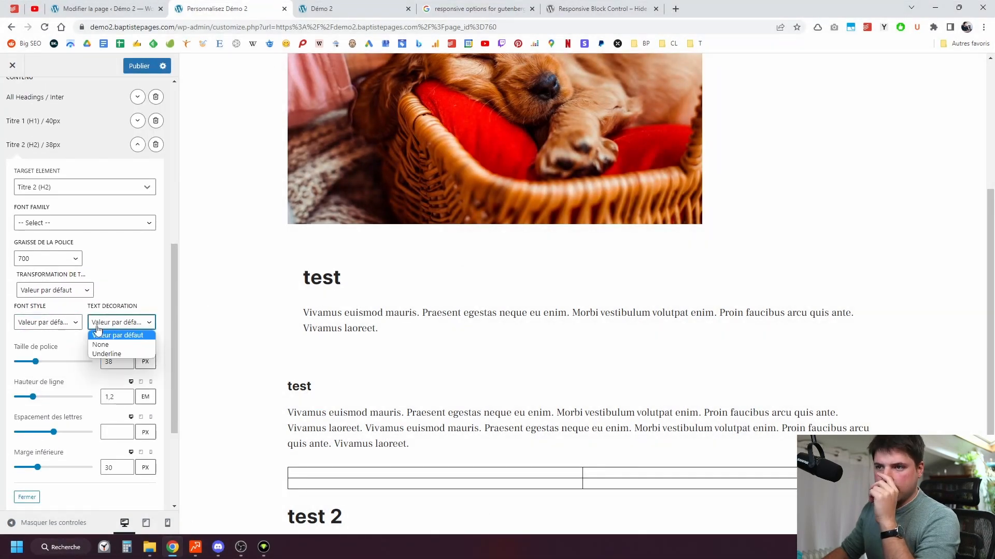
left_click(64, 328)
left_click(64, 293)
key("Escape")
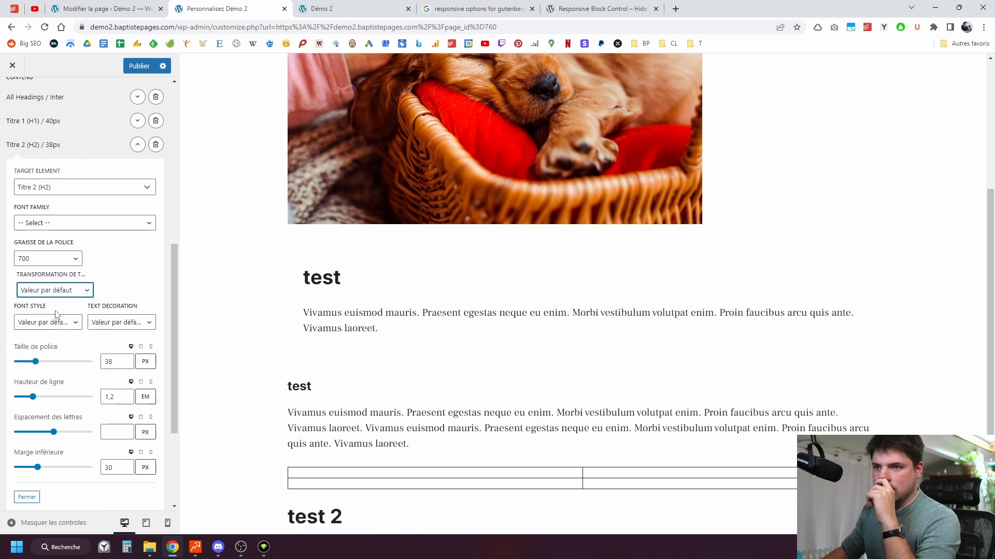
key("Down")
scroll(297, 288, "down", 1)
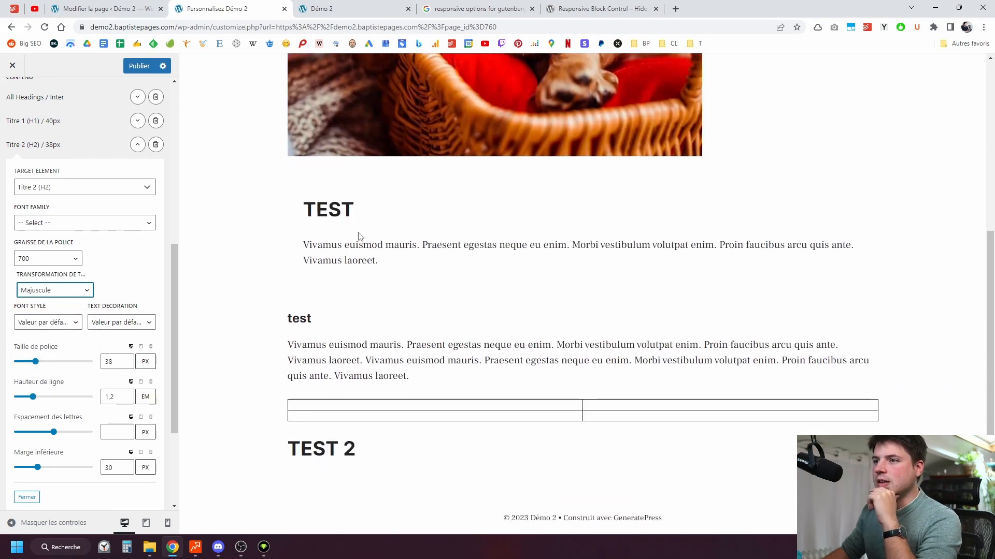
scroll(332, 238, "up", 1)
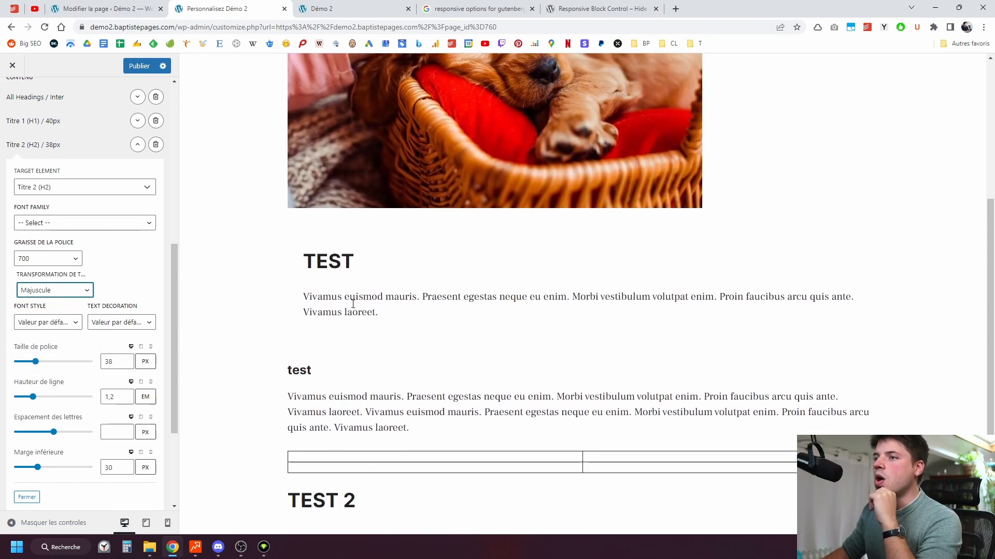
scroll(259, 324, "down", 1)
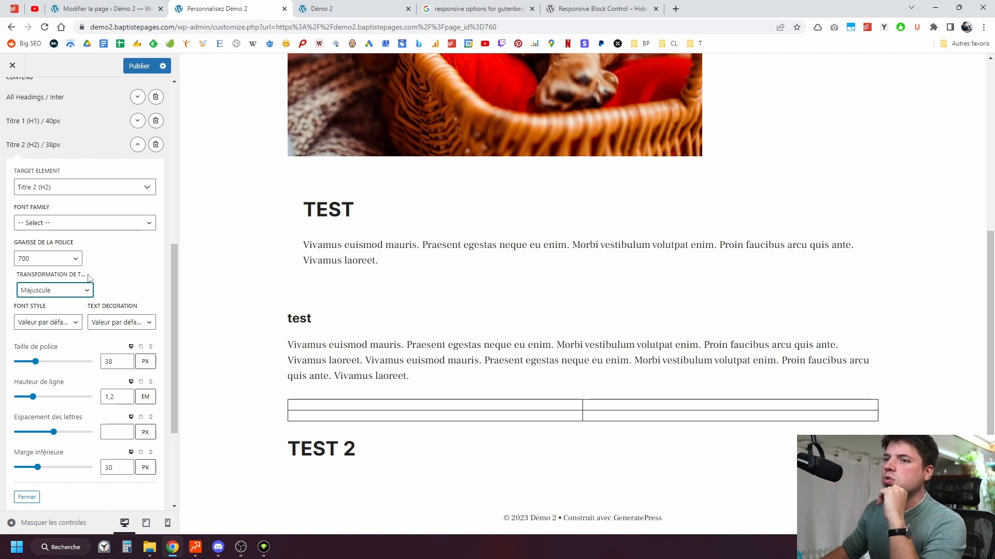
Set the H2 typography's font weight to 300 and its font size to 32 px
left_click(71, 260)
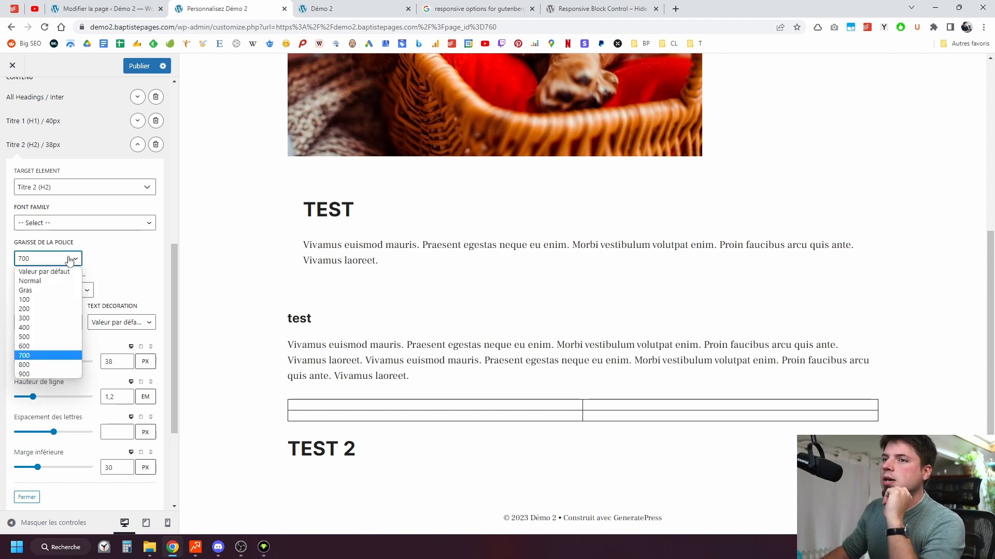
left_click(39, 318)
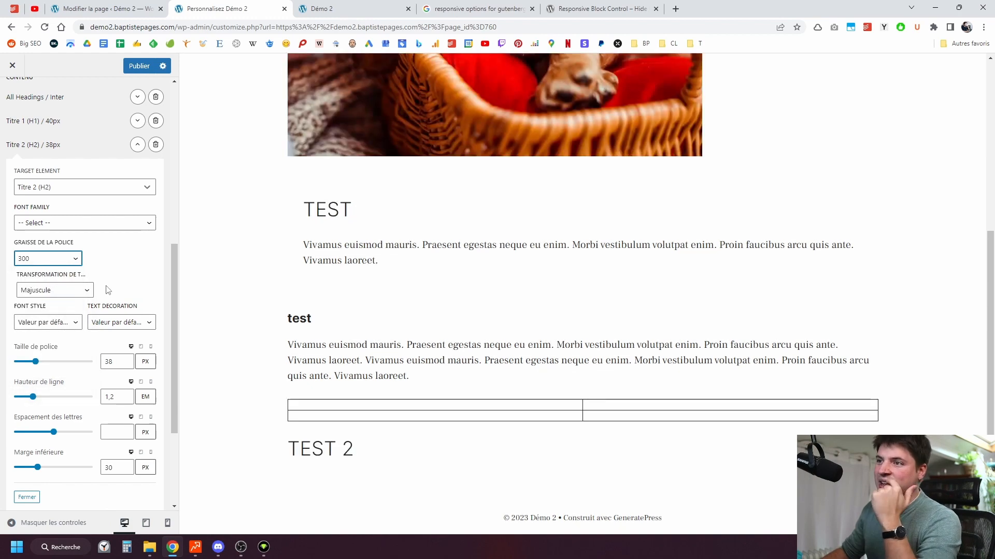
left_click(125, 364)
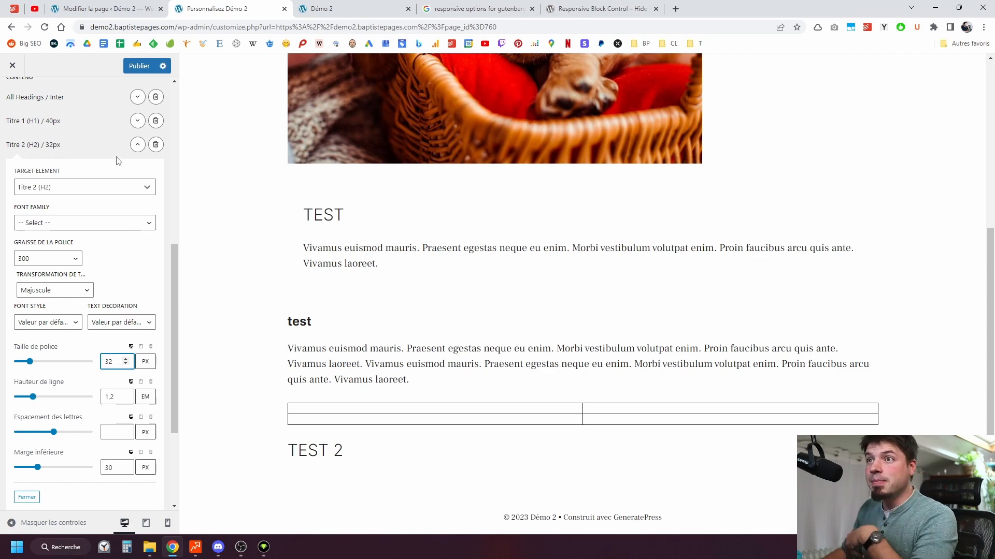
Leave the customizer discarding the typography changes, and return to the grouped "test" heading's block settings in the page editor
scroll(111, 230, "up", 8)
left_click(16, 64)
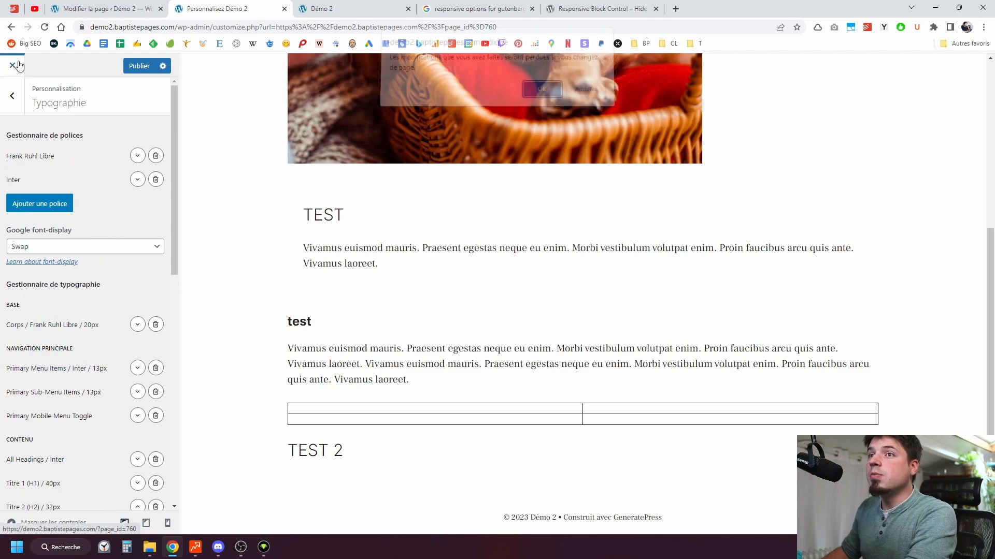
left_click(539, 90)
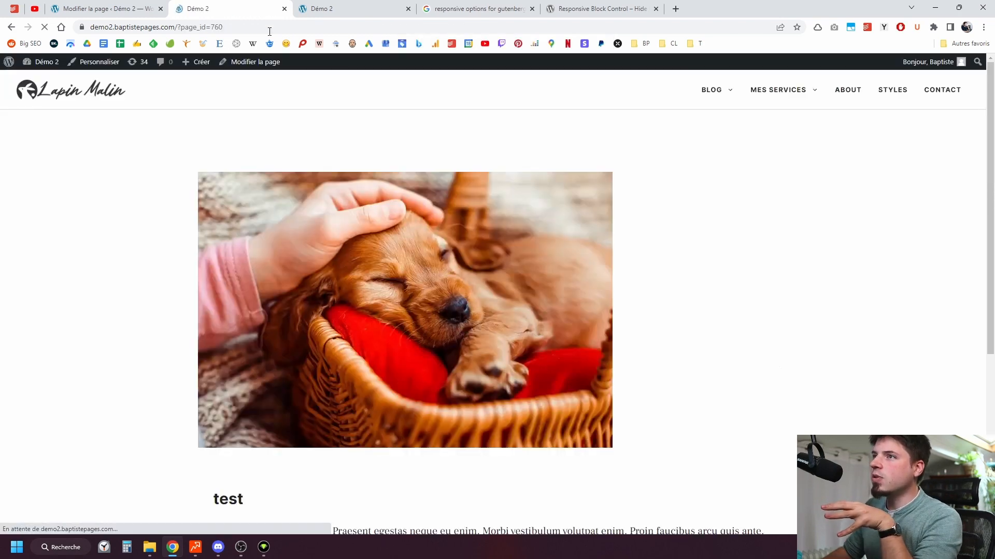
left_click(123, 7)
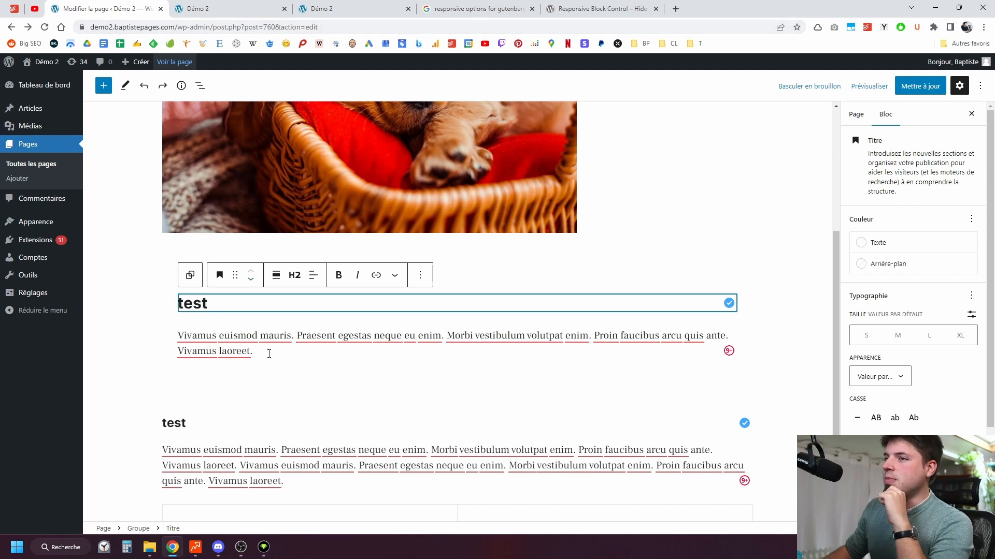
scroll(943, 315, "down", 3)
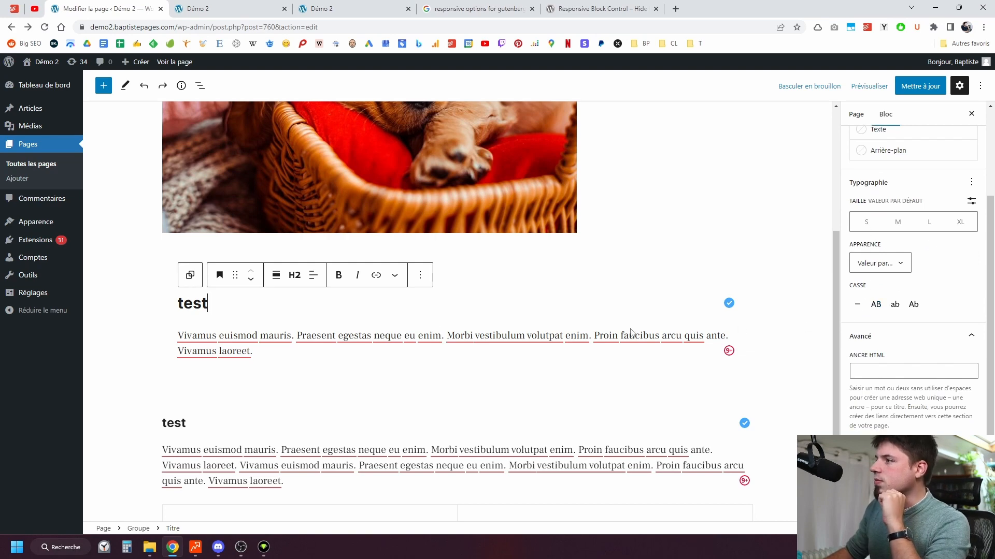
scroll(401, 334, "up", 2)
scroll(357, 396, "down", 1)
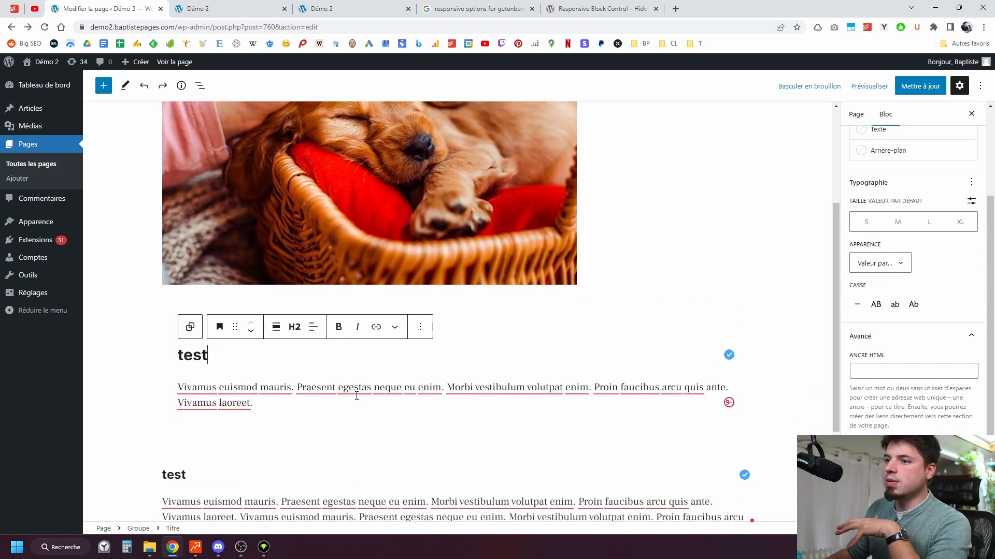